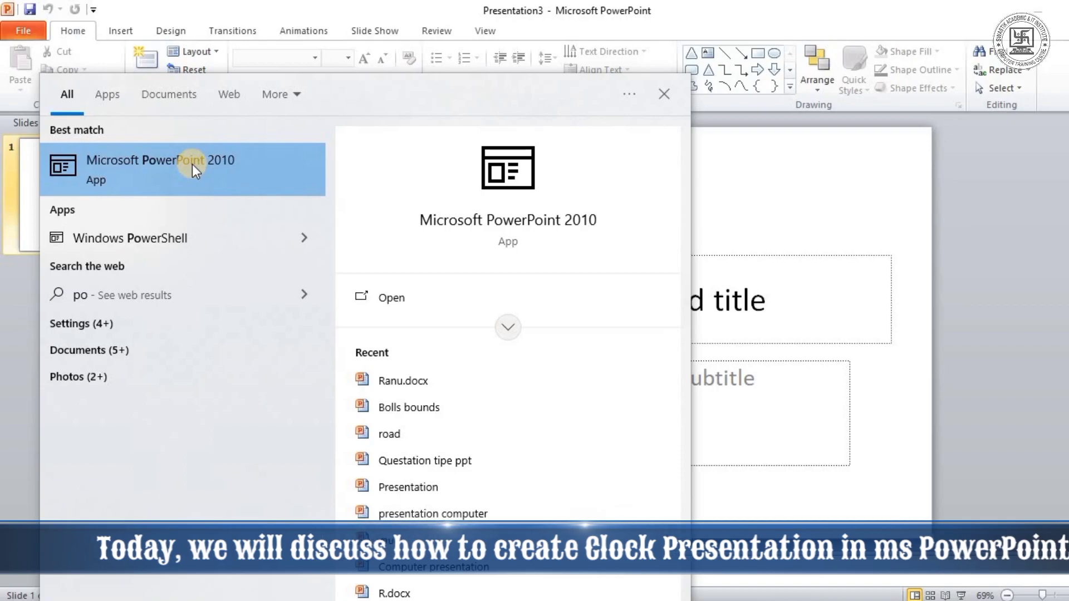
# Step: Delete the title and subtitle placeholders from the slide
pyautogui.click(900, 190)
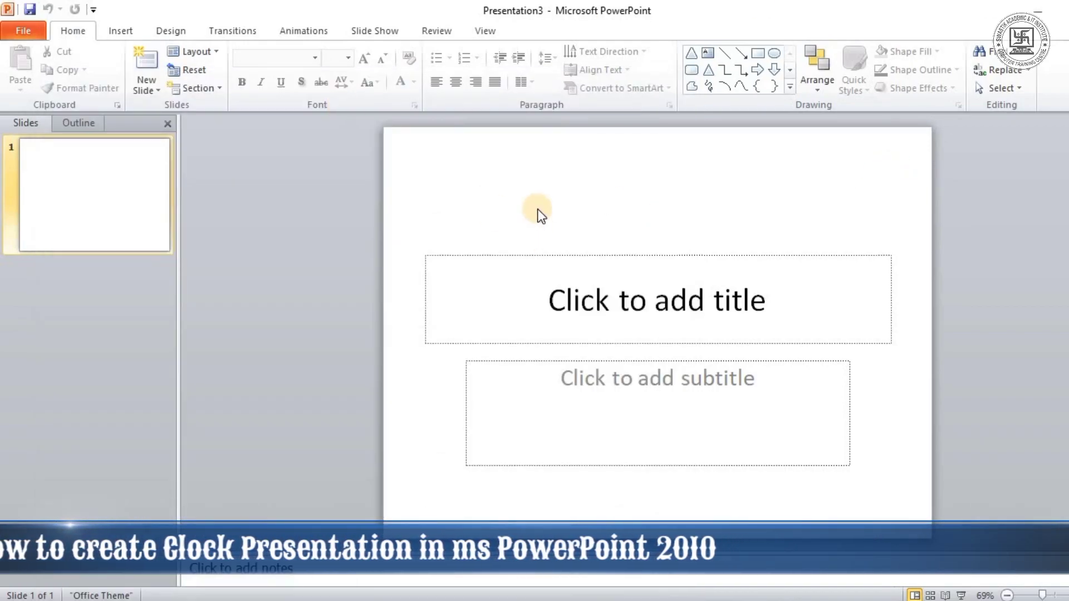
pyautogui.hotkey('ctrl', 'a')
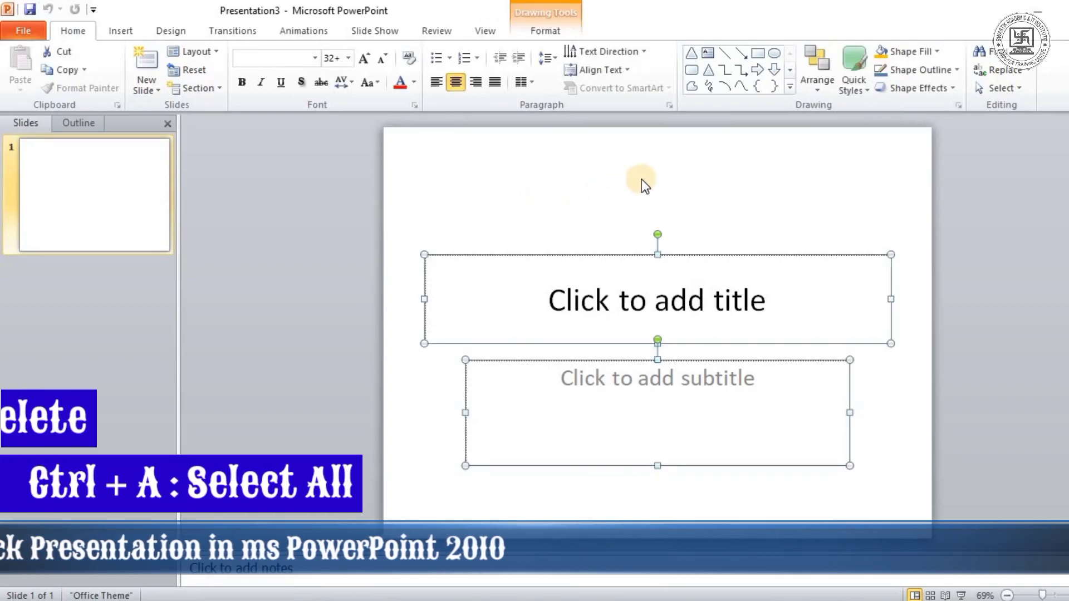
pyautogui.press('Delete')
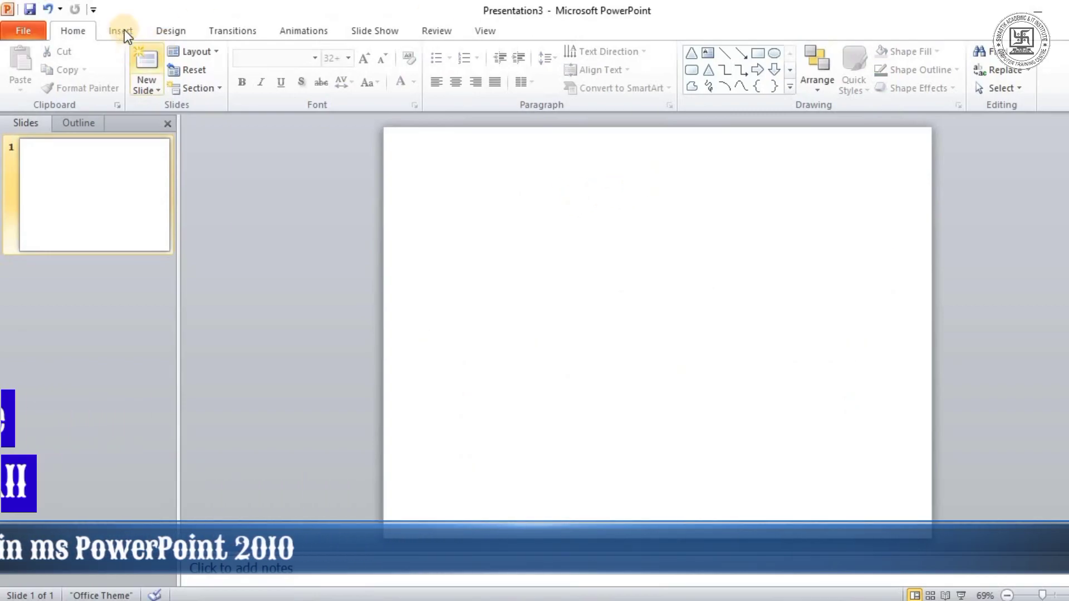
# Step: Draw a large oval circle and drag it to the centre of the slide
pyautogui.click(121, 26)
pyautogui.click(232, 68)
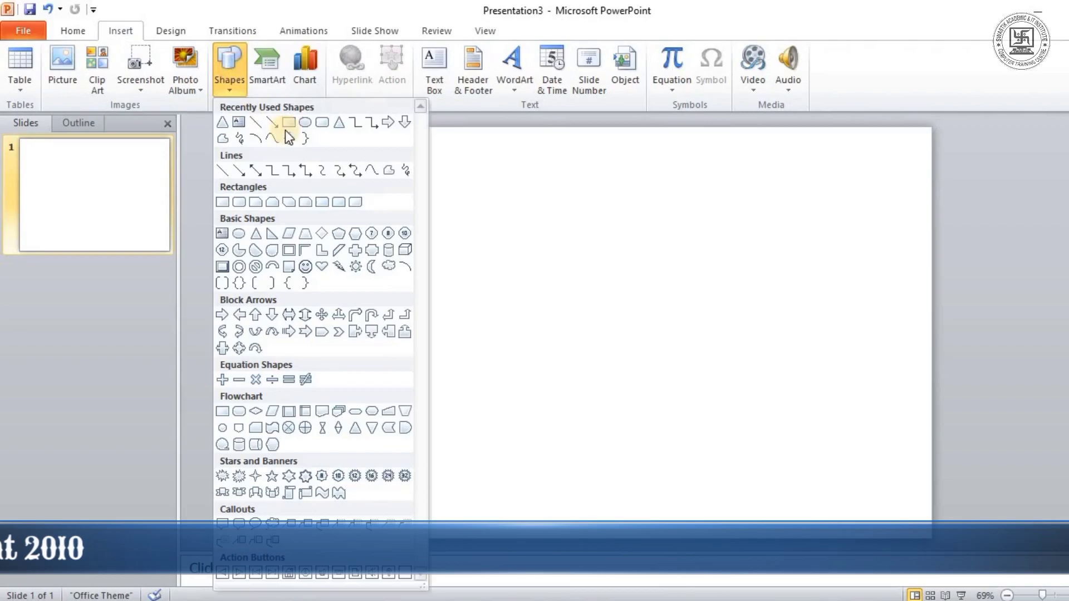
pyautogui.click(346, 169)
pyautogui.moveTo(461, 168); pyautogui.dragTo(786, 473)
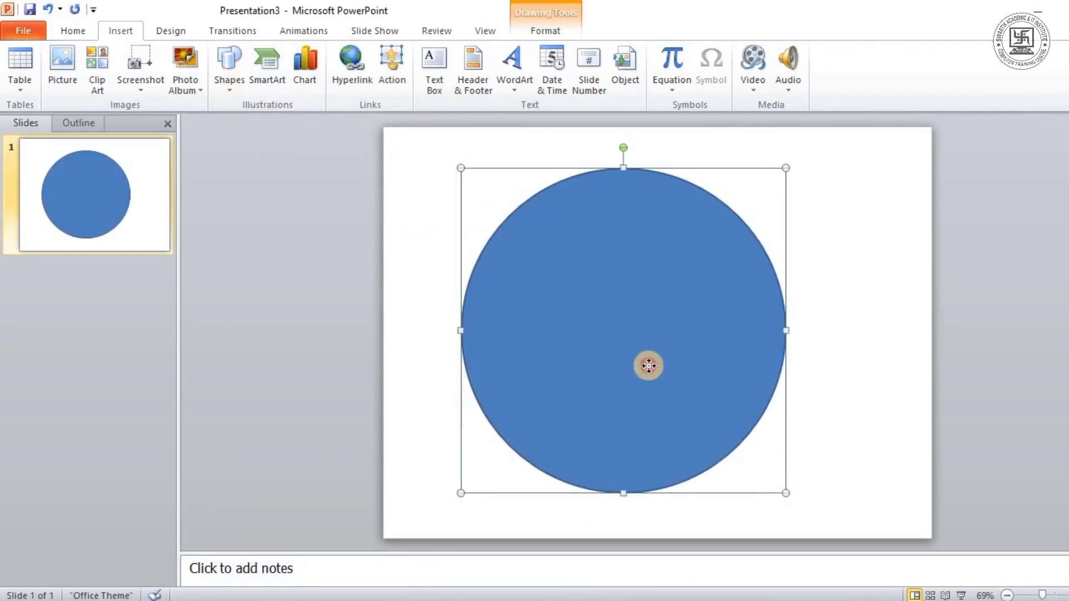
pyautogui.moveTo(646, 363); pyautogui.dragTo(665, 362)
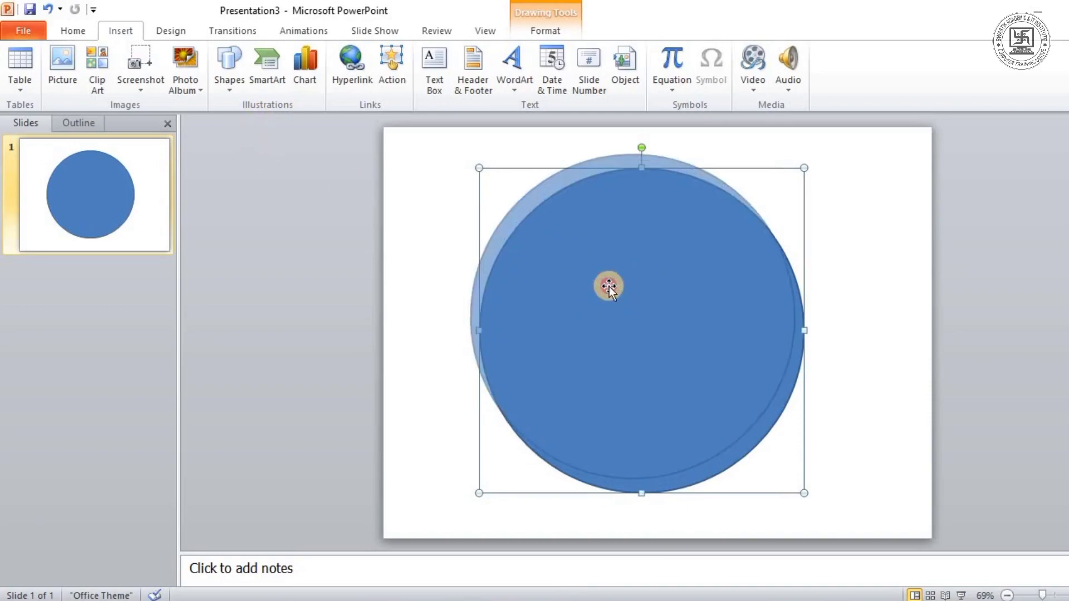
pyautogui.moveTo(610, 292); pyautogui.dragTo(601, 277)
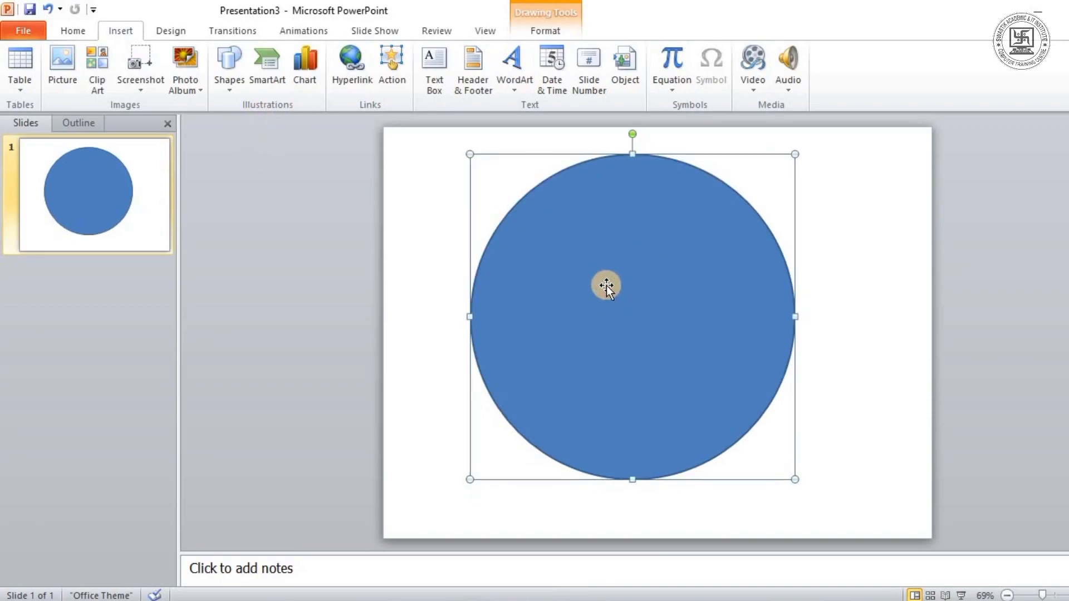
pyautogui.click(546, 29)
# Step: Fill the circle with a preset teal-to-blue gradient and set its line to No line
pyautogui.click(581, 51)
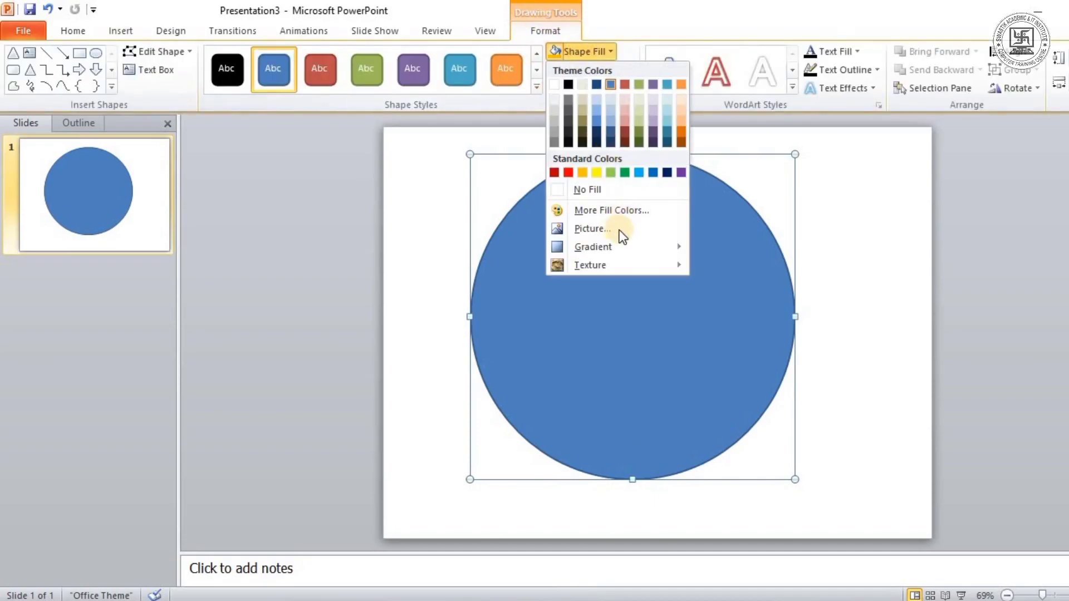
pyautogui.moveTo(593, 246)
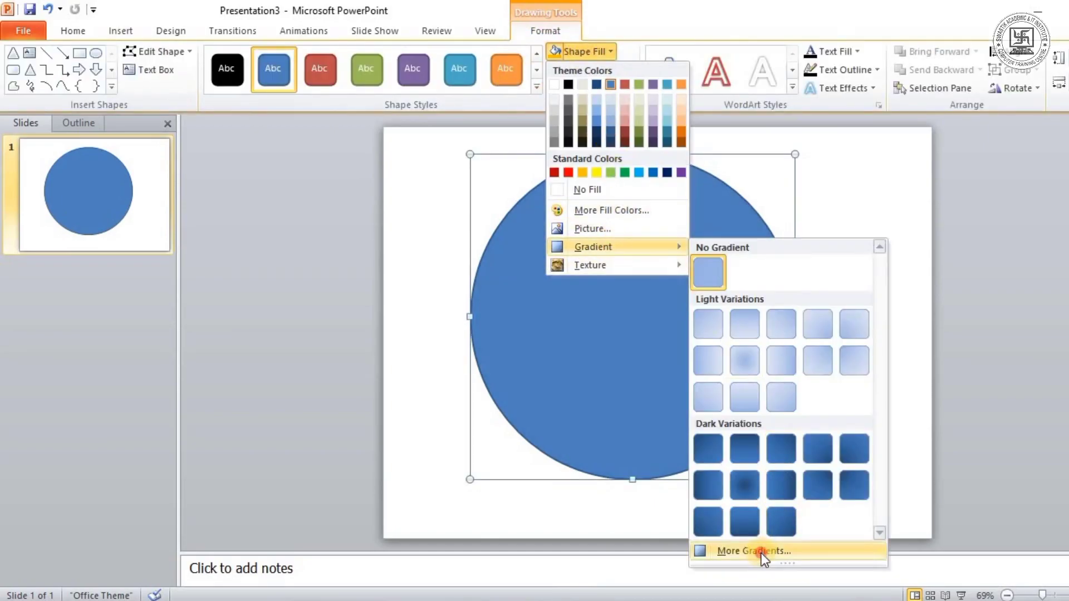
pyautogui.click(761, 551)
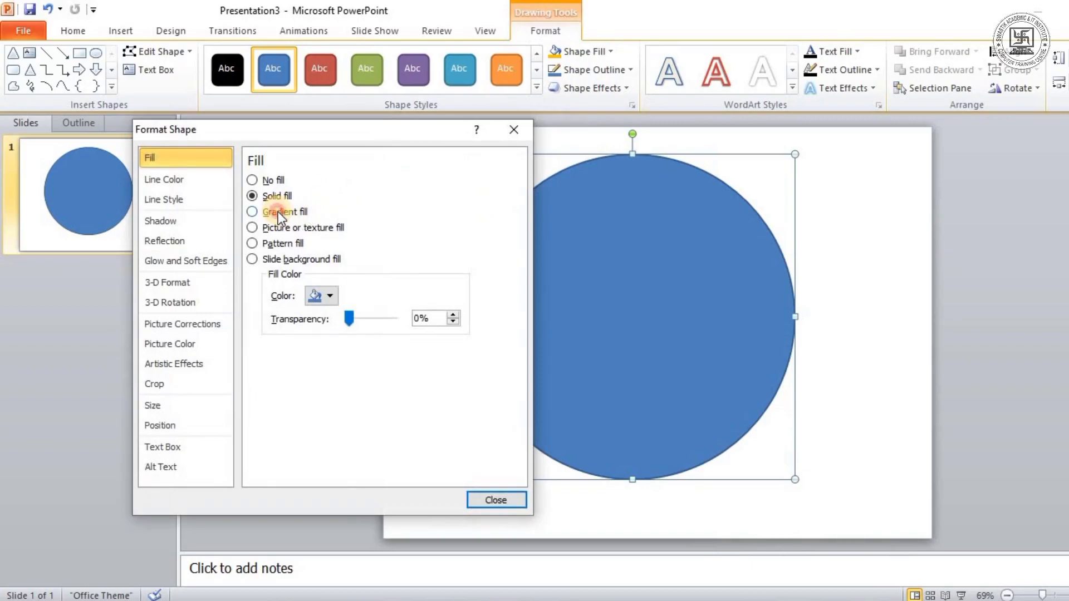
pyautogui.click(279, 211)
pyautogui.click(342, 277)
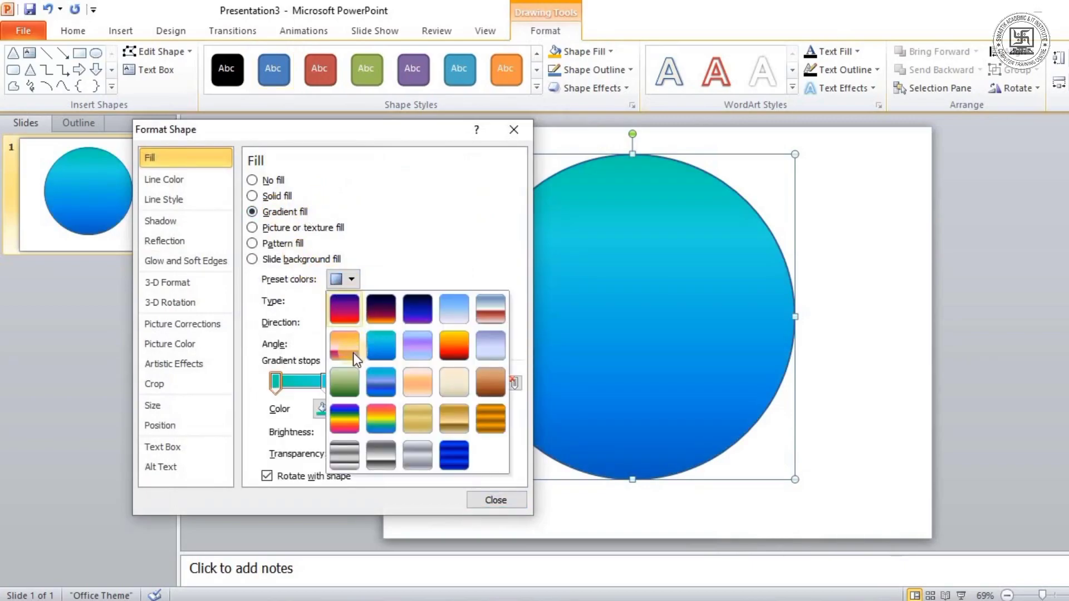
pyautogui.click(379, 348)
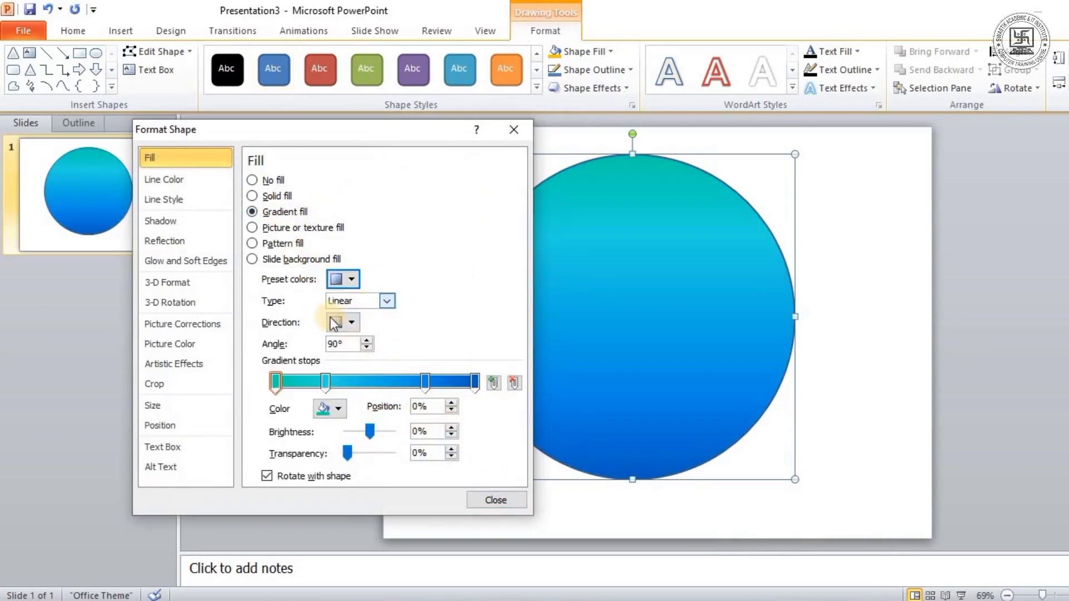
pyautogui.click(349, 279)
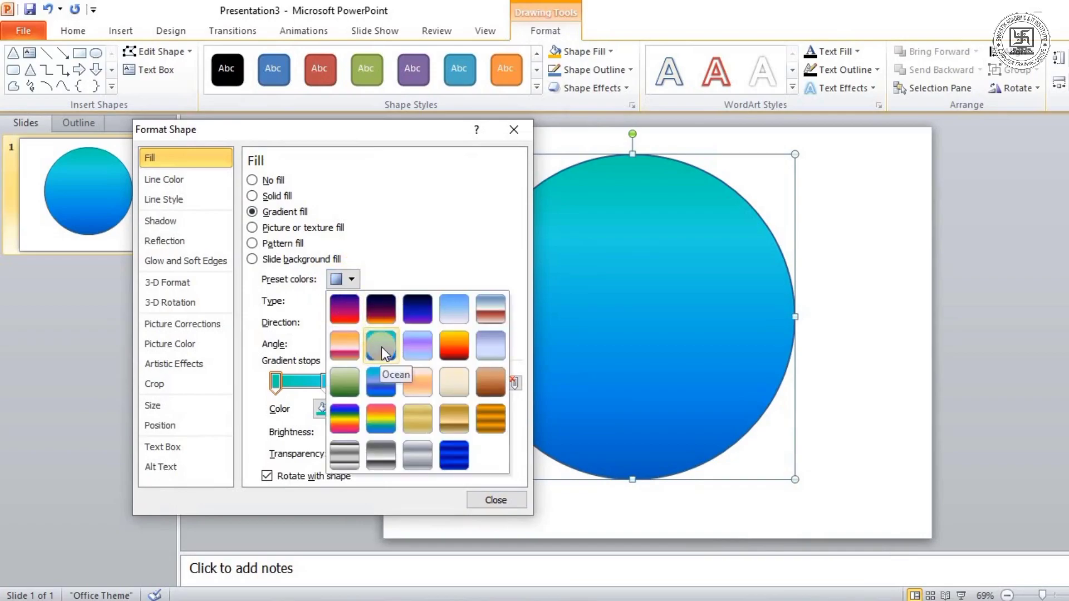
pyautogui.click(416, 239)
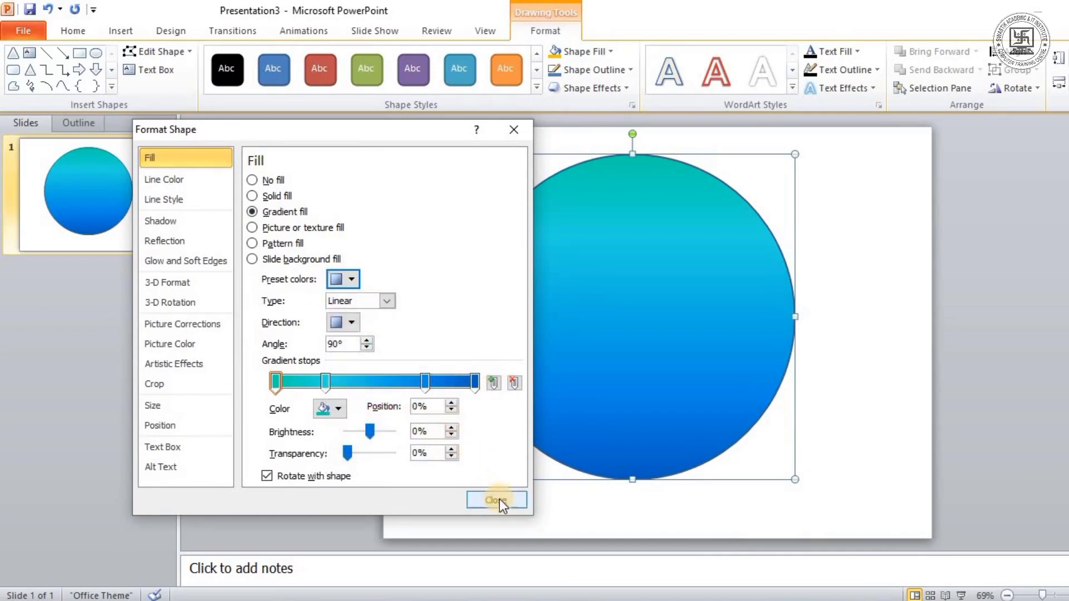
pyautogui.click(174, 179)
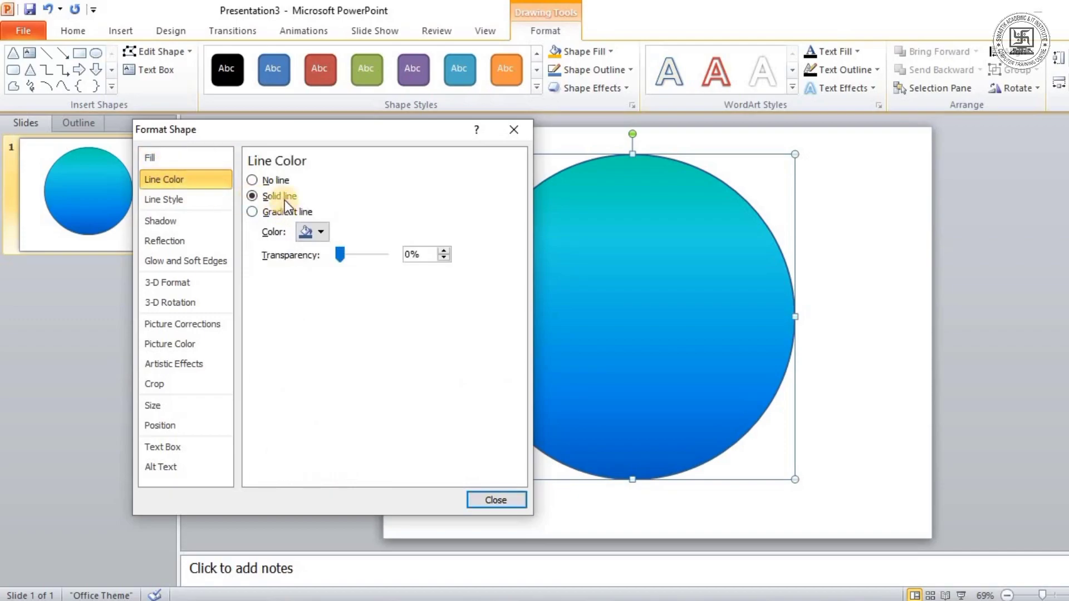
pyautogui.click(279, 179)
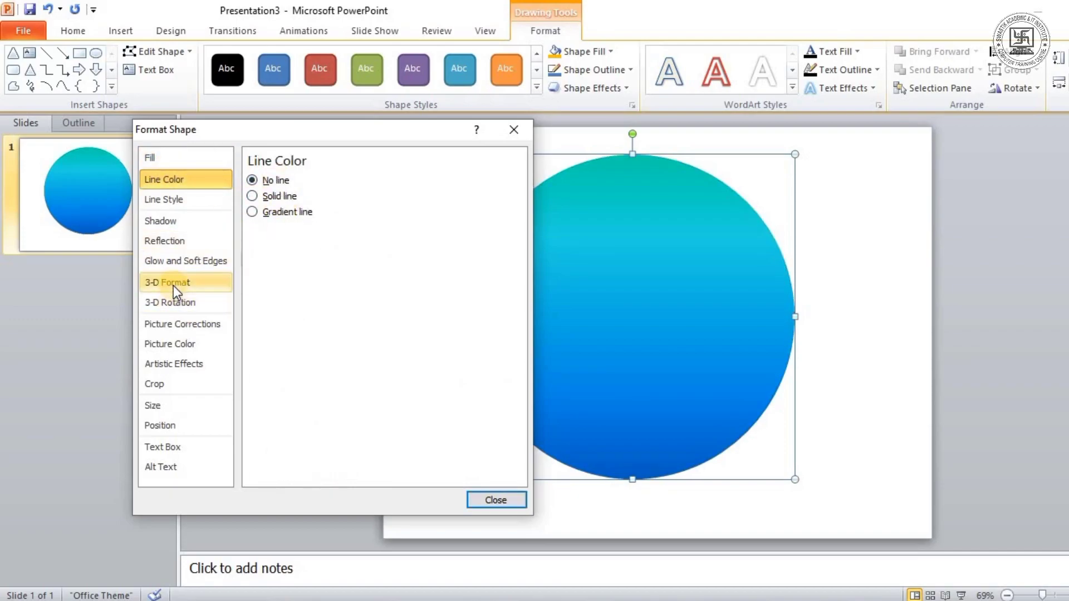
# Step: Give the circle an inset top bevel 9.5 pt wide and 9 pt high
pyautogui.click(218, 283)
pyautogui.click(318, 206)
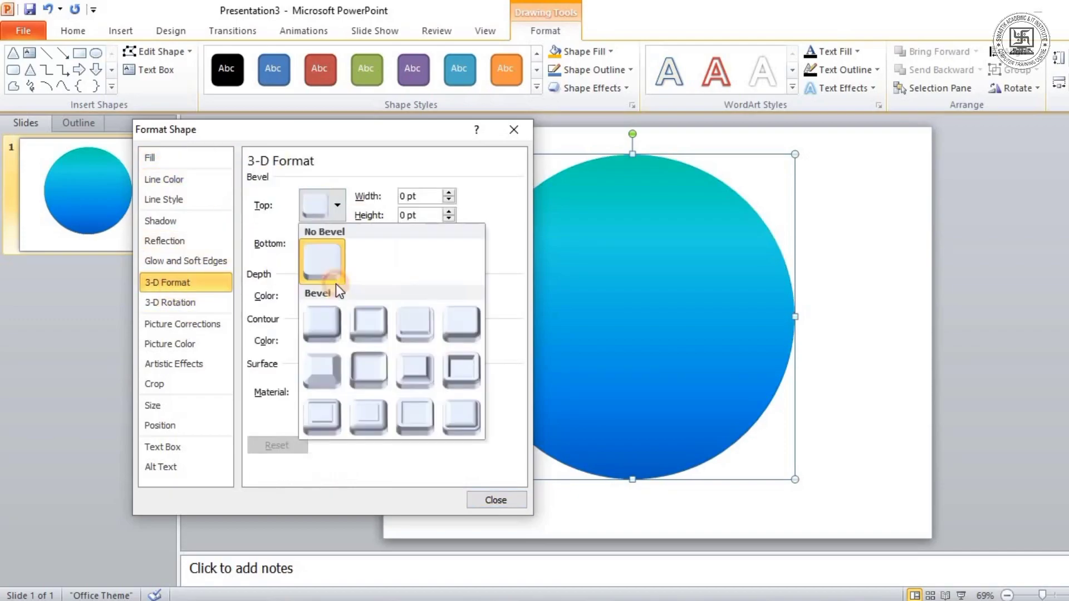
pyautogui.click(364, 326)
pyautogui.click(448, 192)
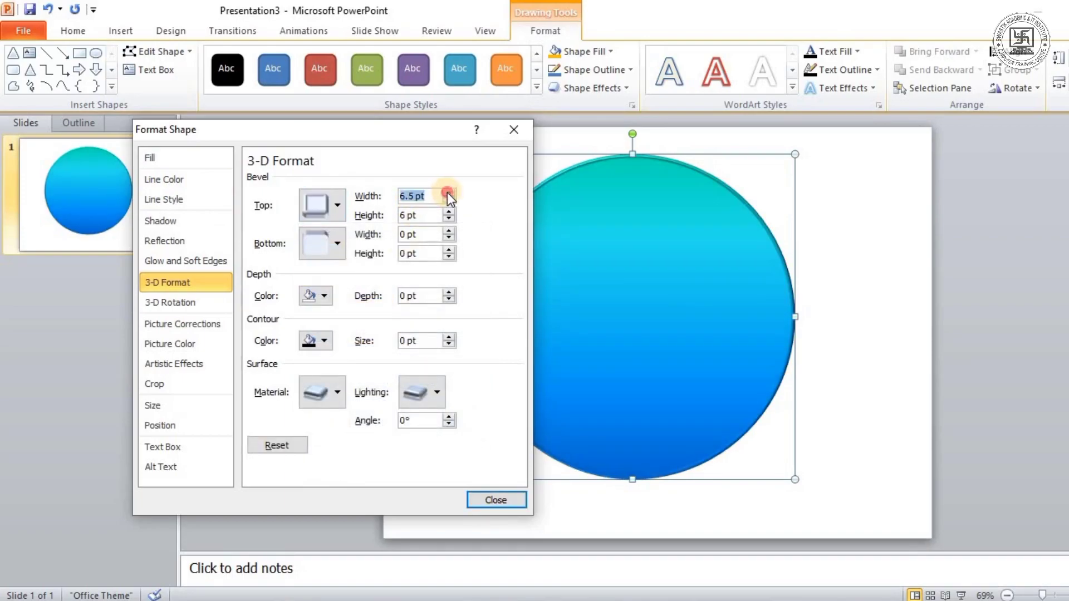
pyautogui.click(448, 193)
pyautogui.click(449, 193)
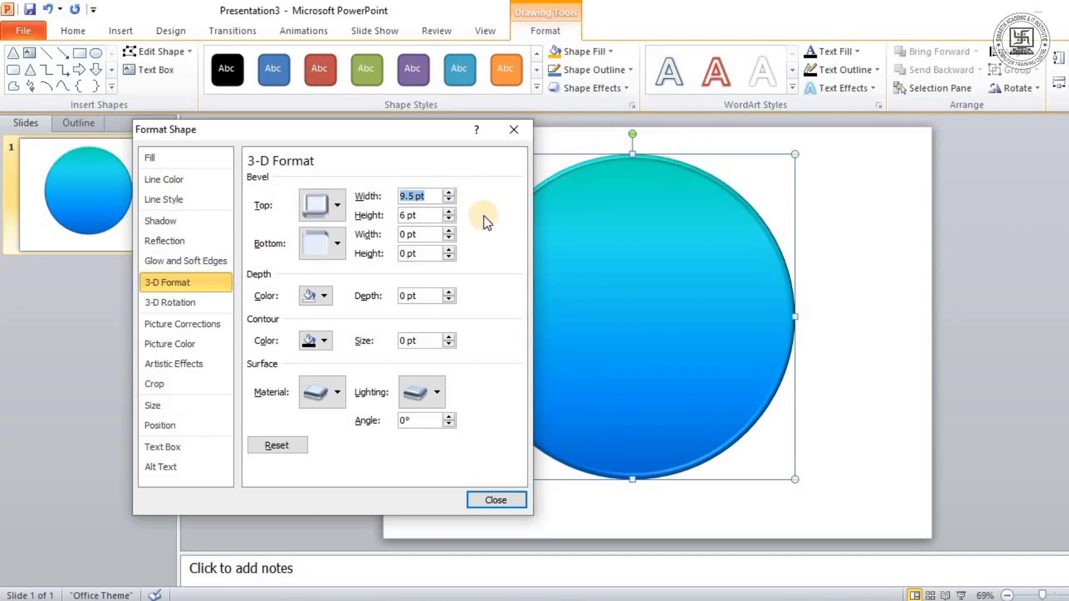
pyautogui.click(448, 211)
pyautogui.click(448, 211)
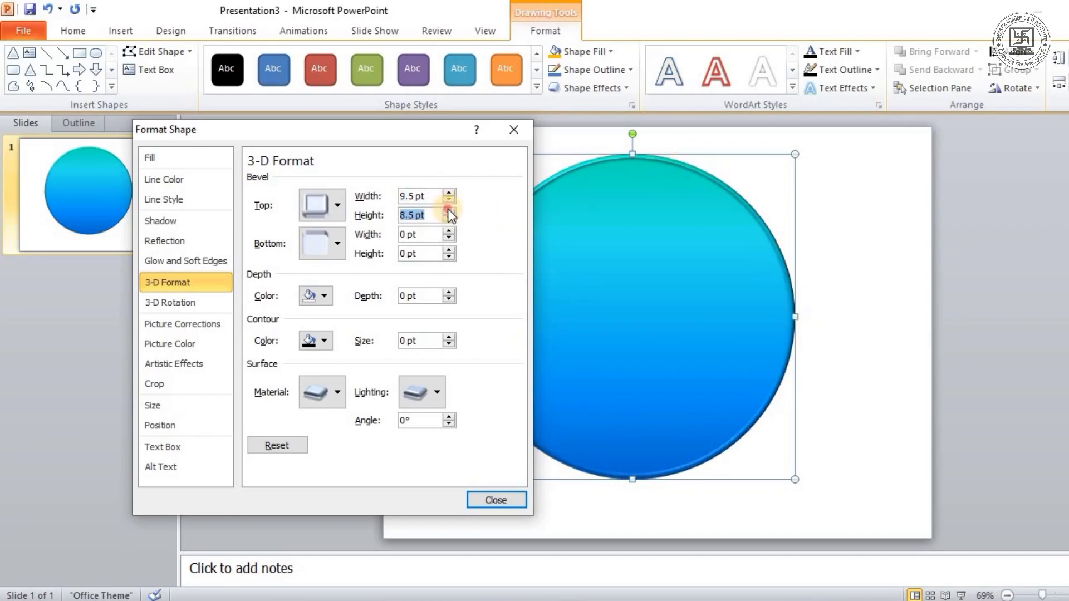
pyautogui.click(448, 211)
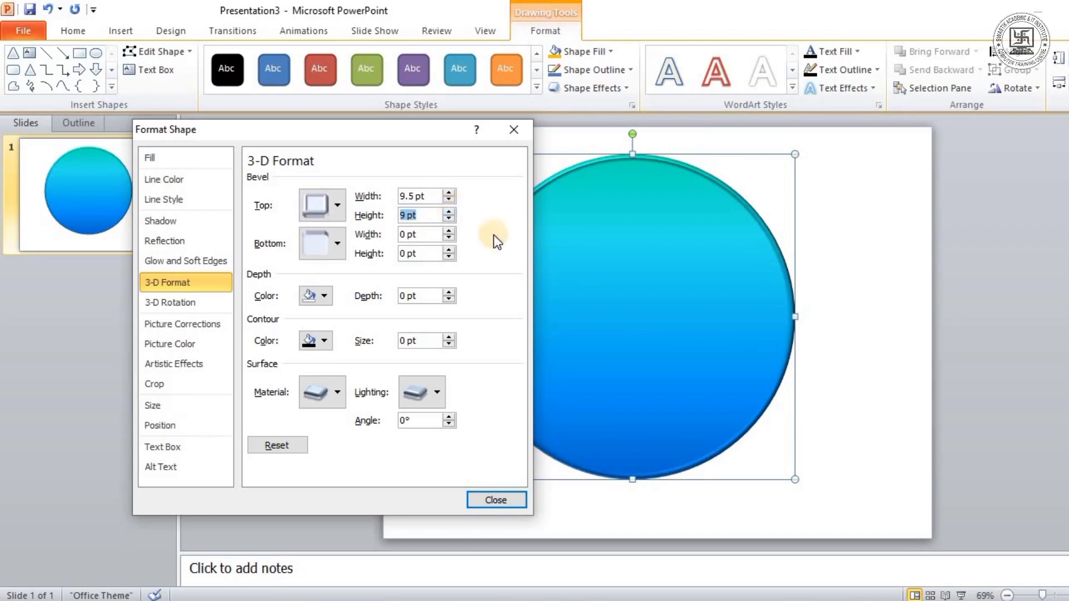
pyautogui.click(488, 504)
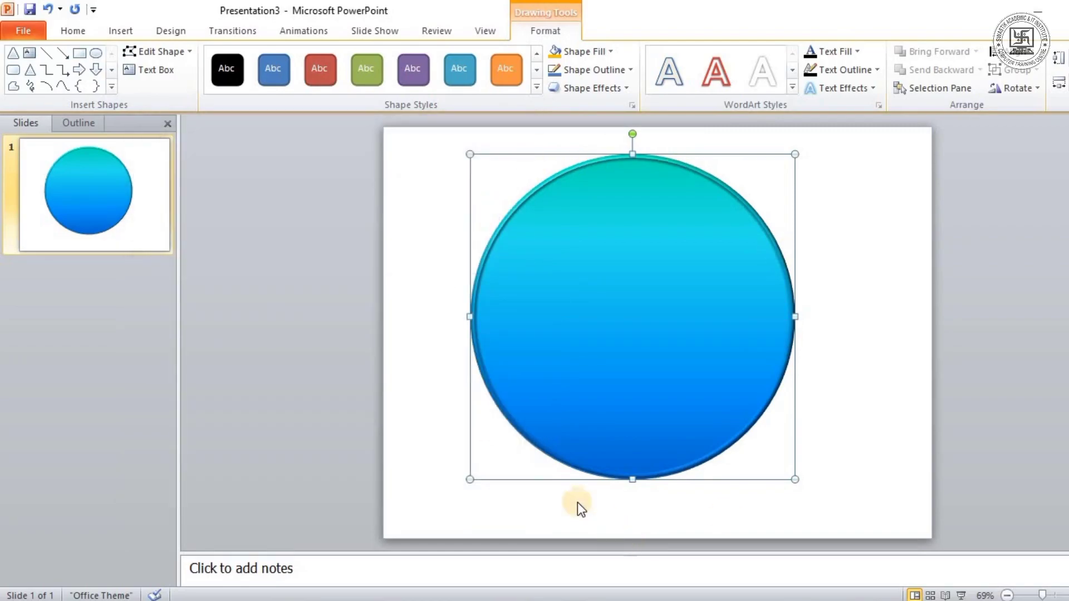
# Step: Insert a WordArt text box reading '12' onto the circle
pyautogui.click(114, 31)
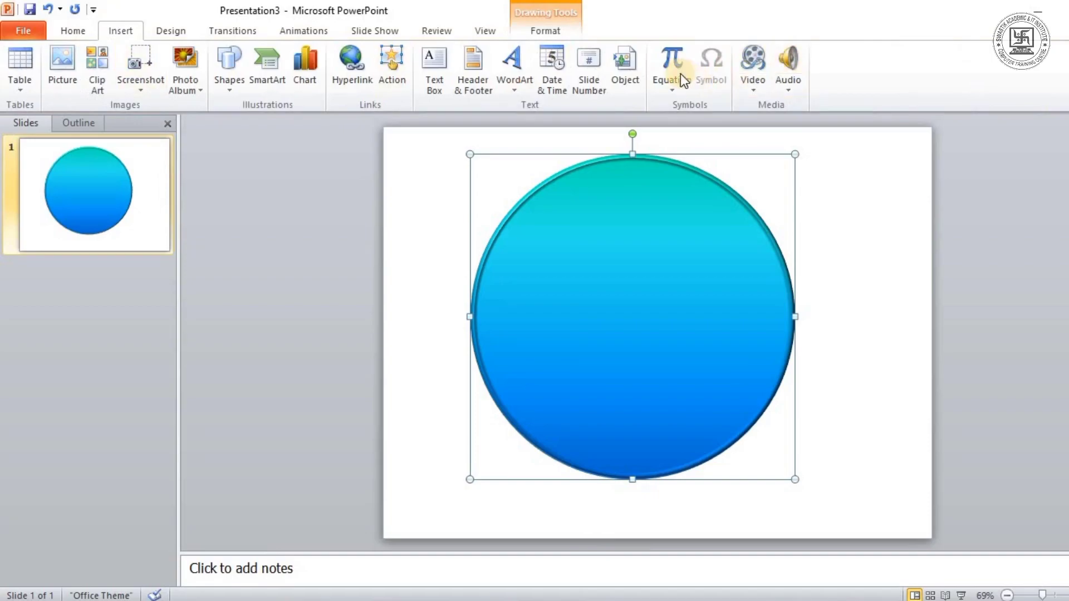
pyautogui.click(515, 78)
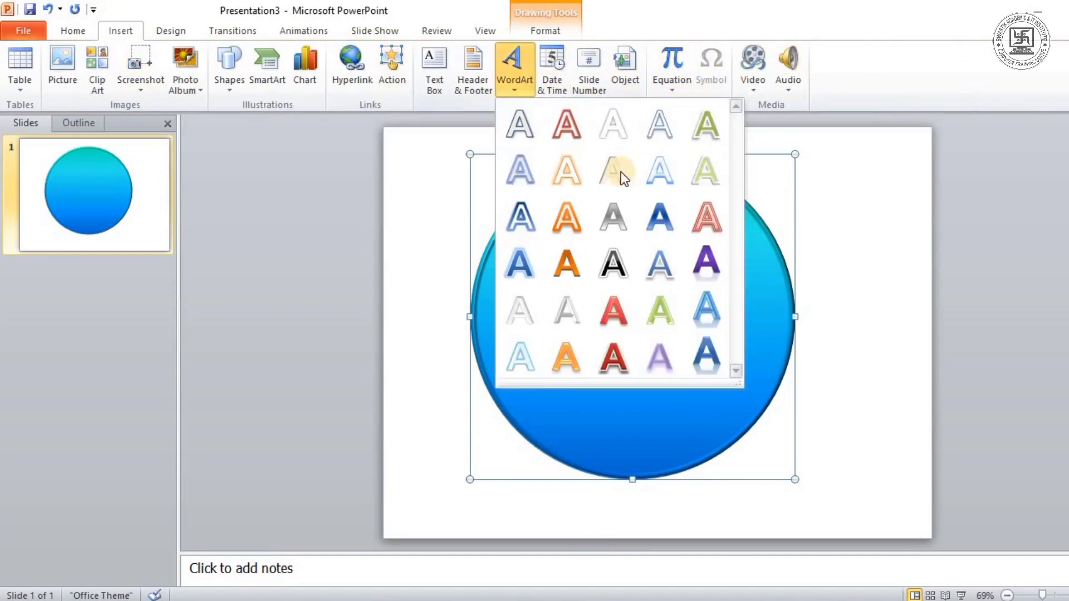
pyautogui.click(706, 262)
pyautogui.write('1')
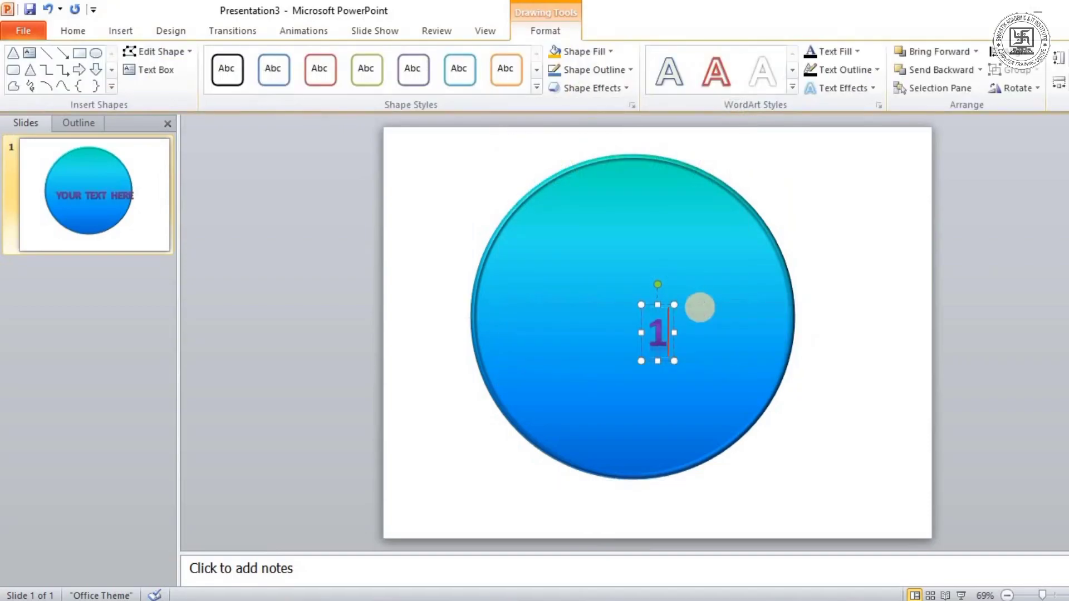
pyautogui.write('2')
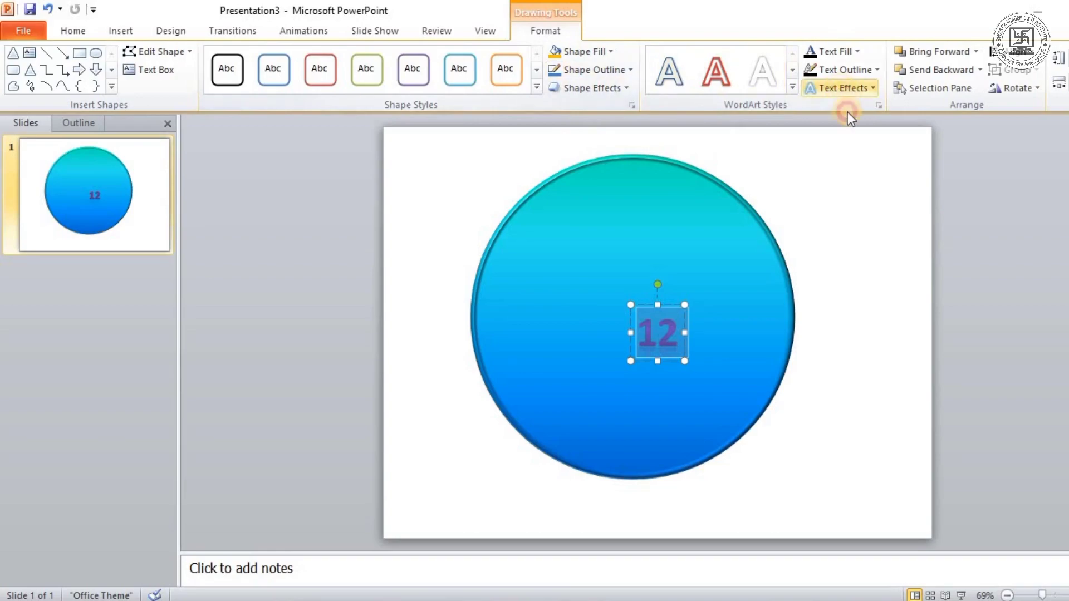
# Step: Remove the reflection and outline from the 12 and colour it red
pyautogui.click(843, 88)
pyautogui.moveTo(859, 153)
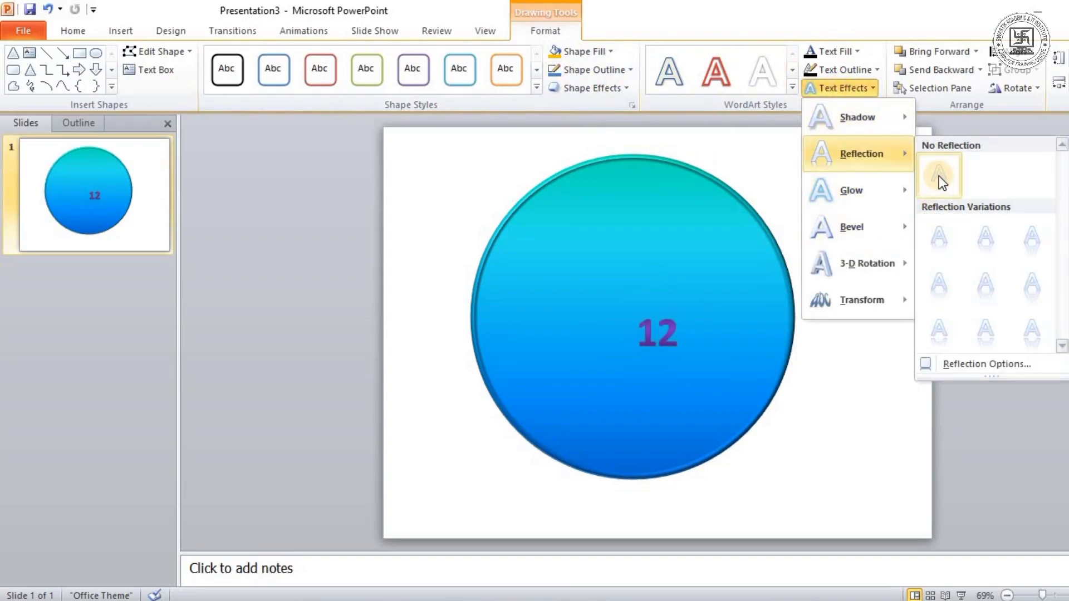
pyautogui.click(938, 174)
pyautogui.click(828, 52)
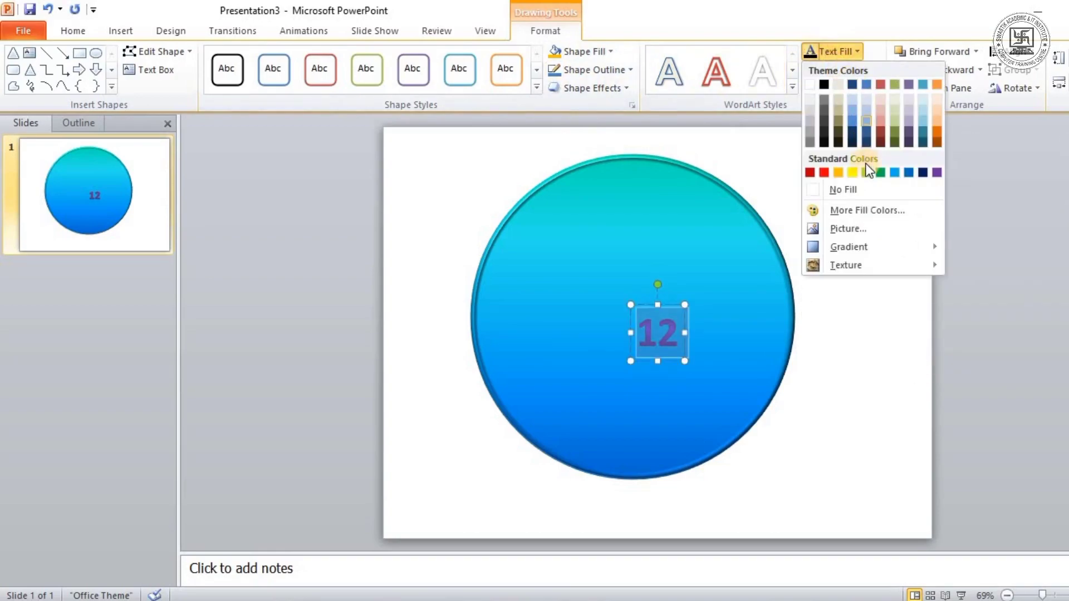
pyautogui.click(824, 170)
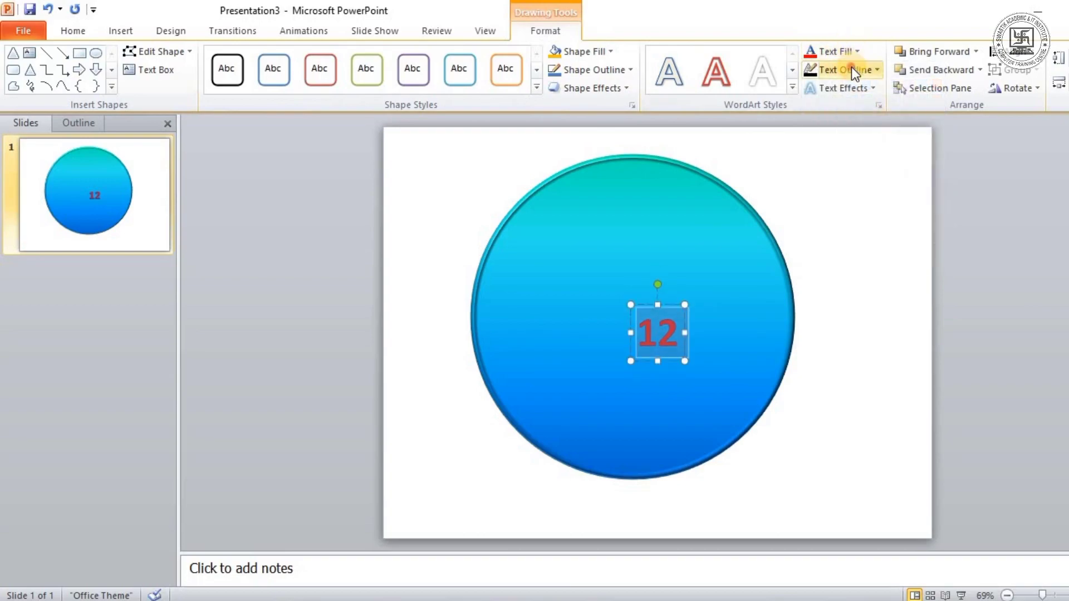
pyautogui.click(851, 70)
pyautogui.click(863, 207)
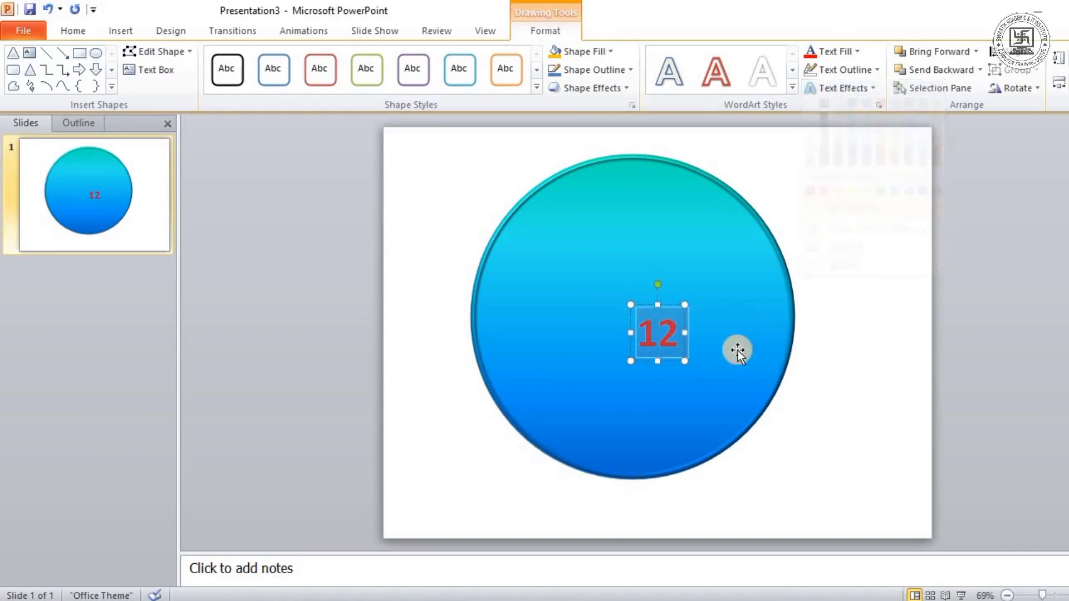
pyautogui.click(667, 309)
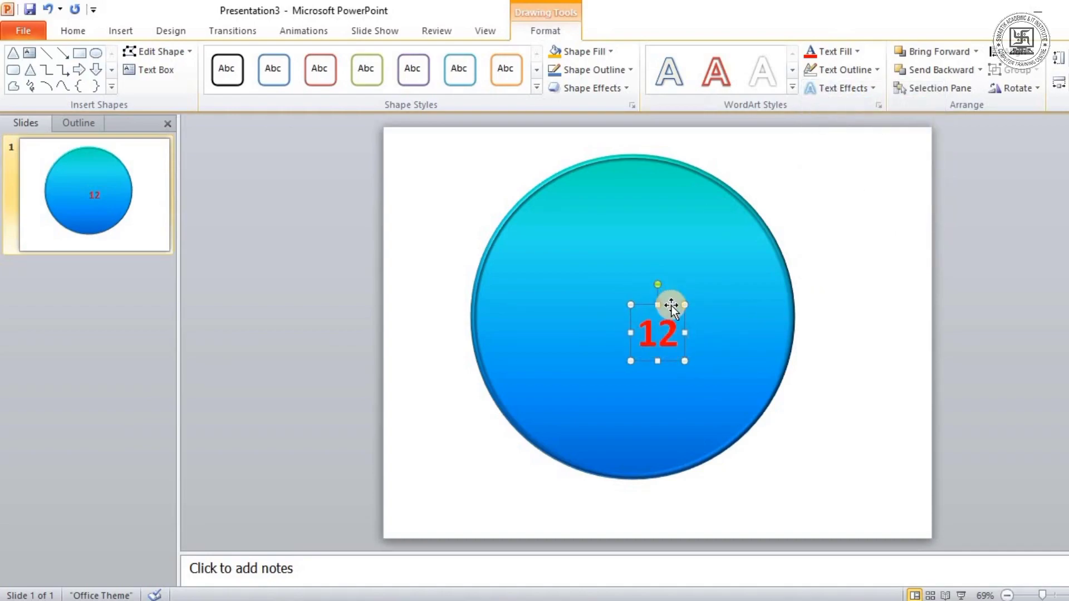
# Step: Place copies of the red 12 at the top, bottom and right of the clock face
pyautogui.moveTo(671, 305); pyautogui.dragTo(641, 159)
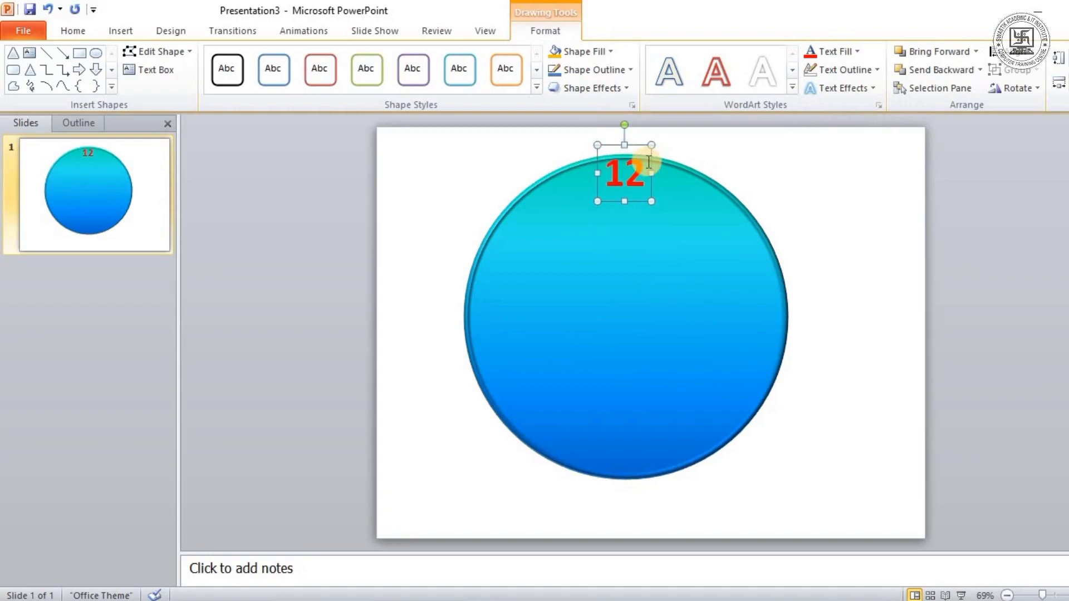
pyautogui.hotkey('ctrl', 'z')
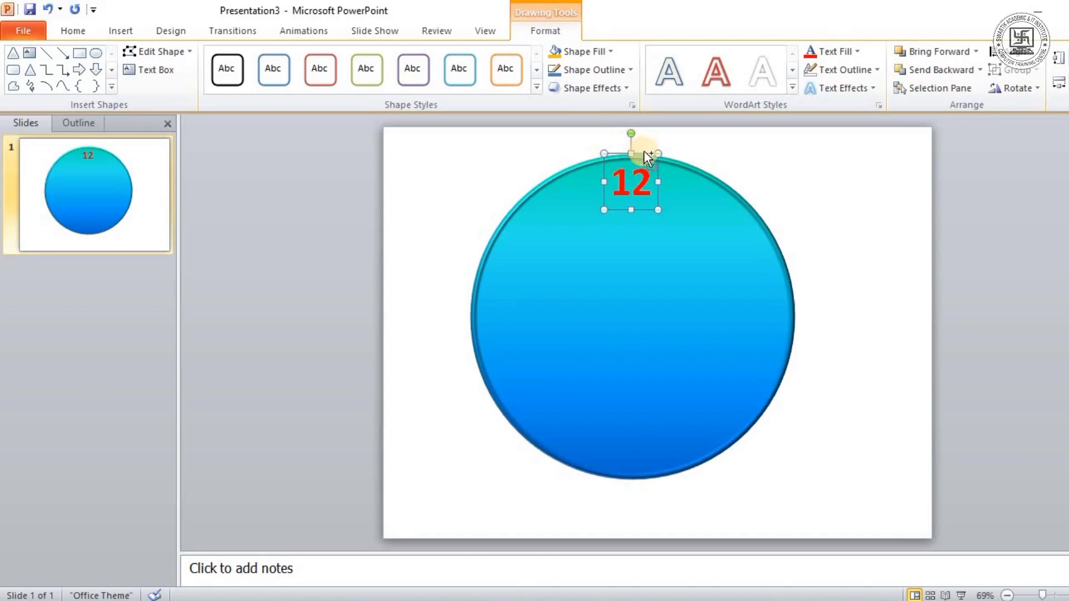
pyautogui.moveTo(640, 181)
pyautogui.mouseDown()
pyautogui.moveTo(640, 400)
pyautogui.moveTo(649, 421)
pyautogui.mouseUp()
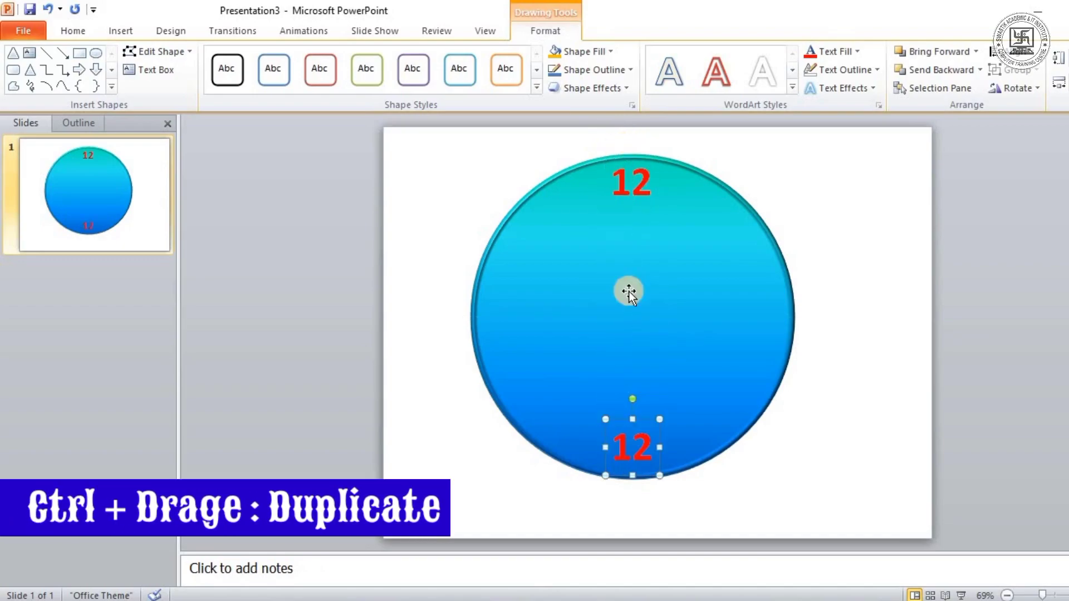
pyautogui.press('Down')
pyautogui.press('Down')
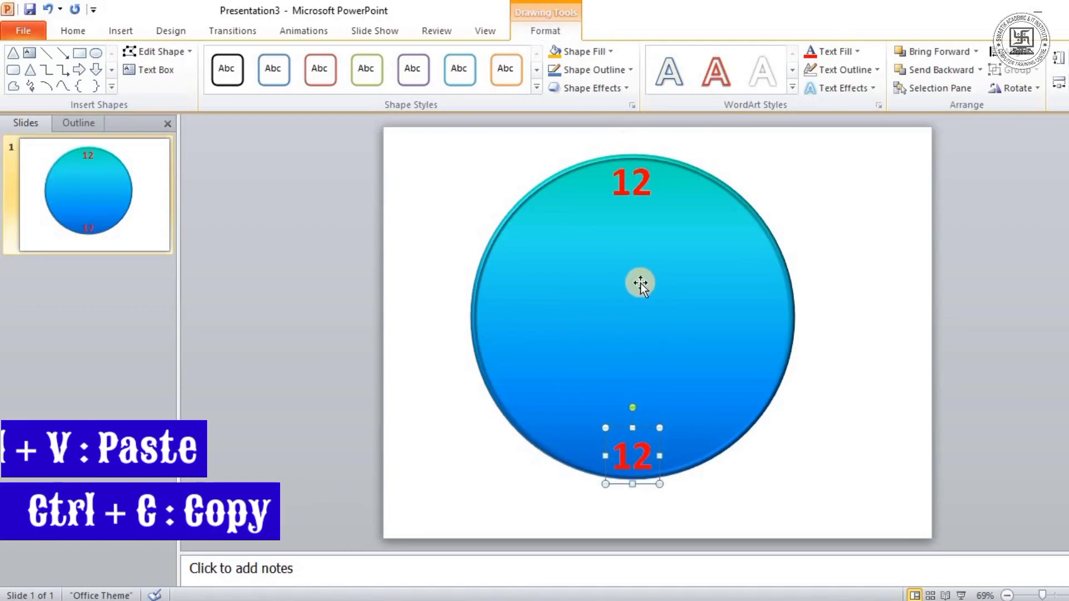
pyautogui.hotkey('ctrl', 'v')
pyautogui.click(653, 466)
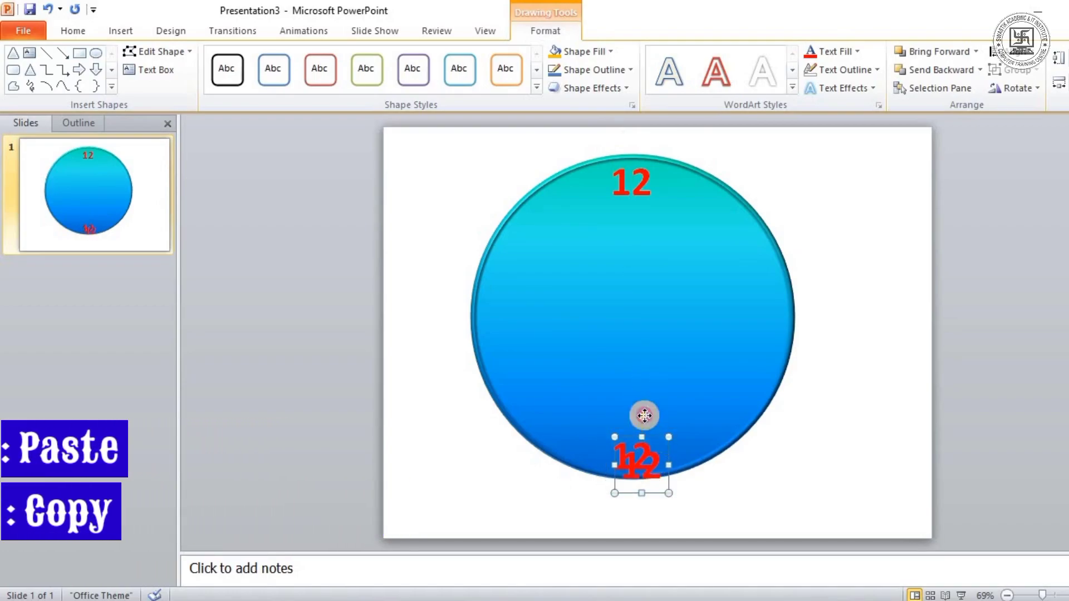
pyautogui.moveTo(652, 466)
pyautogui.mouseDown()
pyautogui.moveTo(539, 299)
pyautogui.moveTo(521, 293)
pyautogui.moveTo(773, 291)
pyautogui.mouseUp()
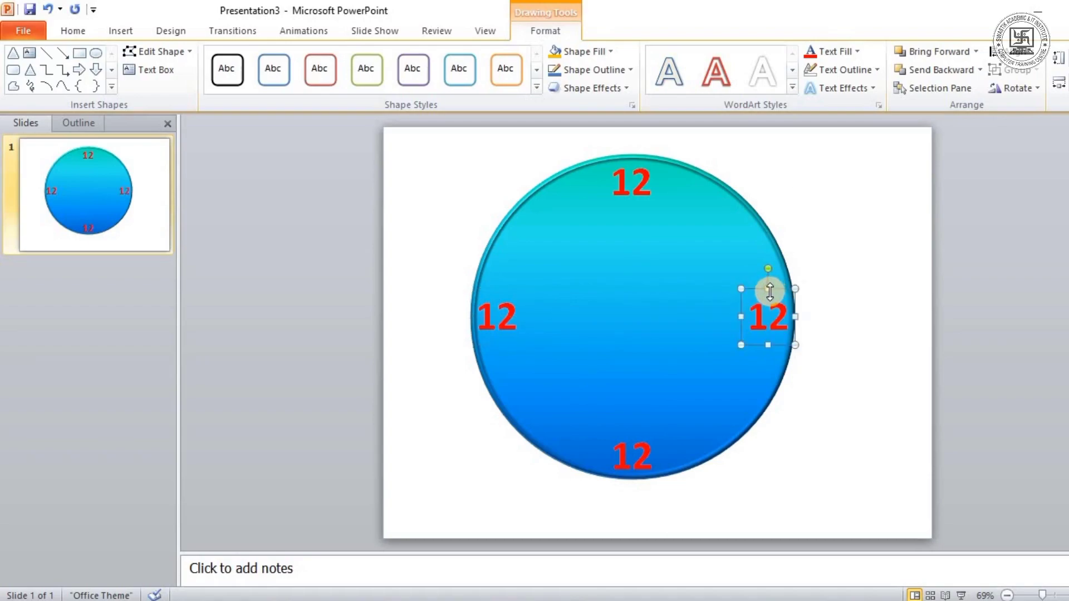
# Step: Duplicate the right 12, move it to the two o'clock spot and change it to 2
pyautogui.hotkey('ctrl', 'd')
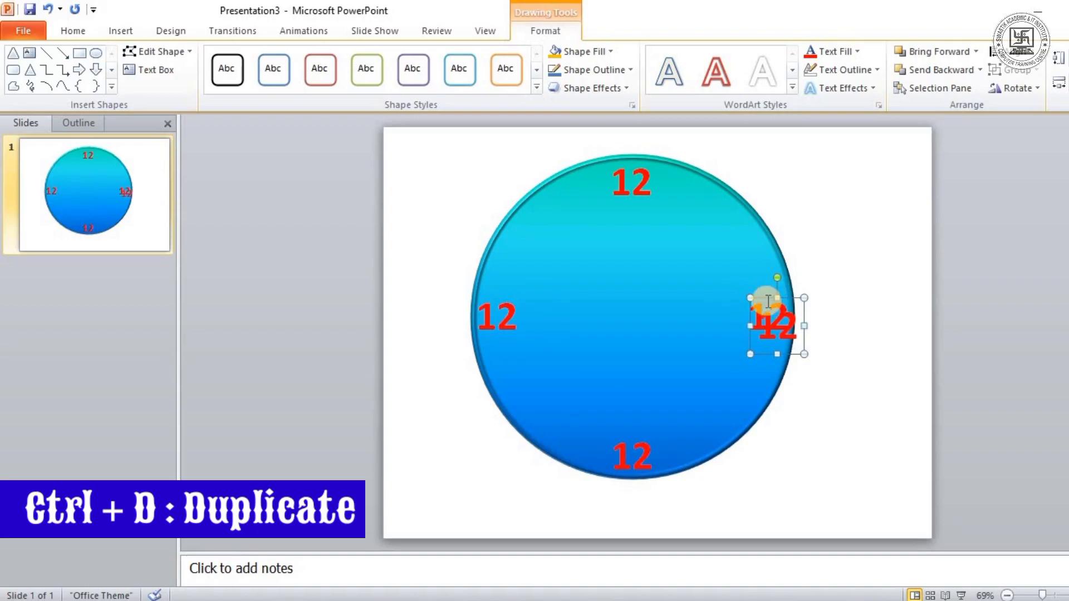
pyautogui.moveTo(769, 302); pyautogui.dragTo(737, 222)
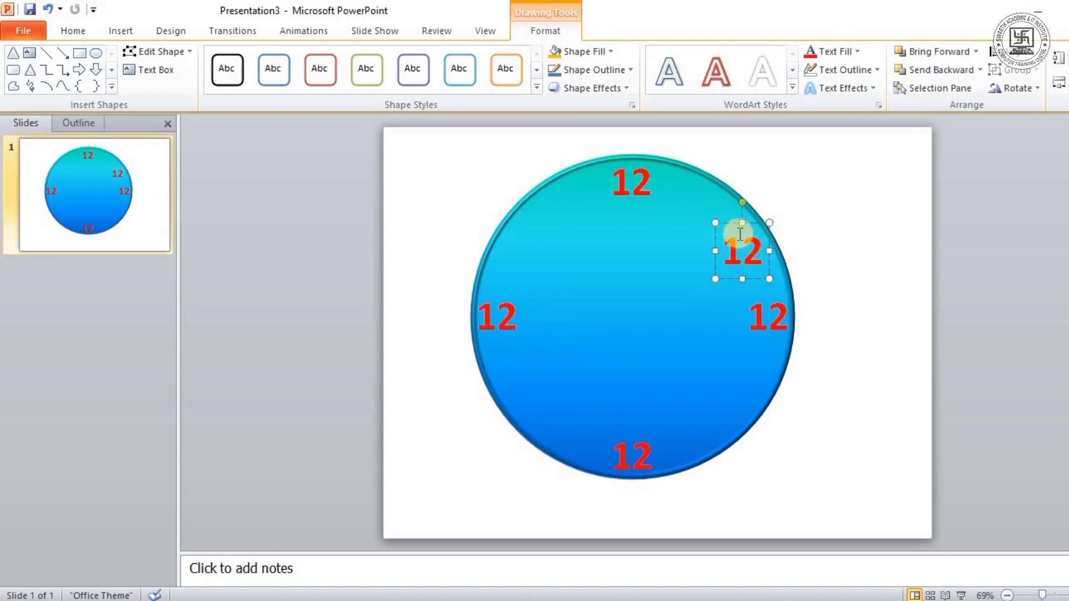
pyautogui.press('BackSpace')
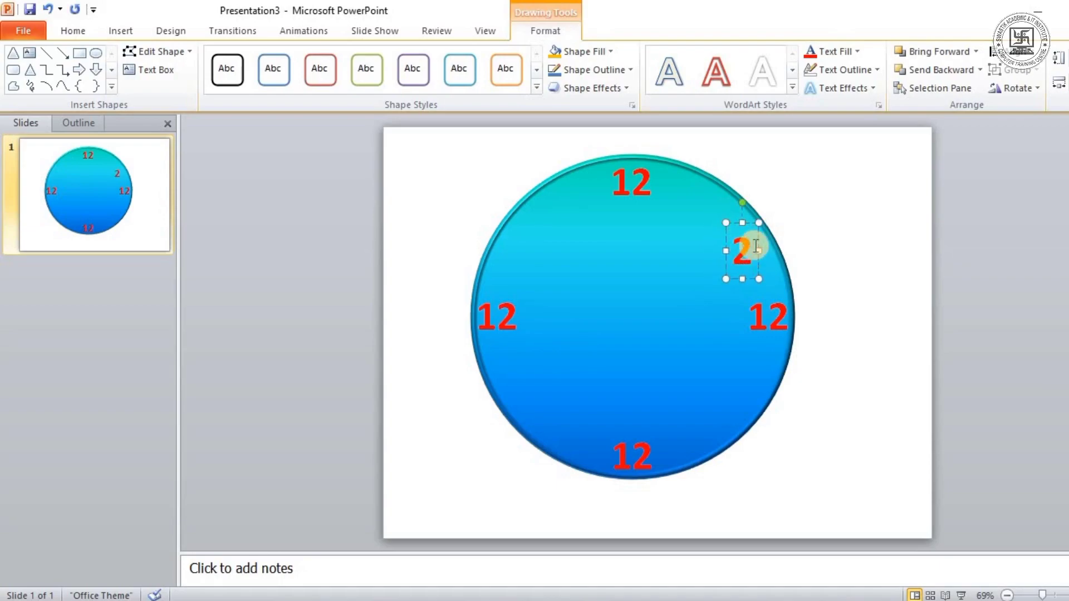
pyautogui.moveTo(750, 225); pyautogui.dragTo(759, 225)
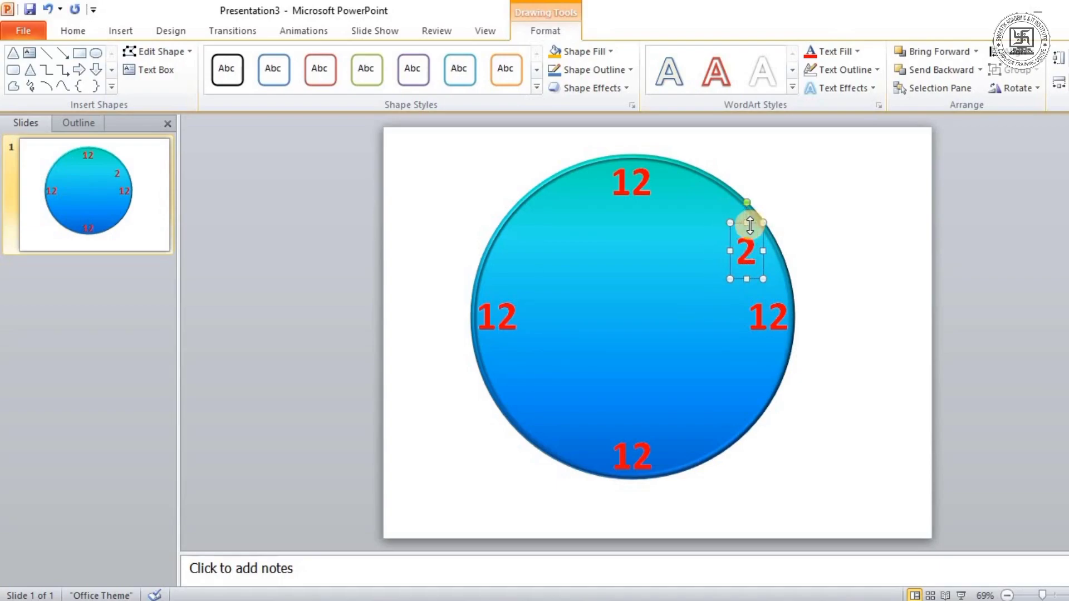
# Step: Colour the 2 dark blue and drag copies of it to empty hour spots on the rim
pyautogui.click(851, 49)
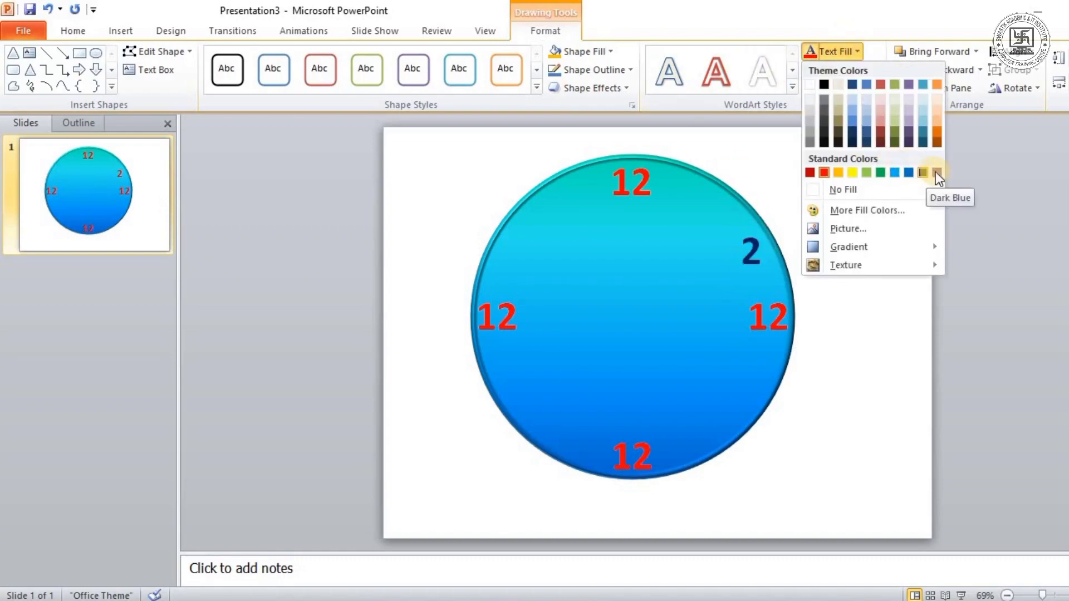
pyautogui.click(737, 238)
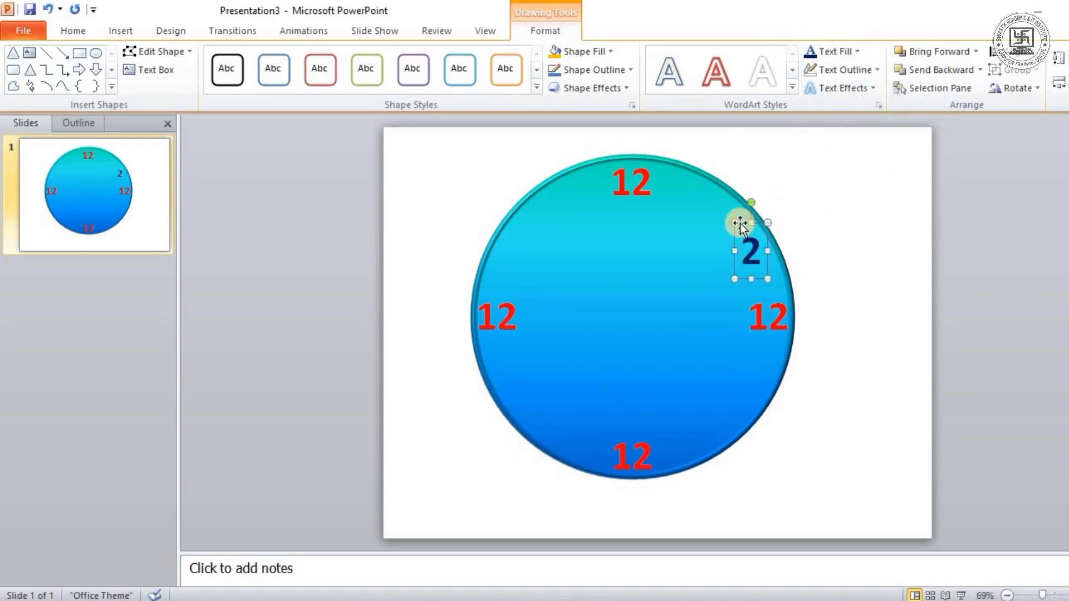
pyautogui.moveTo(741, 223)
pyautogui.mouseDown()
pyautogui.moveTo(696, 168)
pyautogui.moveTo(753, 346)
pyautogui.moveTo(705, 404)
pyautogui.moveTo(553, 406)
pyautogui.moveTo(563, 414)
pyautogui.moveTo(505, 353)
pyautogui.moveTo(505, 227)
pyautogui.mouseUp()
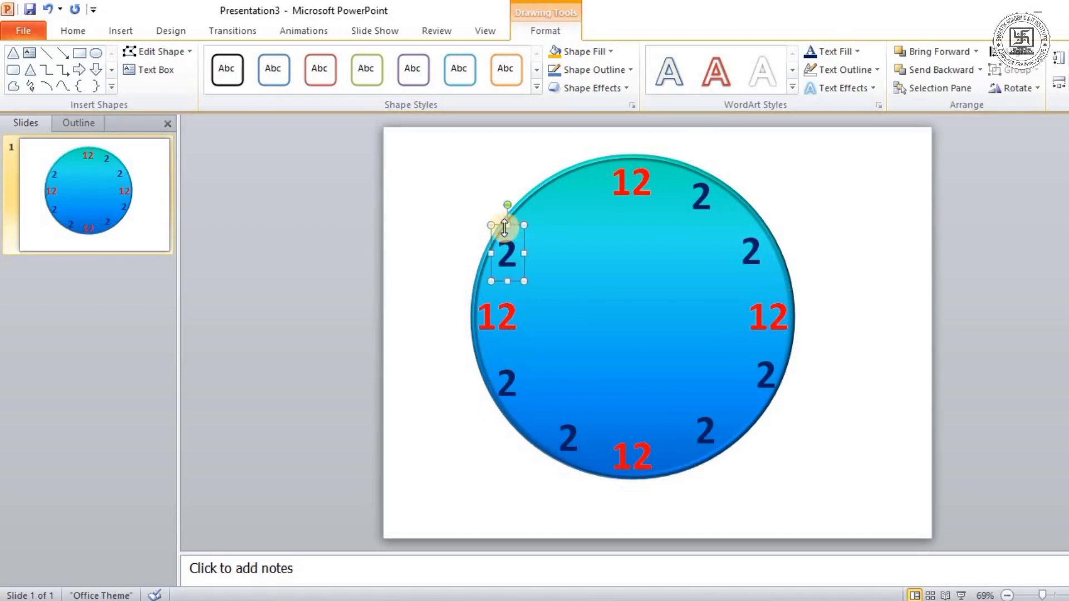
pyautogui.moveTo(496, 228); pyautogui.dragTo(546, 176)
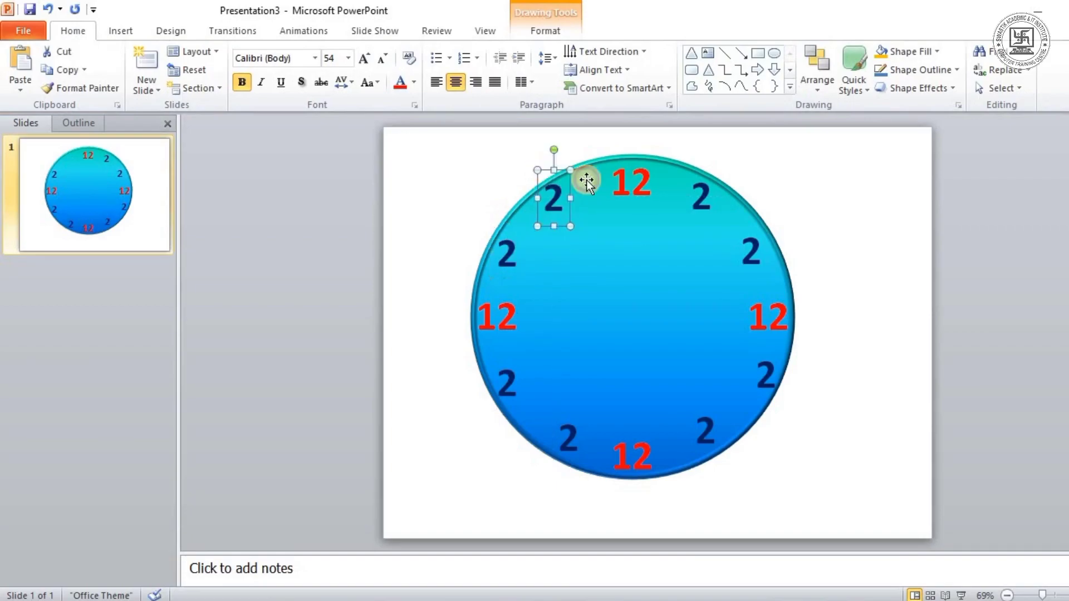
# Step: Renumber the right-side boxes to 1, 3, 4 and 5
pyautogui.click(712, 196)
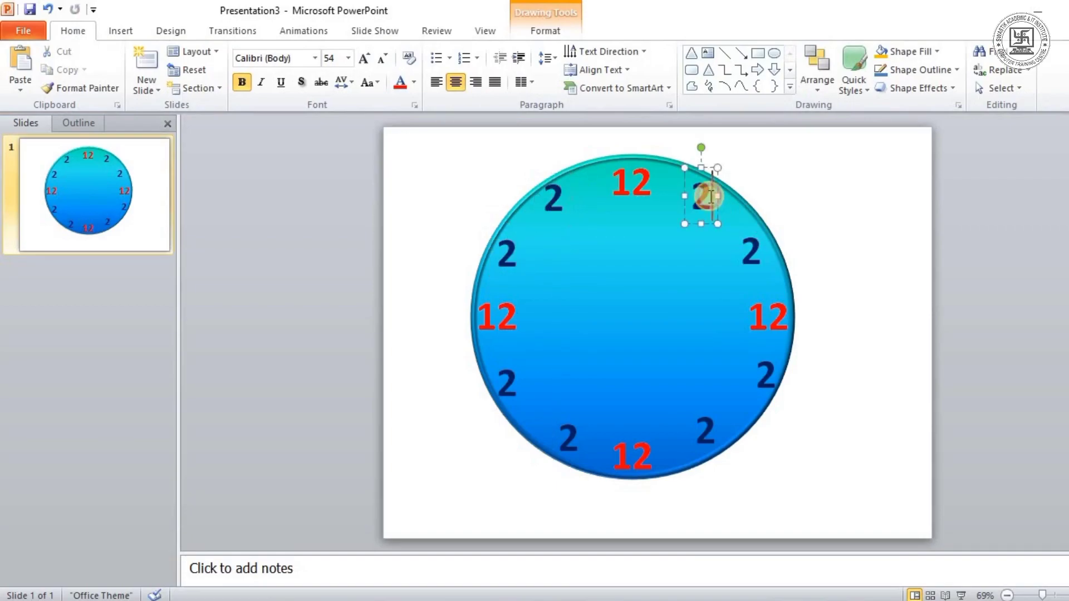
pyautogui.press('BackSpace')
pyautogui.write('1')
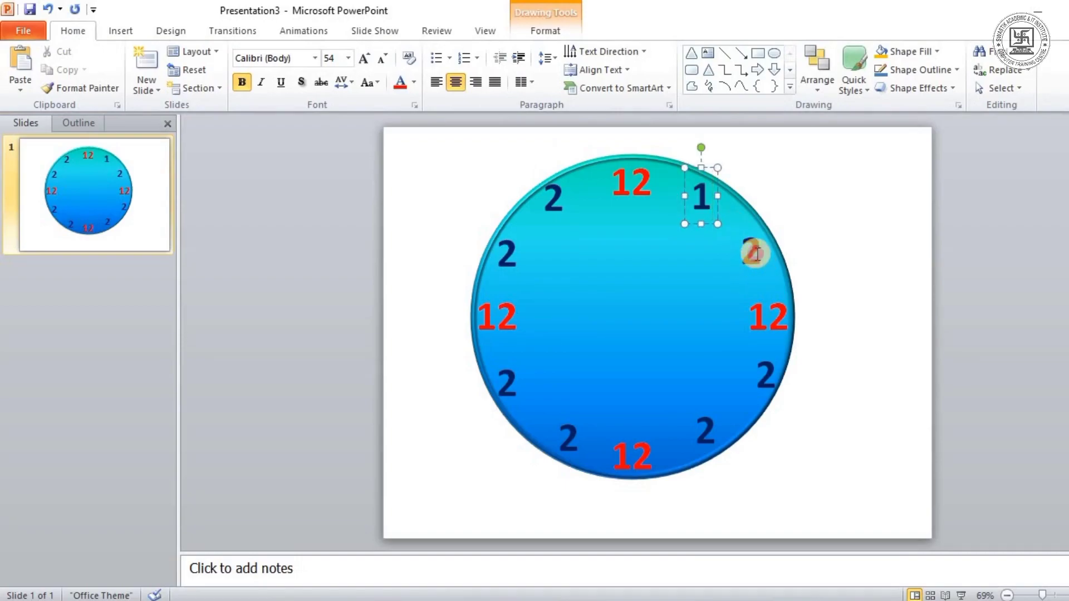
pyautogui.click(755, 247)
pyautogui.click(782, 317)
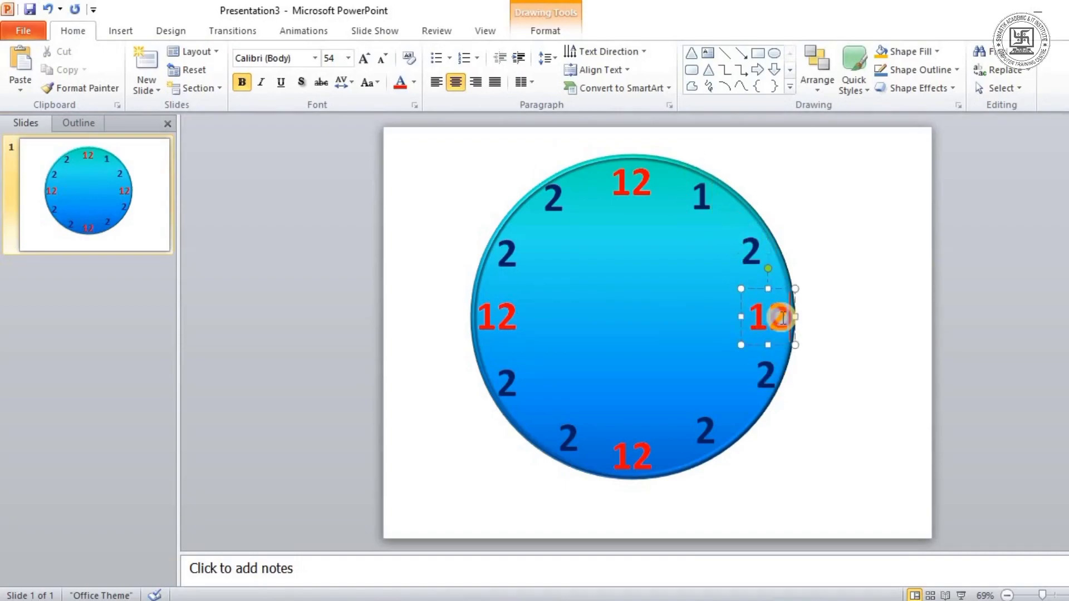
pyautogui.press('BackSpace')
pyautogui.write('3')
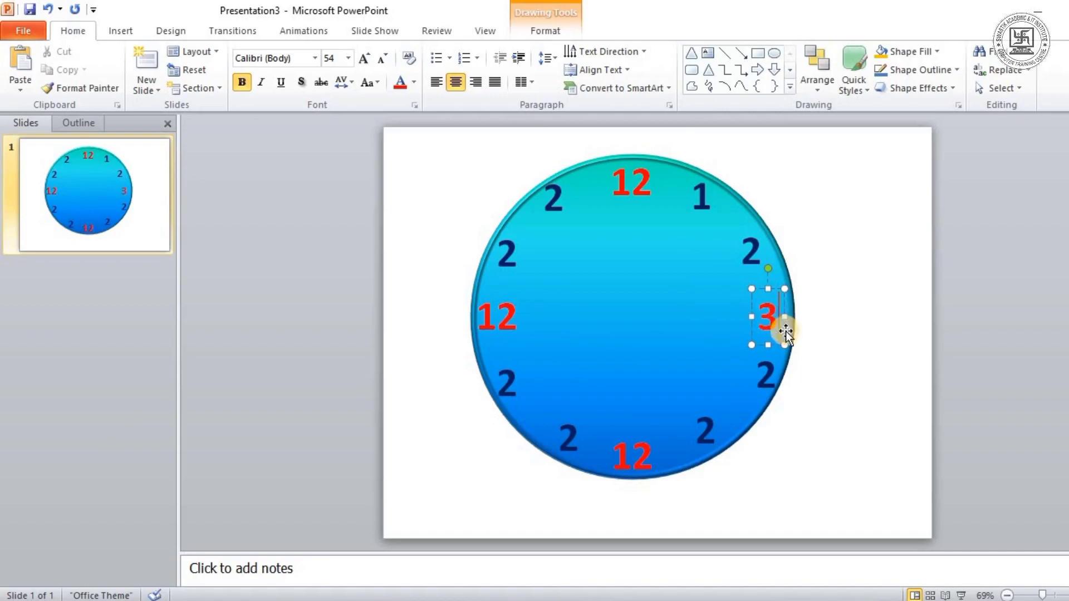
pyautogui.click(770, 368)
pyautogui.write('4')
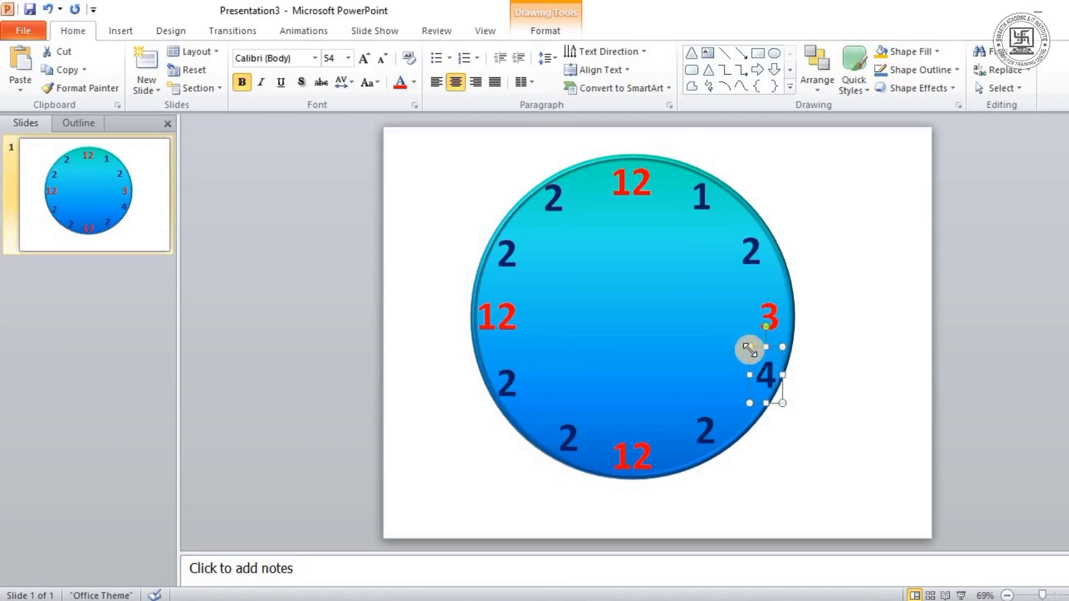
pyautogui.click(719, 426)
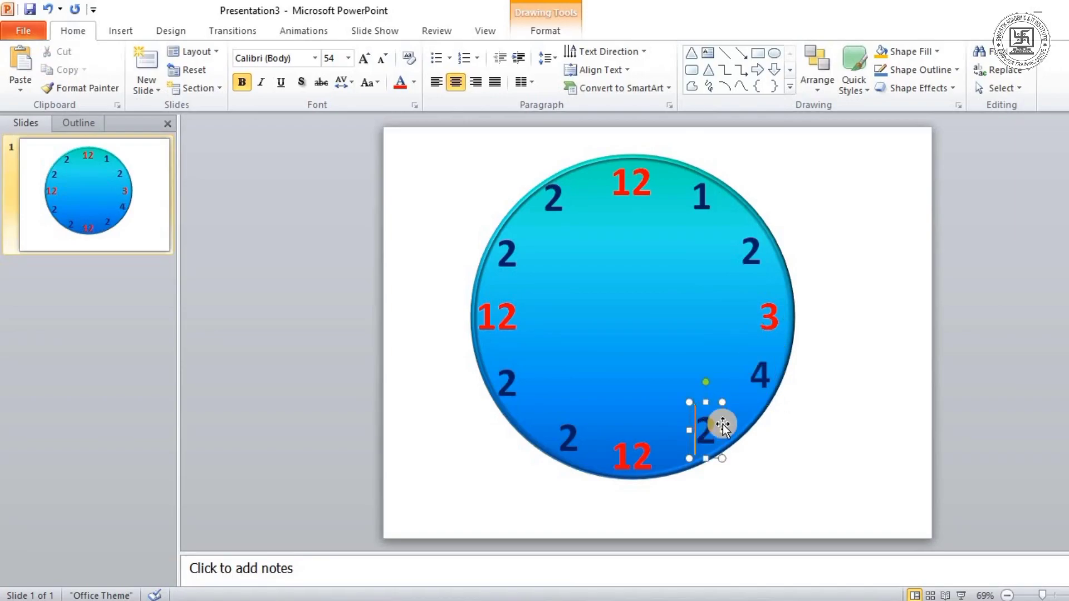
pyautogui.press('BackSpace')
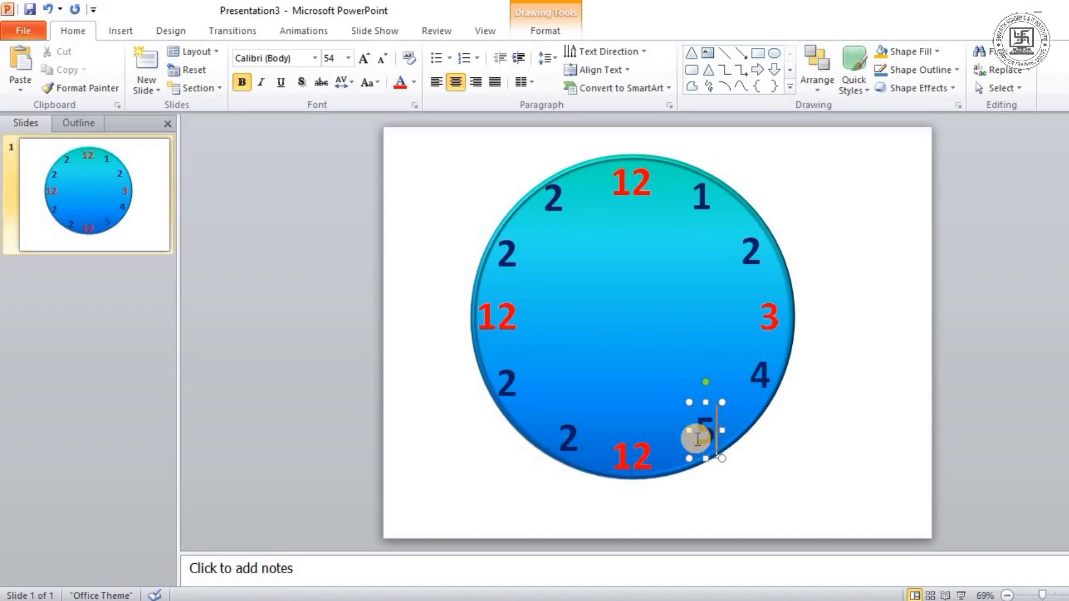
pyautogui.write('5')
# Step: Renumber the bottom and left boxes to 6, 7, 8 and 9
pyautogui.click(625, 450)
pyautogui.press('BackSpace')
pyautogui.press('BackSpace')
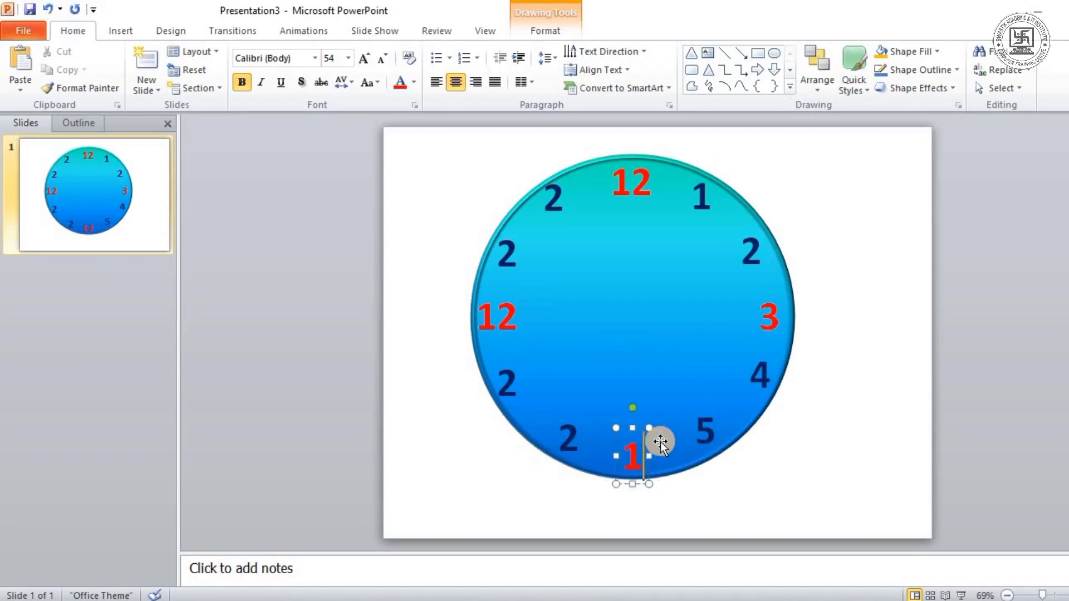
pyautogui.write('6')
pyautogui.click(573, 435)
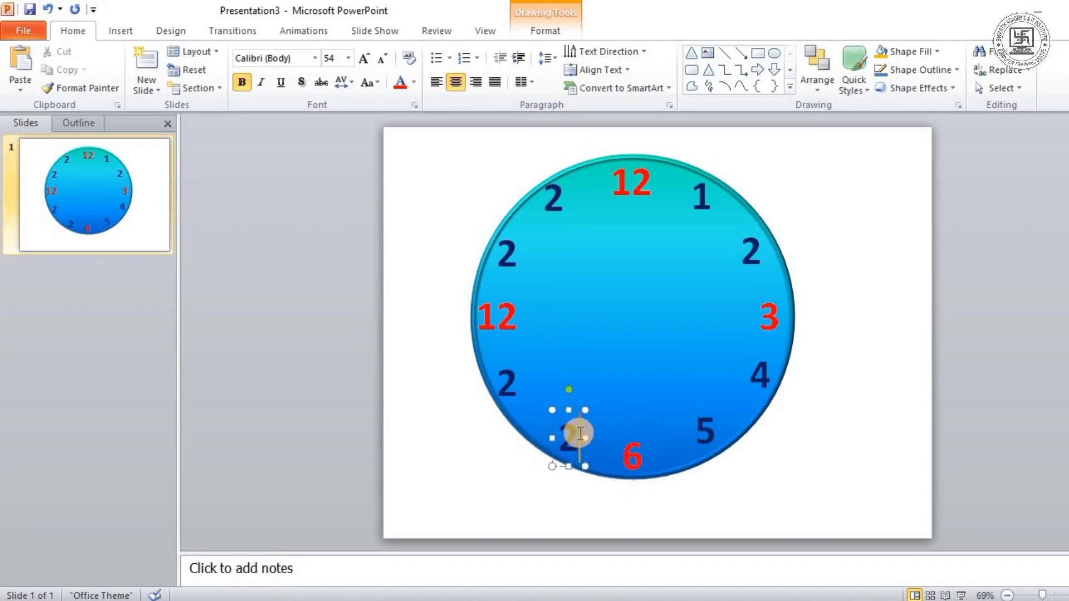
pyautogui.press('BackSpace')
pyautogui.write('7')
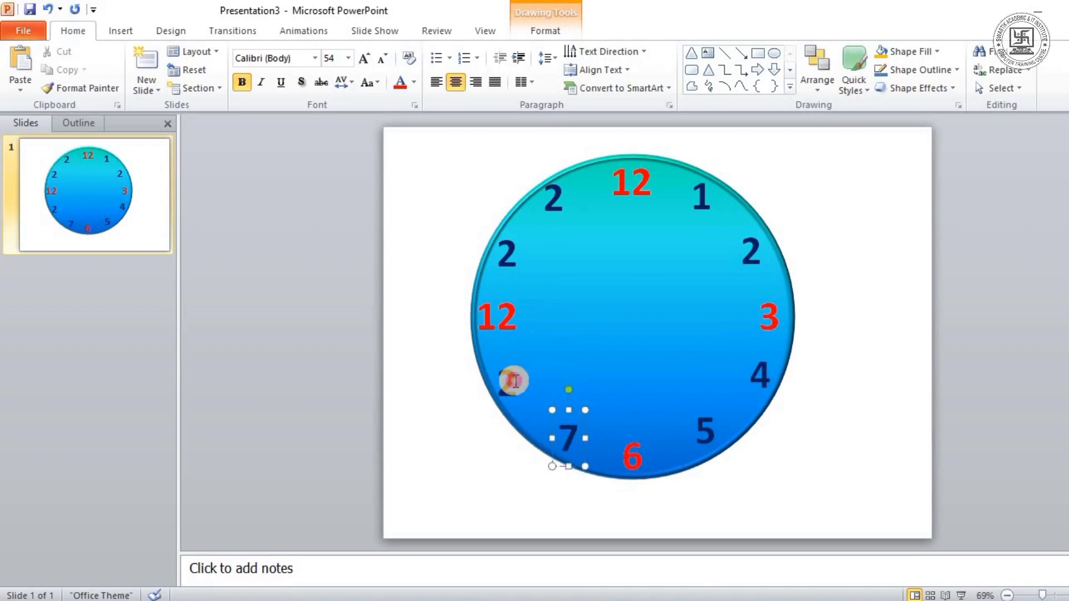
pyautogui.click(509, 381)
pyautogui.press('BackSpace')
pyautogui.write('8')
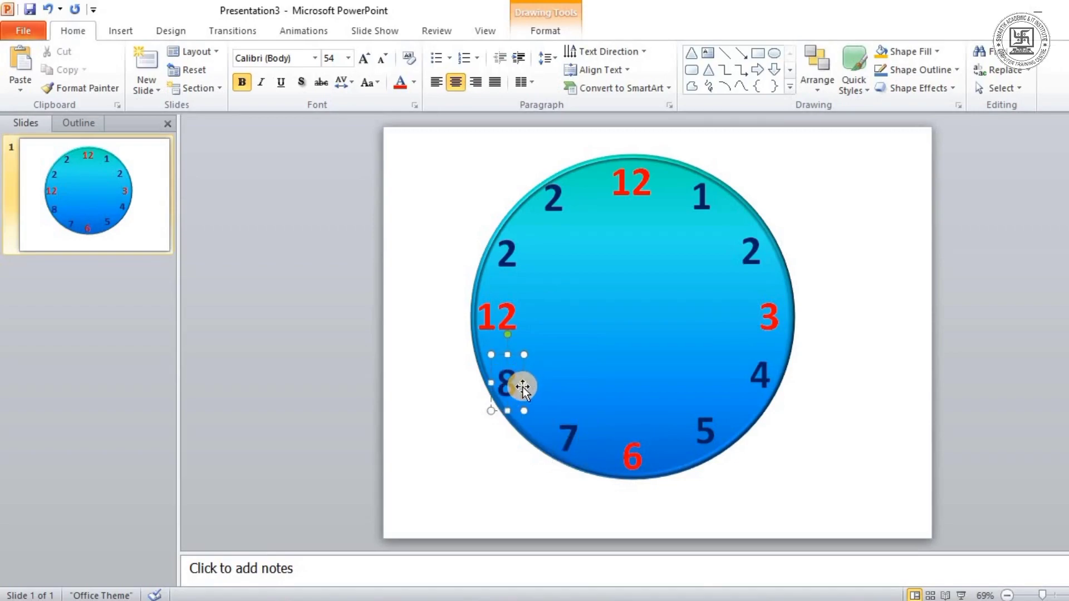
pyautogui.click(515, 316)
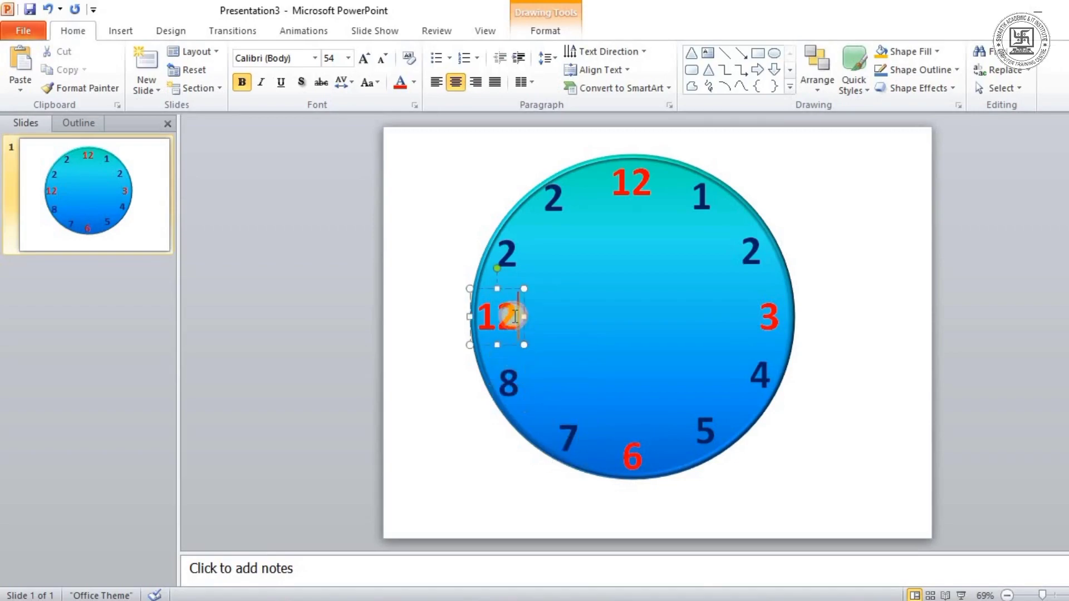
pyautogui.press('BackSpace')
pyautogui.press('BackSpace')
pyautogui.write('9')
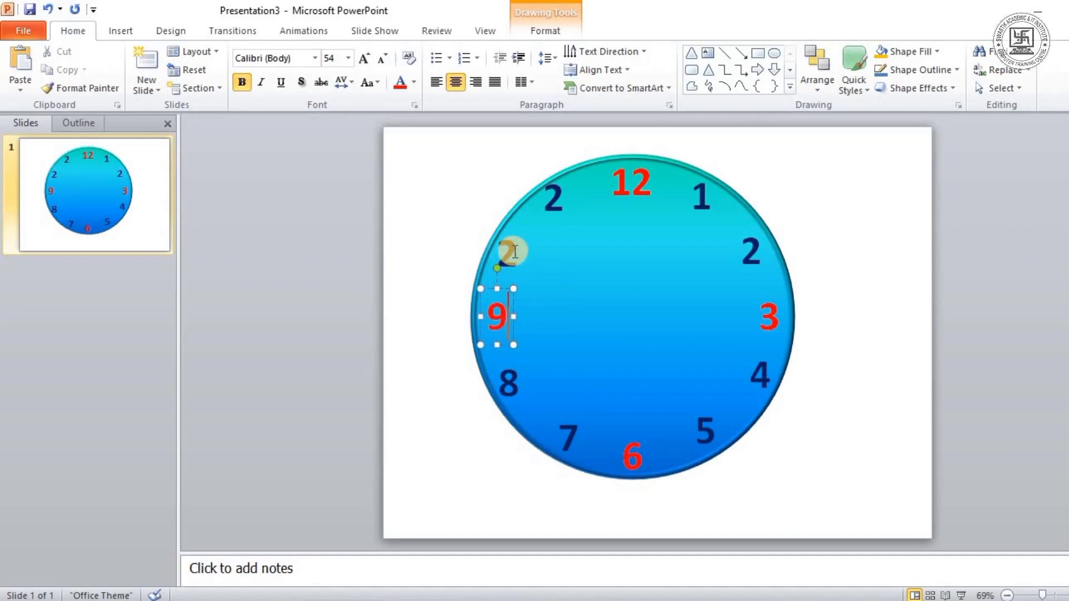
# Step: Change the upper-left boxes to 10 and 11 and nudge both slightly right to align
pyautogui.click(514, 252)
pyautogui.press('BackSpace')
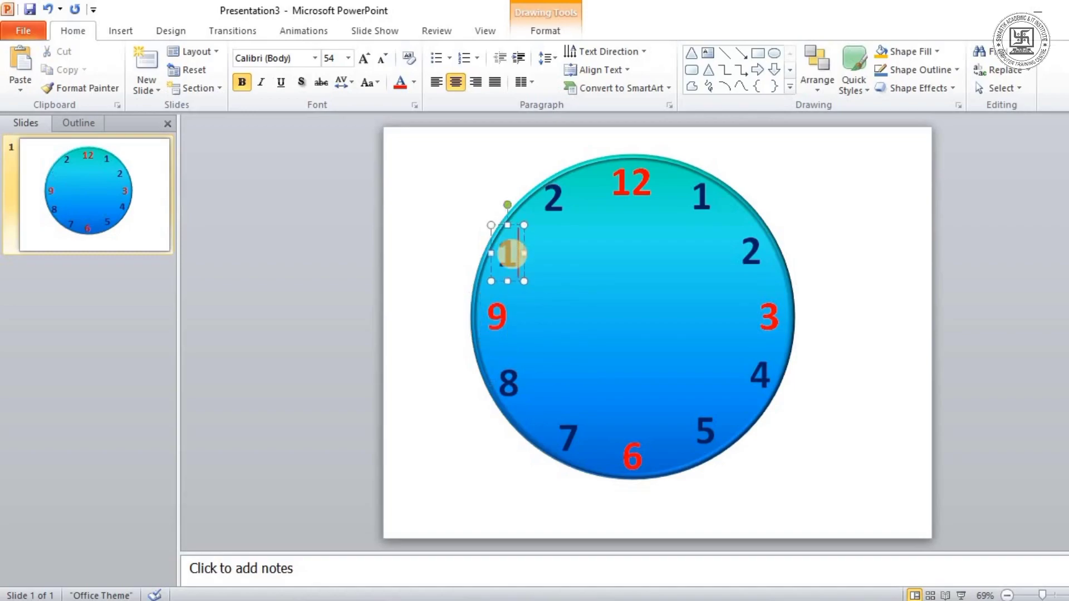
pyautogui.write('10')
pyautogui.click(559, 204)
pyautogui.press('BackSpace')
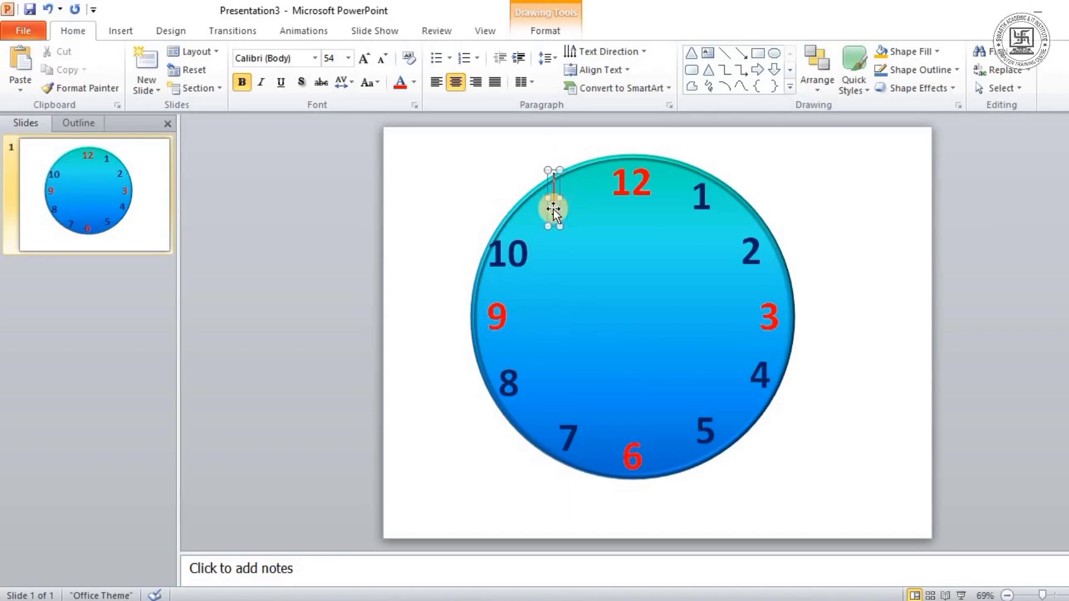
pyautogui.write('11')
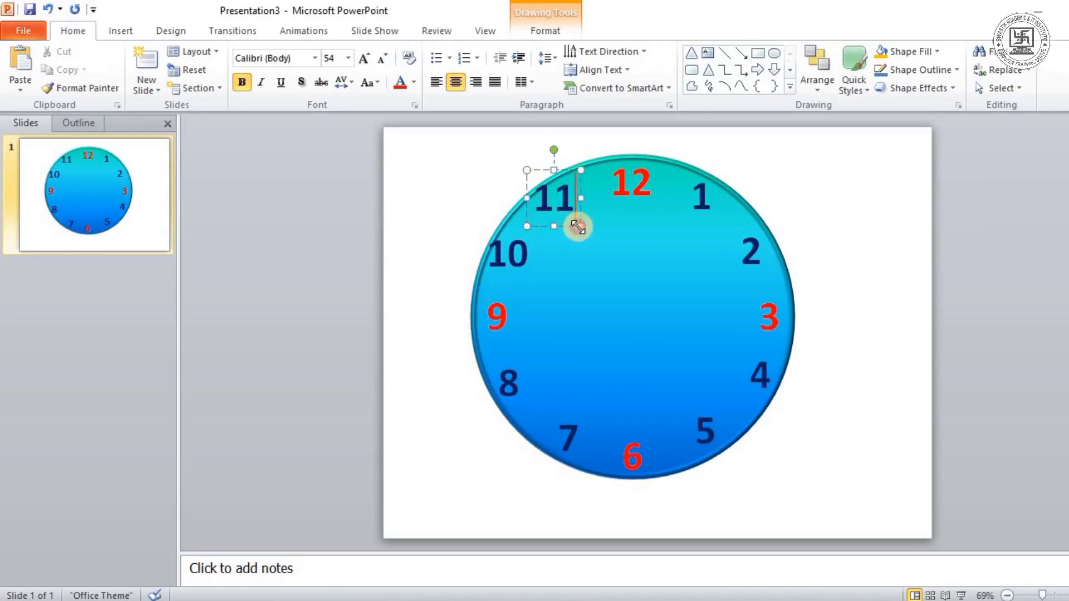
pyautogui.moveTo(574, 228); pyautogui.dragTo(582, 230)
pyautogui.click(505, 248)
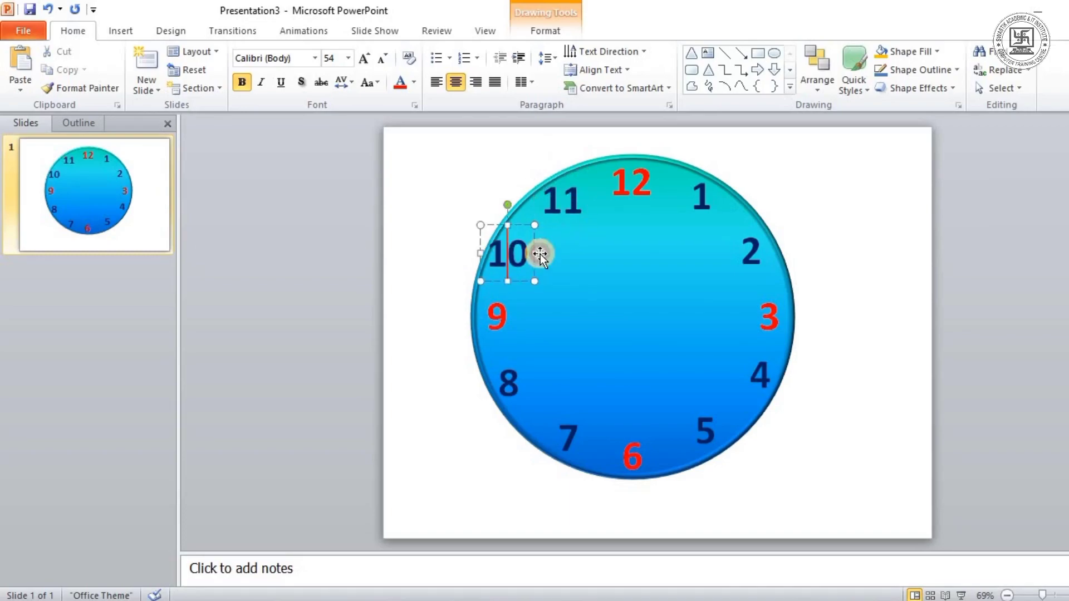
pyautogui.moveTo(535, 253); pyautogui.dragTo(543, 254)
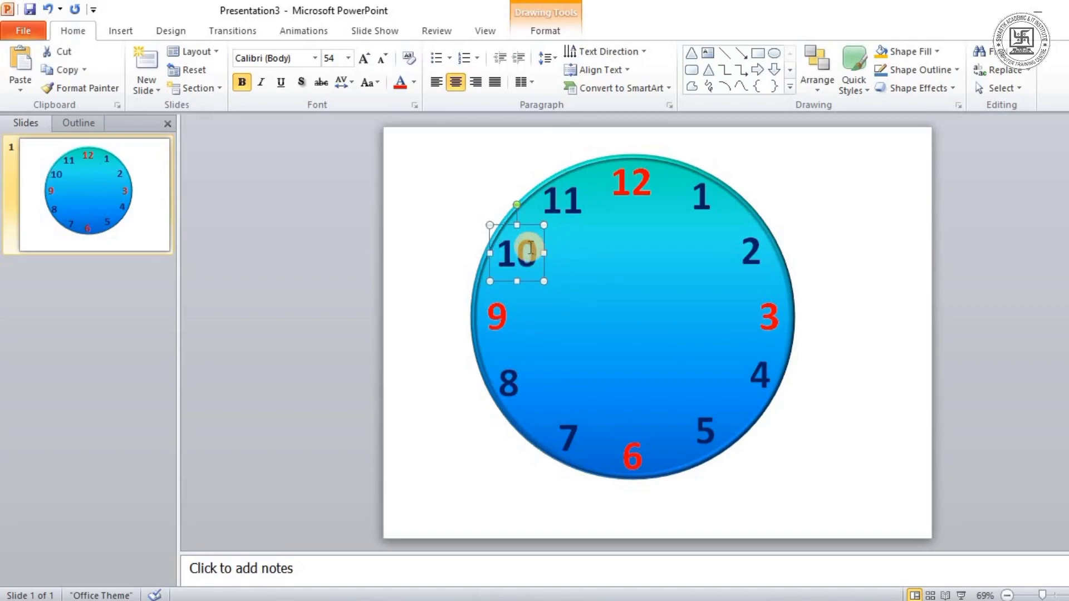
pyautogui.click(822, 185)
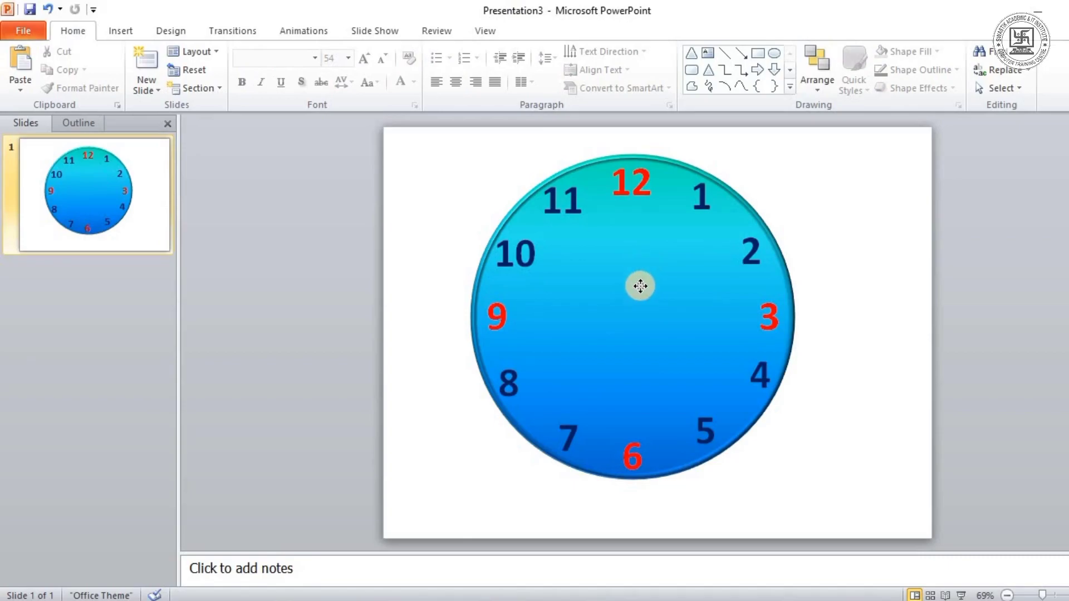
# Step: Select the circle and all twelve numbers and group them into one object
pyautogui.moveTo(641, 284); pyautogui.dragTo(744, 281)
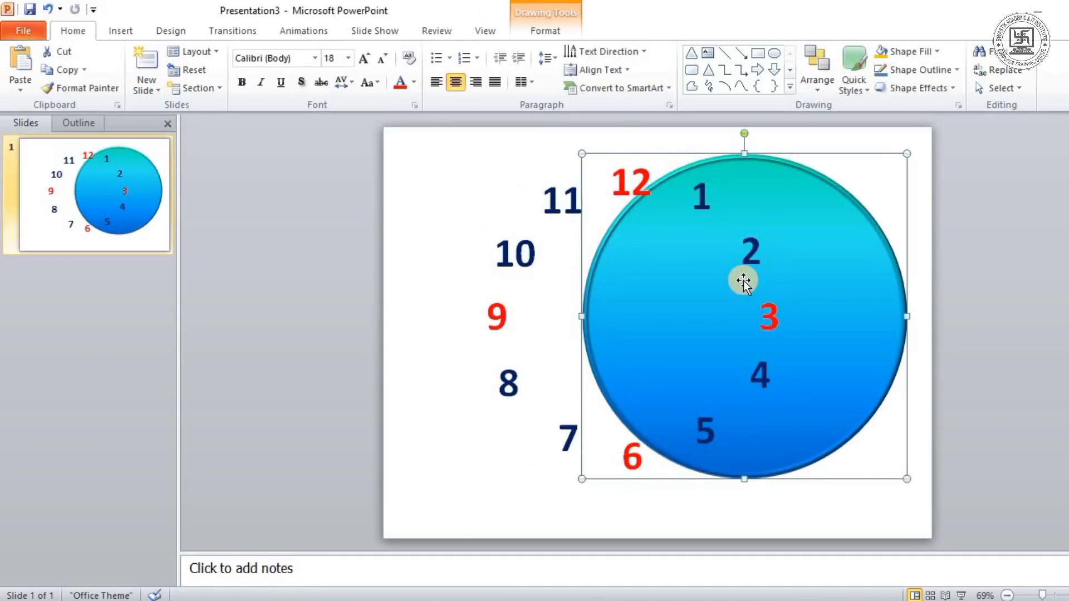
pyautogui.hotkey('ctrl', 'z')
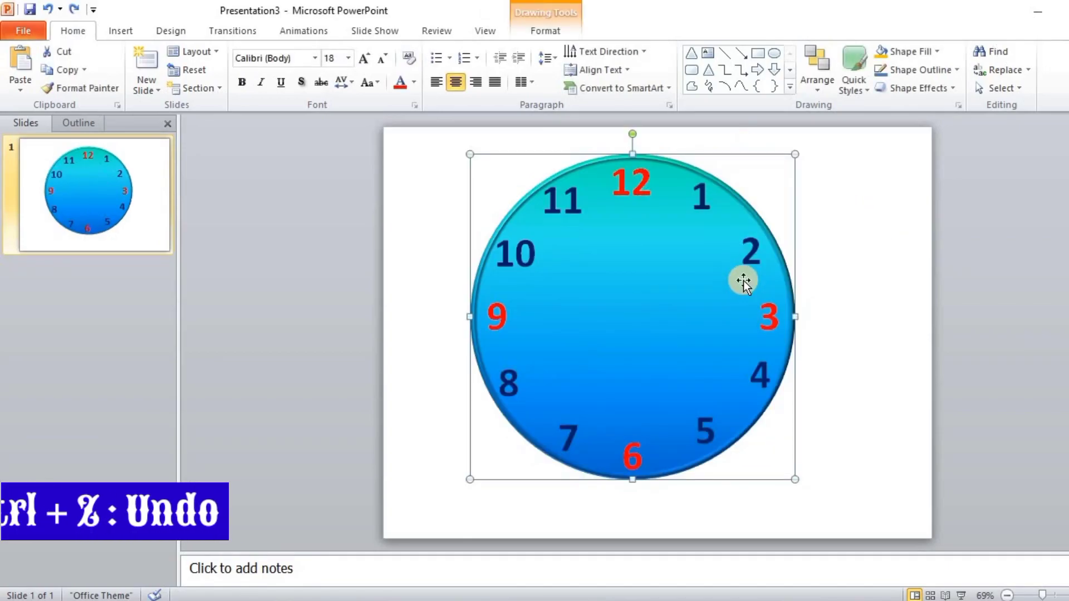
pyautogui.hotkey('ctrl', 'a')
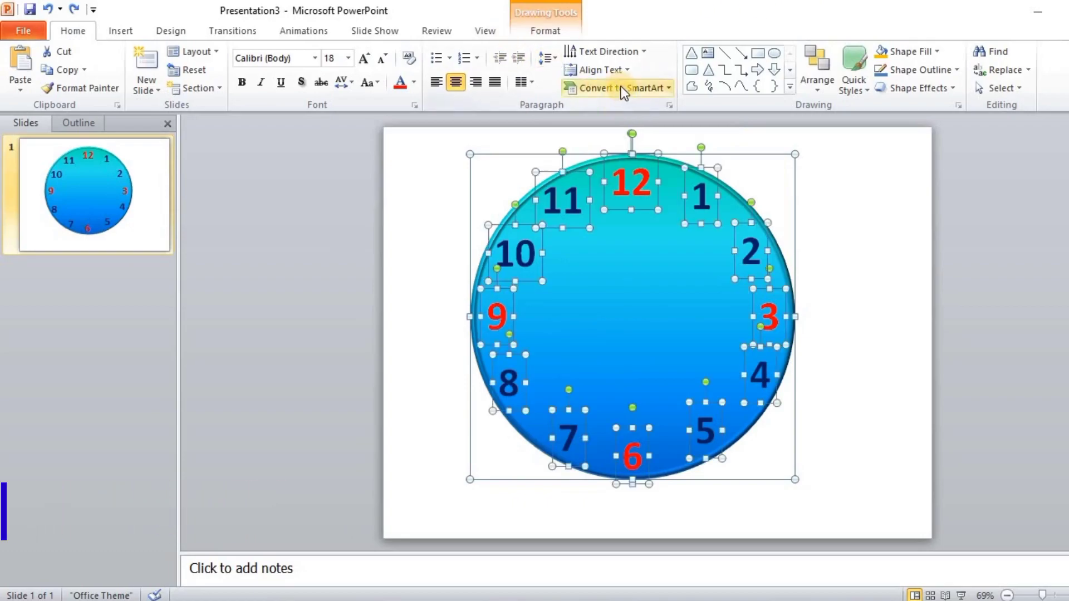
pyautogui.click(545, 30)
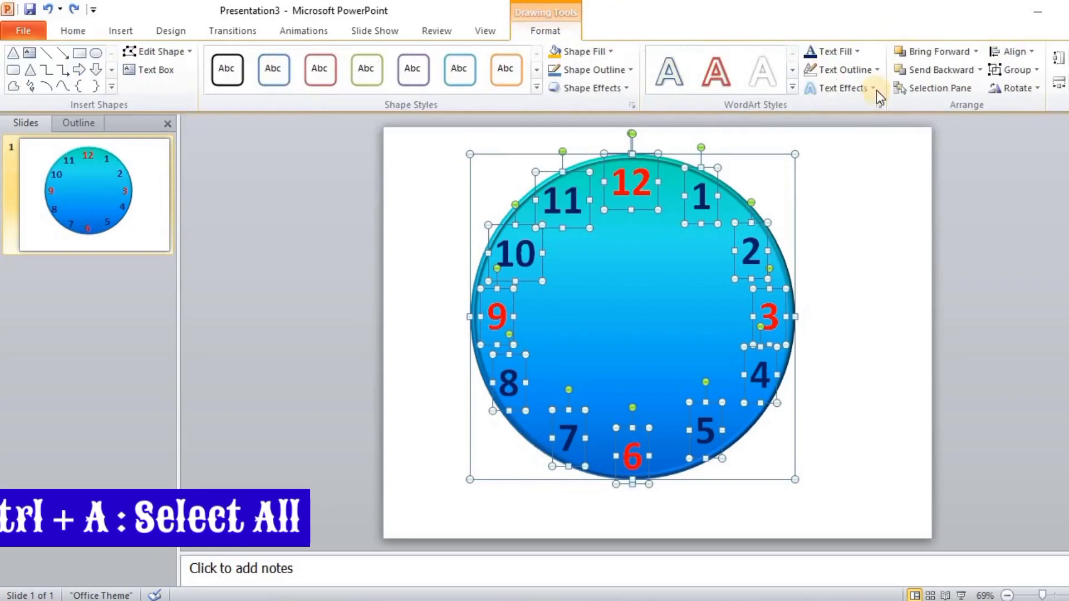
pyautogui.click(1026, 75)
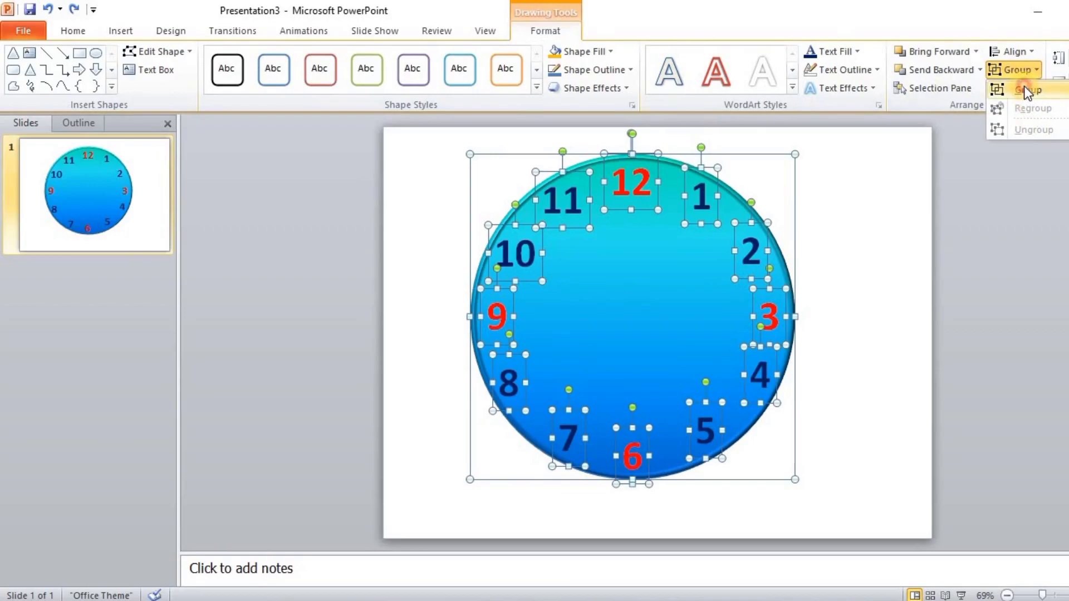
pyautogui.click(1024, 86)
# Step: Move the grouped clock toward the left side of the slide
pyautogui.moveTo(668, 264); pyautogui.dragTo(699, 269)
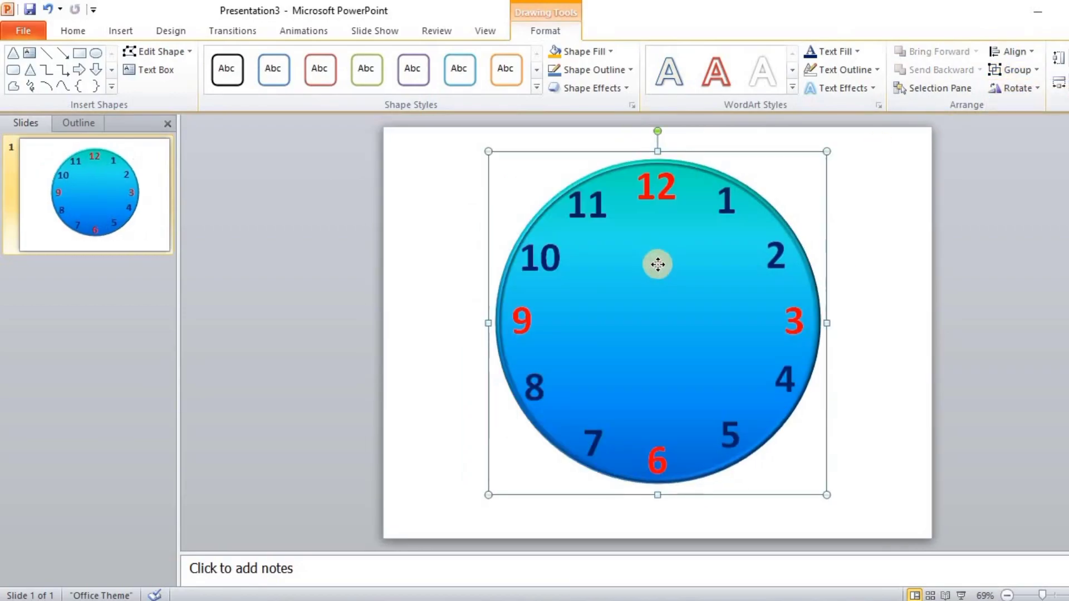
pyautogui.click(657, 265)
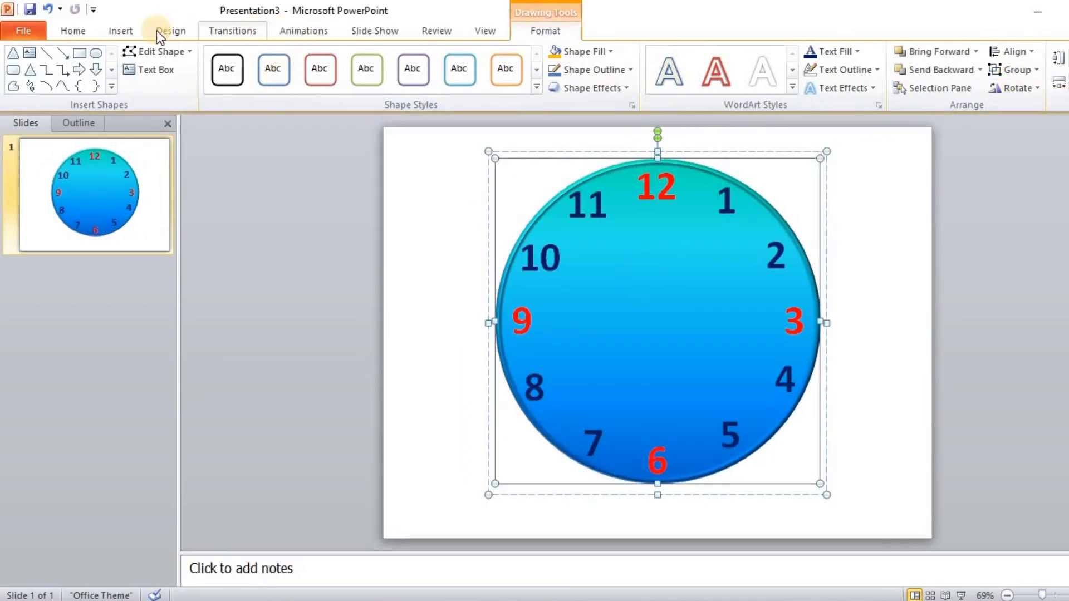
pyautogui.moveTo(590, 270); pyautogui.dragTo(520, 257)
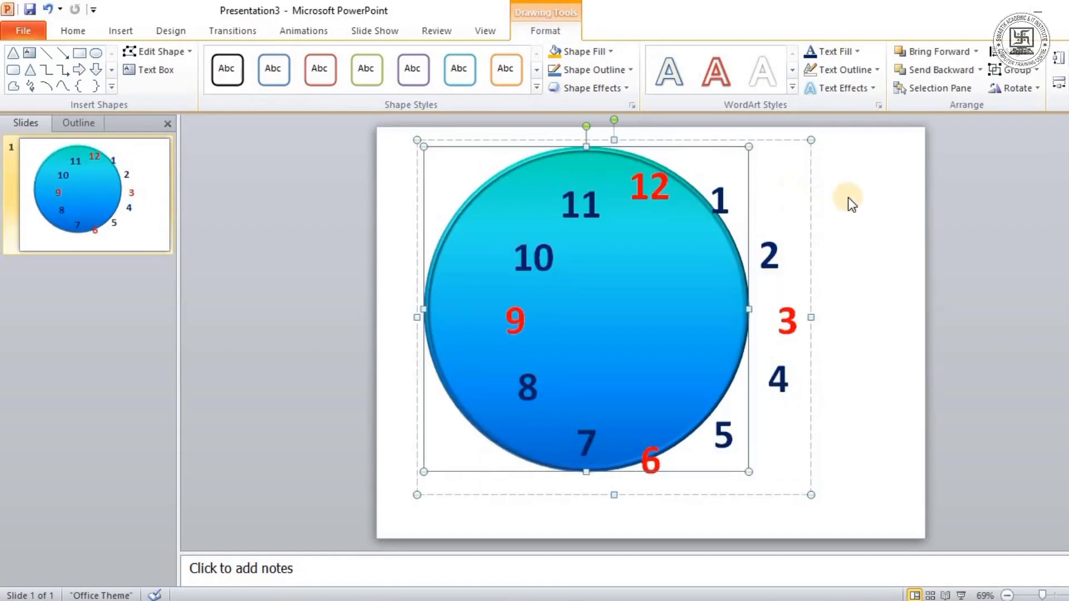
pyautogui.click(866, 211)
pyautogui.hotkey('ctrl', 'z')
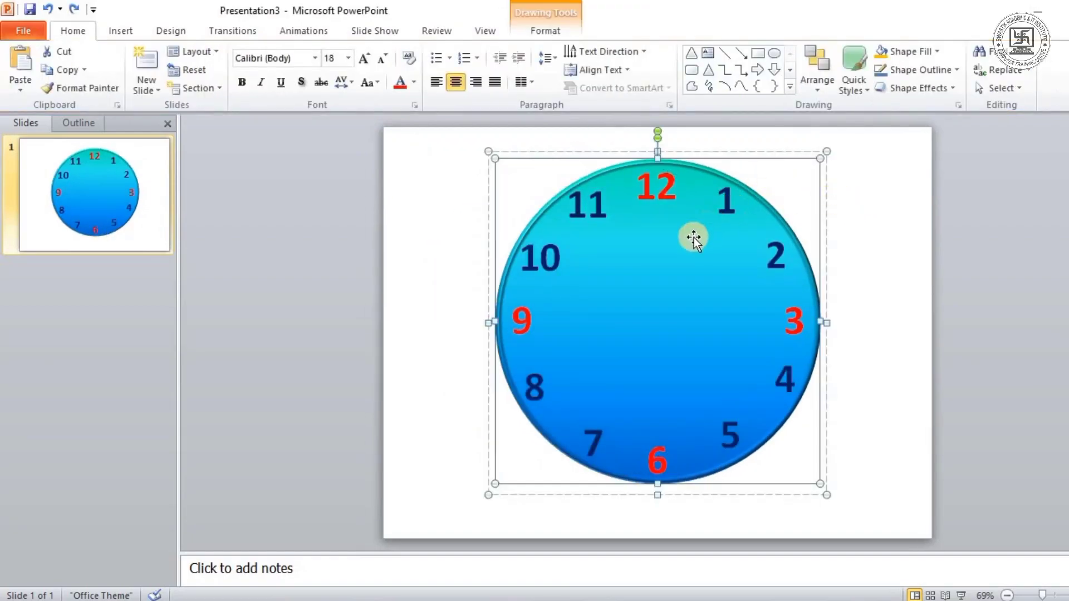
pyautogui.moveTo(614, 291); pyautogui.dragTo(517, 290)
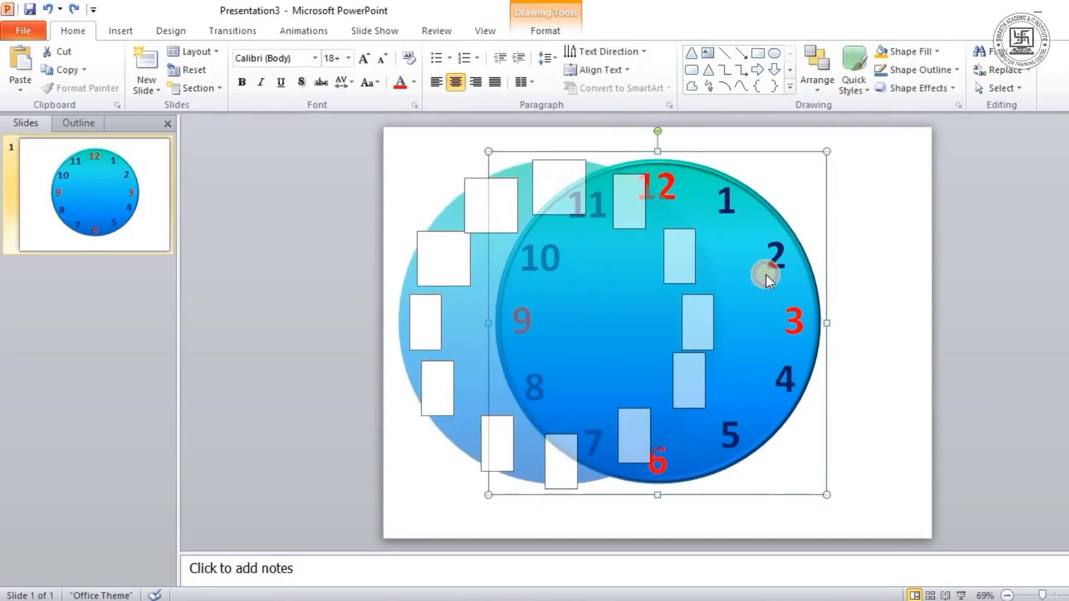
pyautogui.click(794, 240)
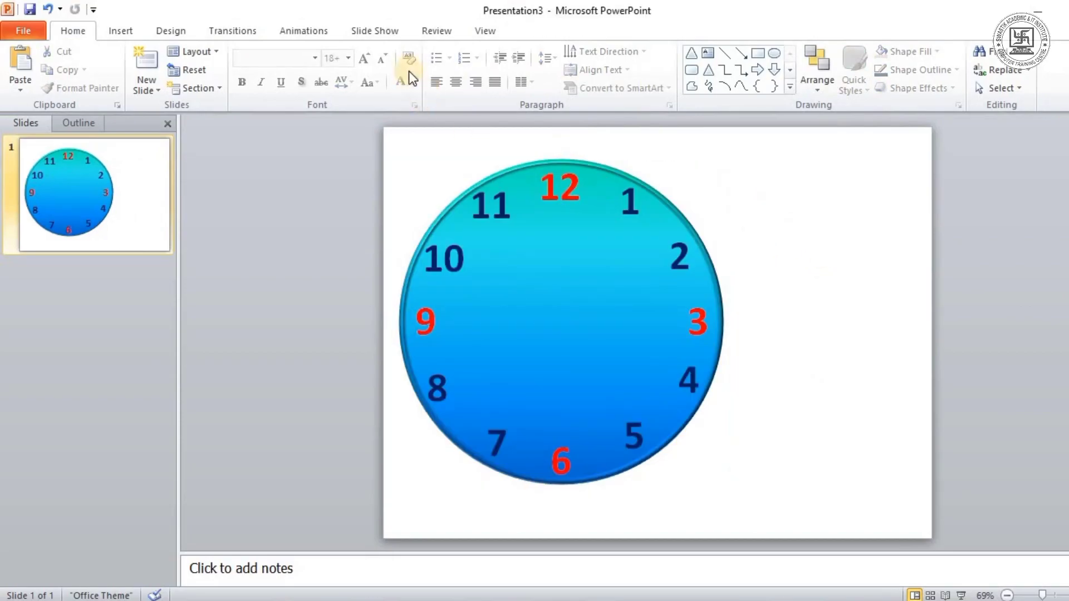
# Step: Draw a tall, narrow triangle to the right of the clock and adjust its size
pyautogui.click(122, 31)
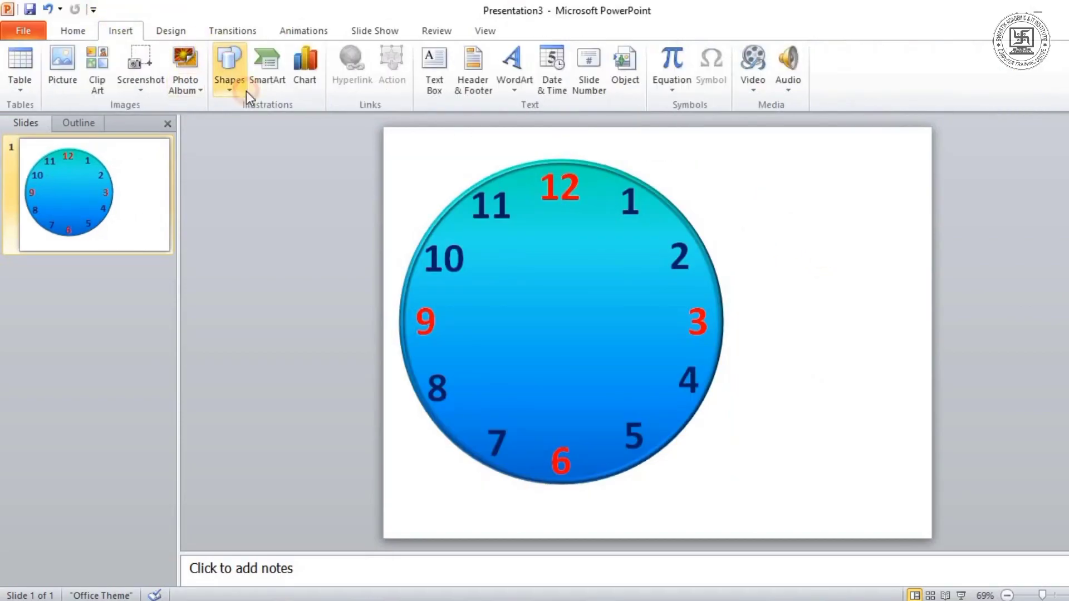
pyautogui.click(229, 84)
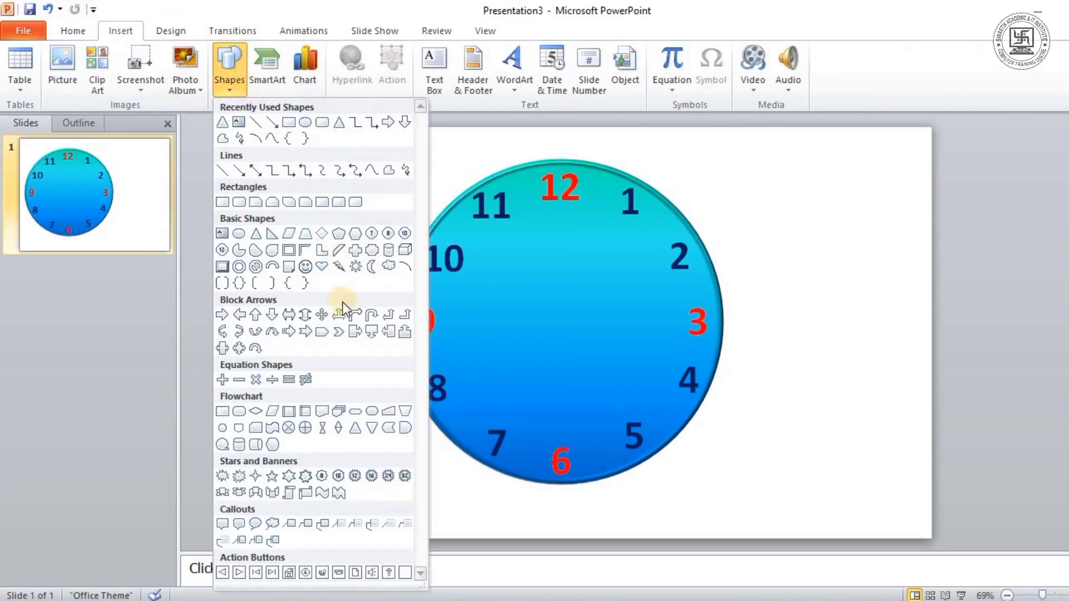
pyautogui.click(358, 430)
pyautogui.moveTo(813, 178)
pyautogui.mouseDown()
pyautogui.moveTo(841, 301)
pyautogui.moveTo(831, 305)
pyautogui.mouseUp()
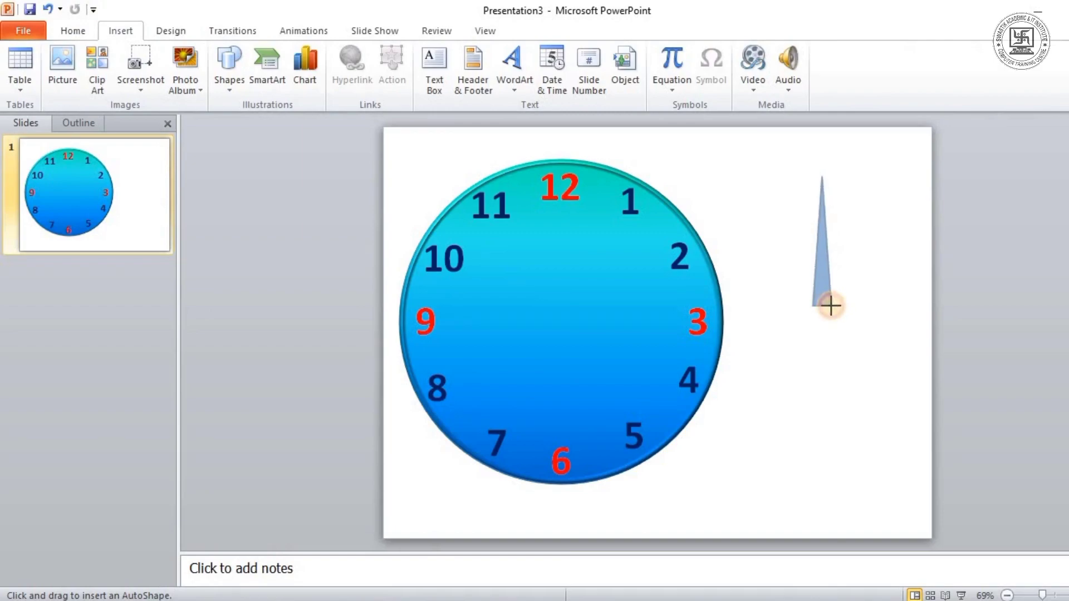
pyautogui.moveTo(831, 306); pyautogui.dragTo(830, 306)
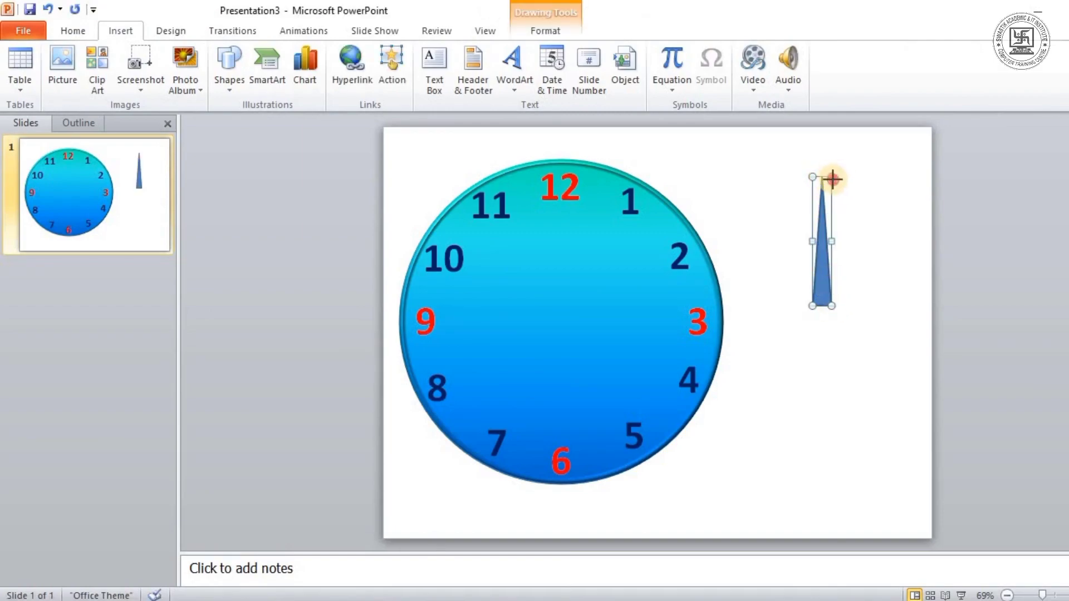
pyautogui.moveTo(836, 231); pyautogui.dragTo(835, 232)
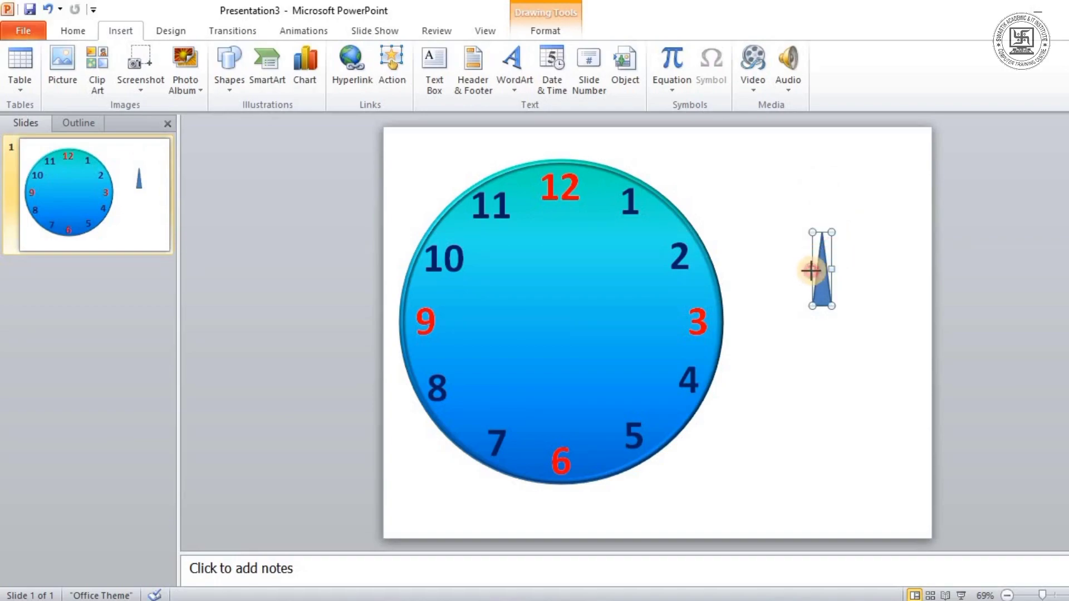
pyautogui.moveTo(809, 271); pyautogui.dragTo(805, 271)
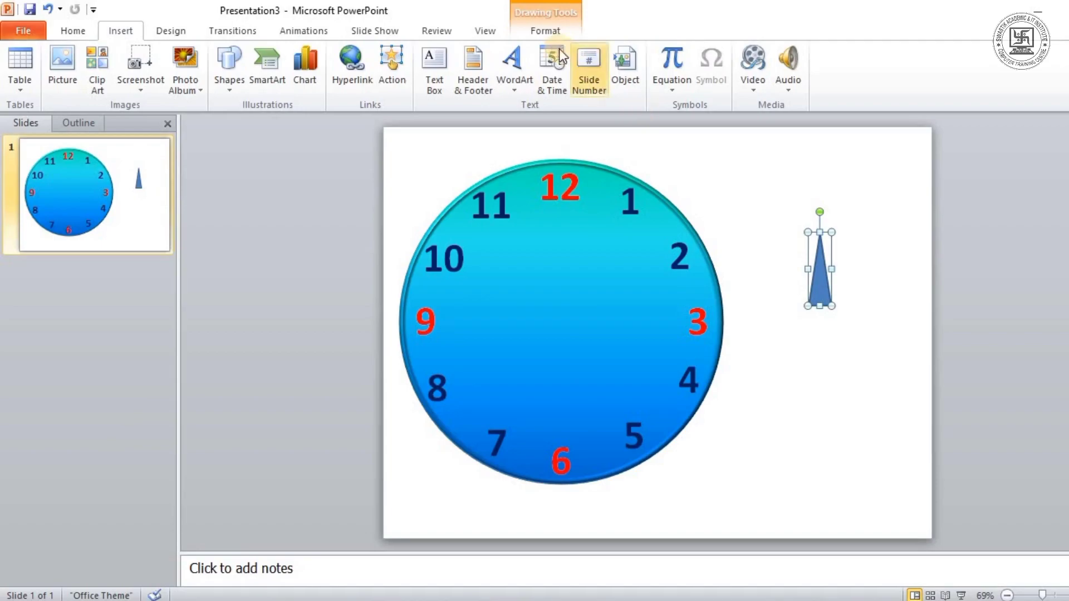
# Step: Apply the orange shape style to the triangle
pyautogui.click(545, 30)
pyautogui.click(539, 88)
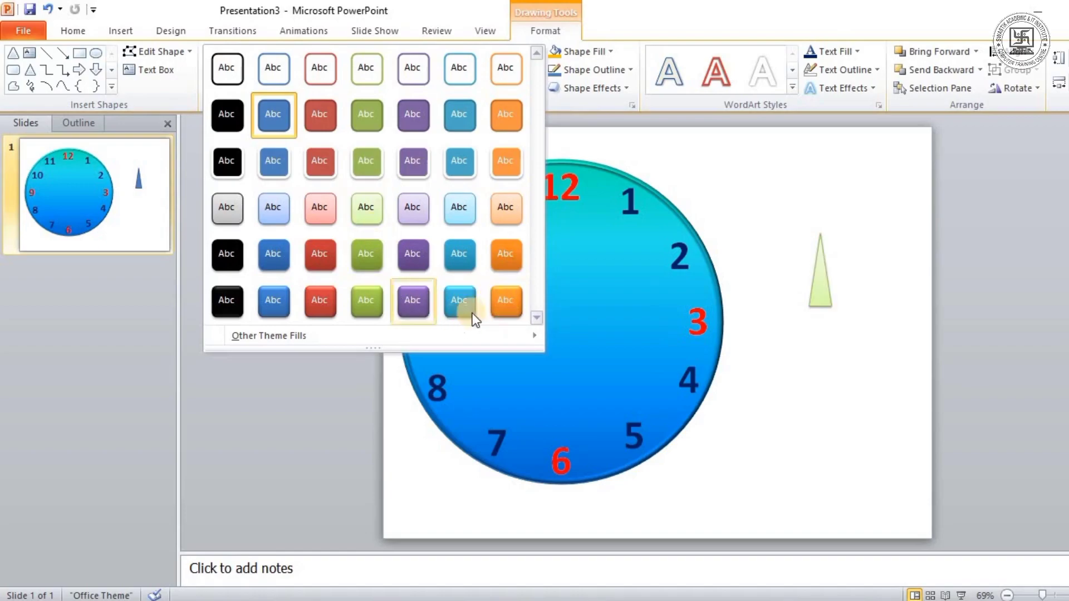
pyautogui.click(508, 301)
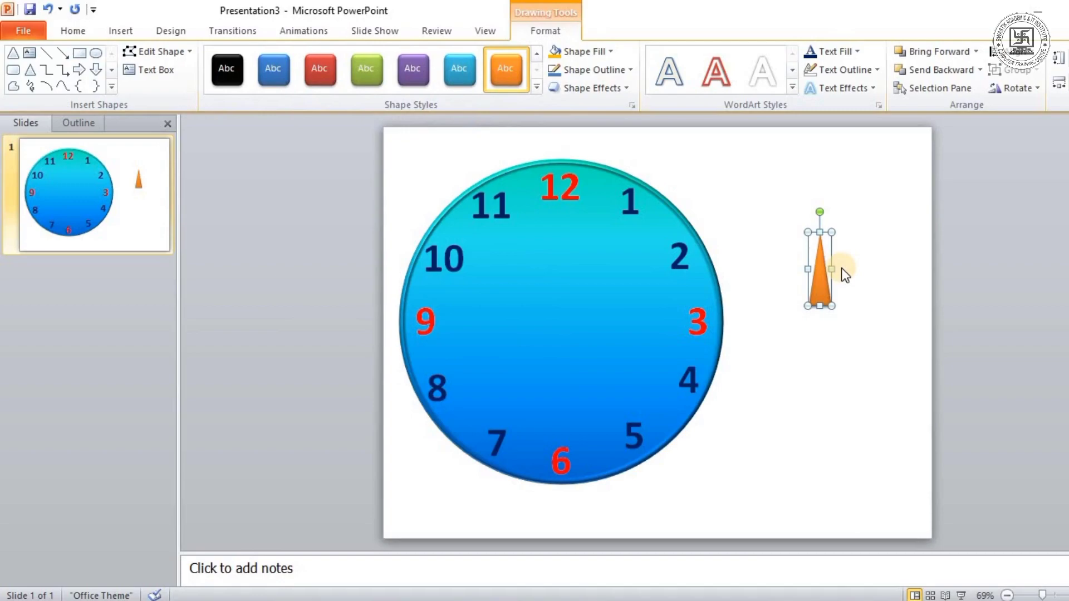
# Step: Duplicate the orange triangle, flip the copy vertically and place it below the original
pyautogui.hotkey('ctrl', 'd')
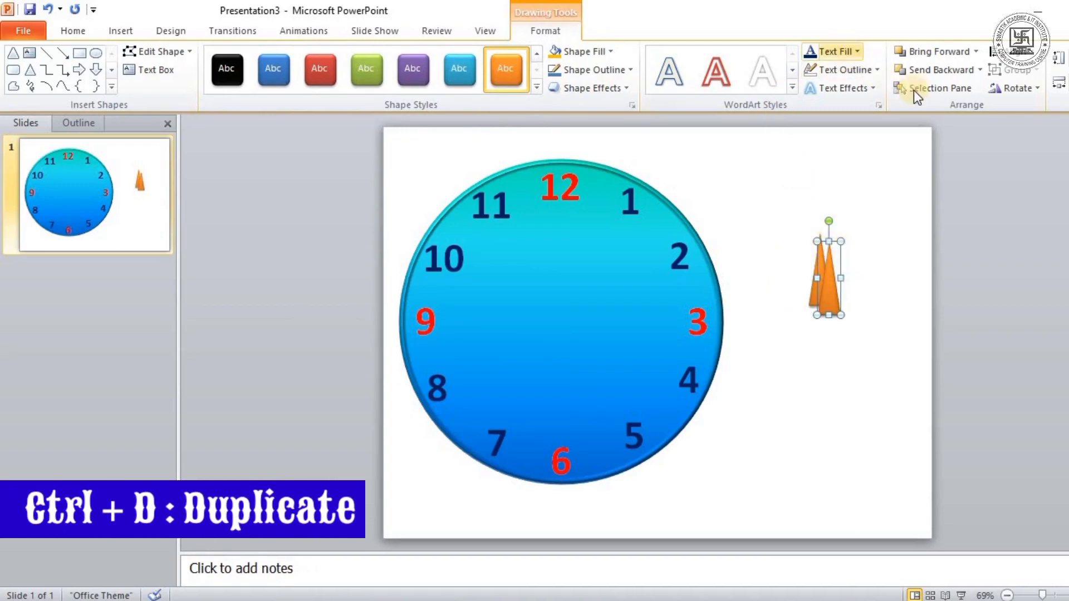
pyautogui.click(1019, 91)
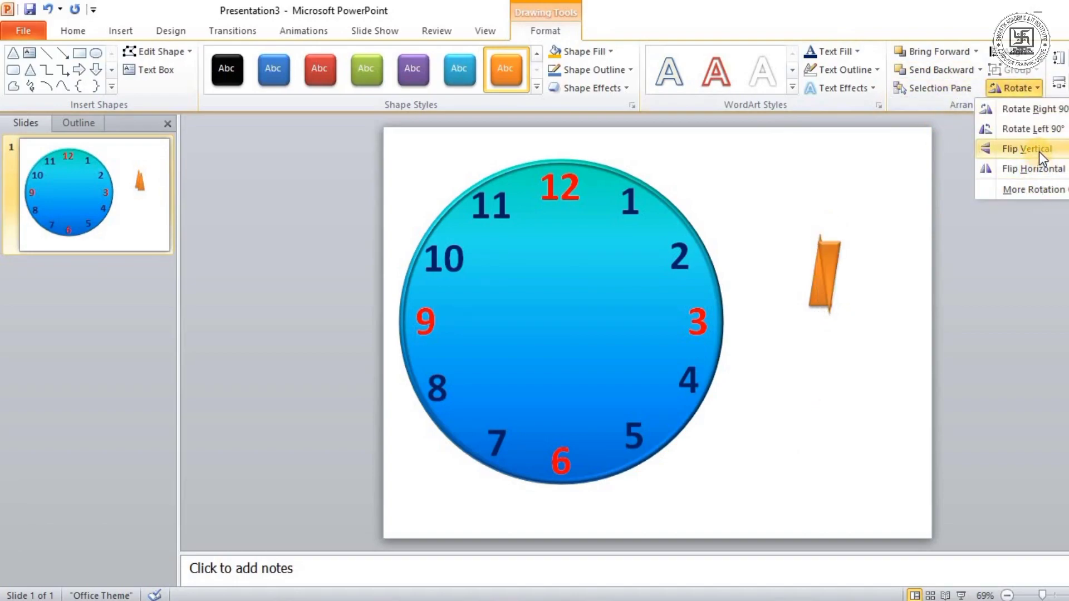
pyautogui.click(1040, 151)
pyautogui.moveTo(827, 266); pyautogui.dragTo(819, 328)
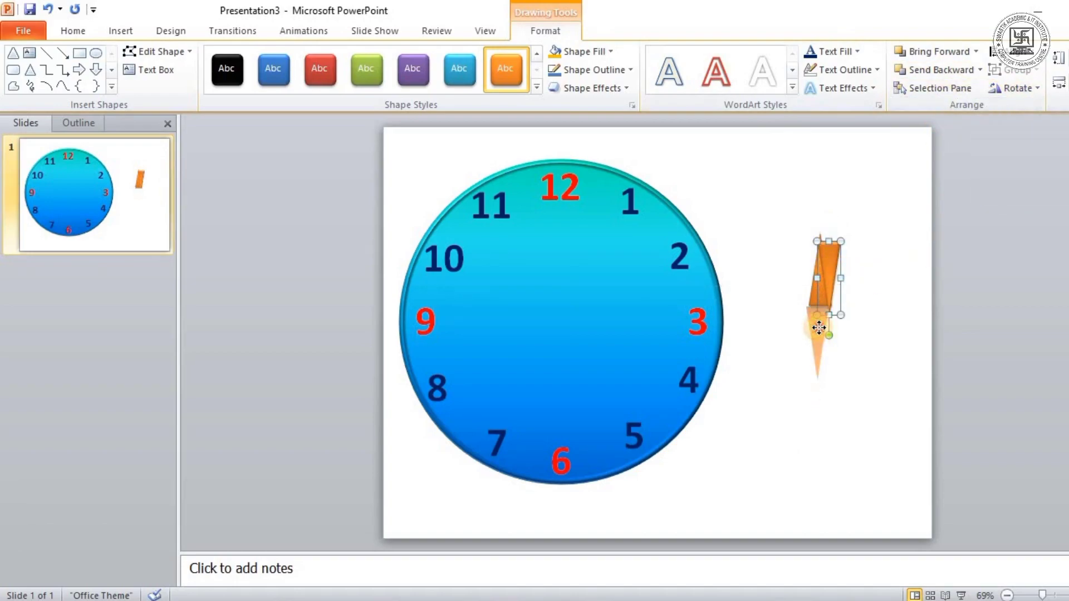
pyautogui.click(876, 289)
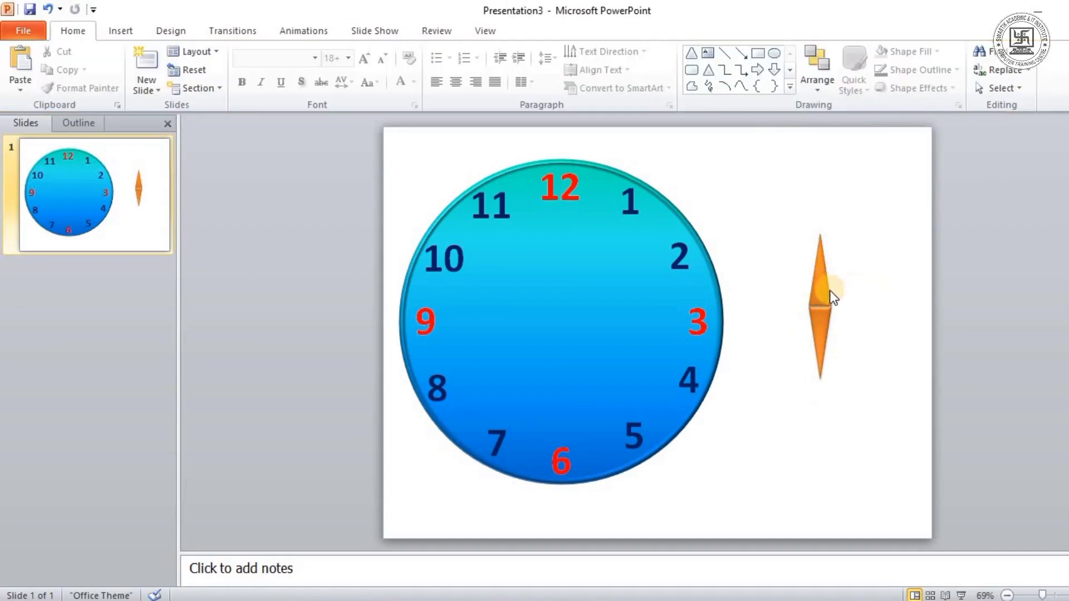
# Step: Set the lower triangle to No Fill and group it with the upper triangle
pyautogui.click(827, 295)
pyautogui.click(826, 323)
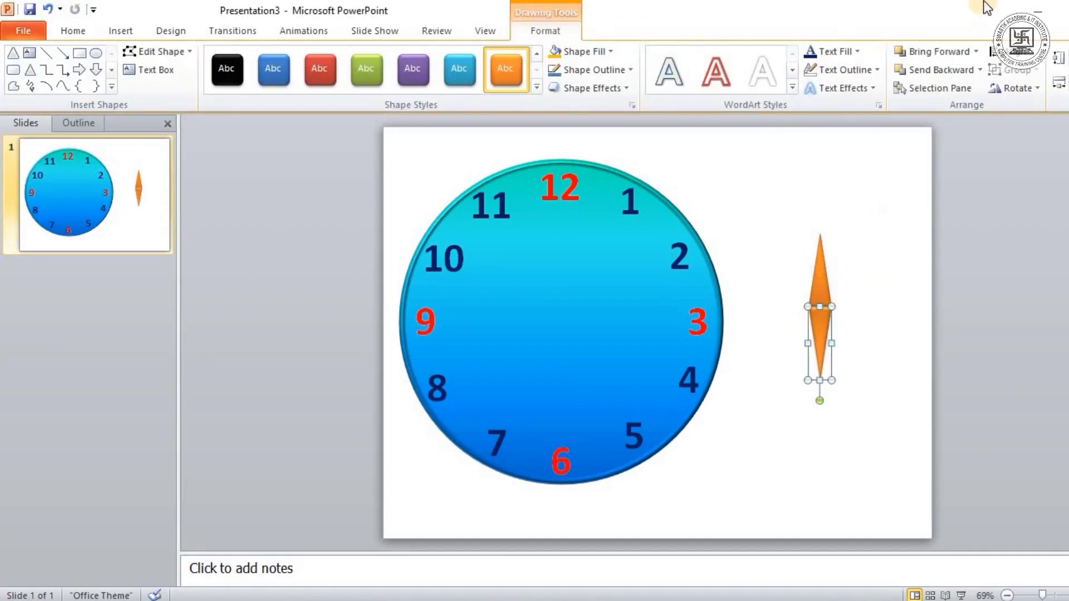
pyautogui.click(595, 54)
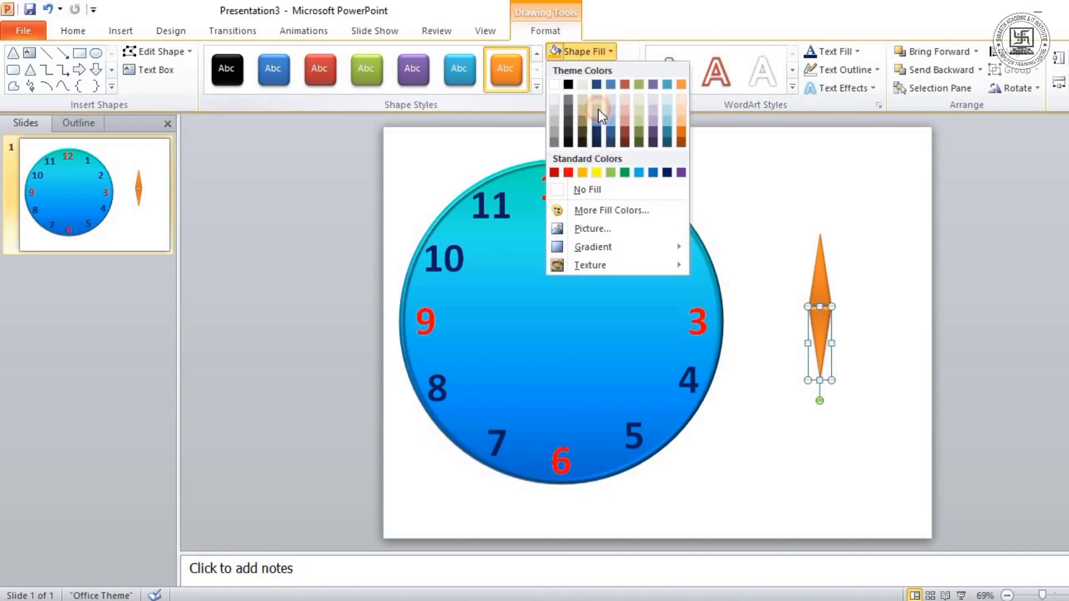
pyautogui.click(604, 192)
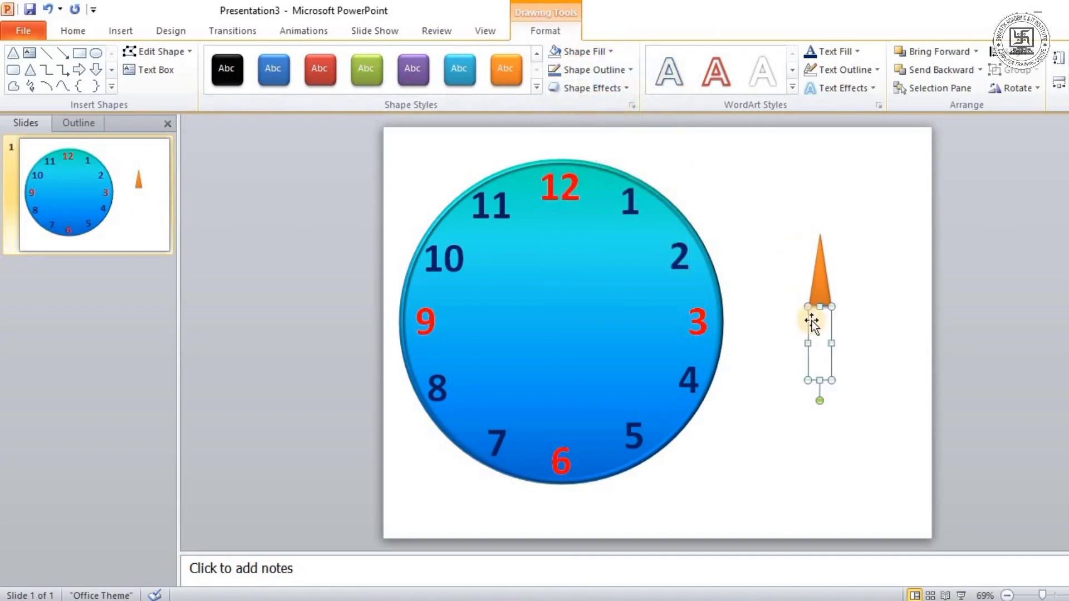
pyautogui.keyDown('shift'); pyautogui.click(817, 285); pyautogui.keyUp('shift')
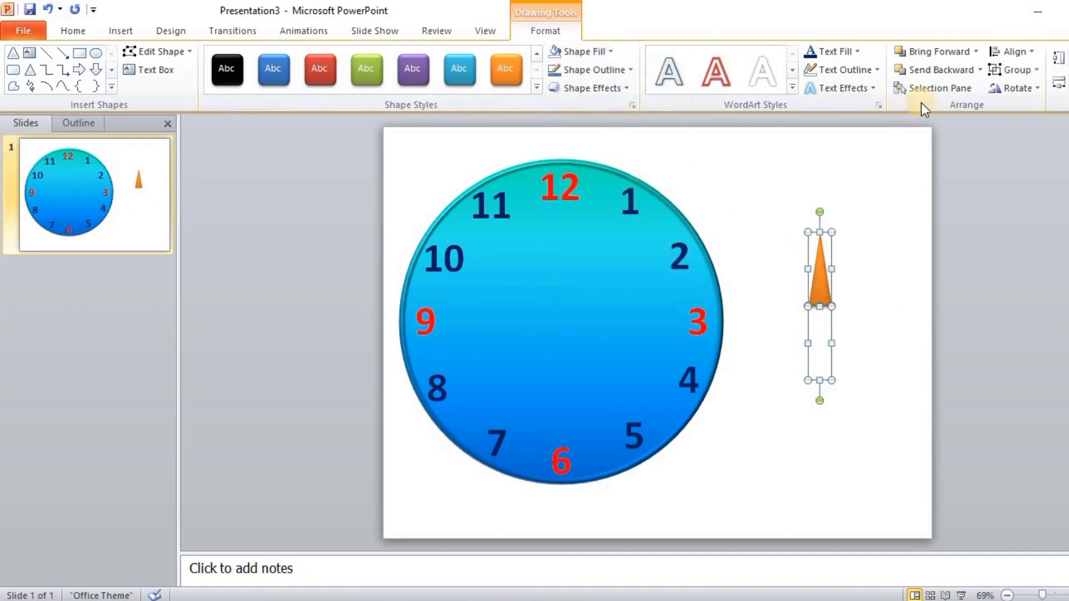
pyautogui.click(1030, 70)
pyautogui.click(1033, 91)
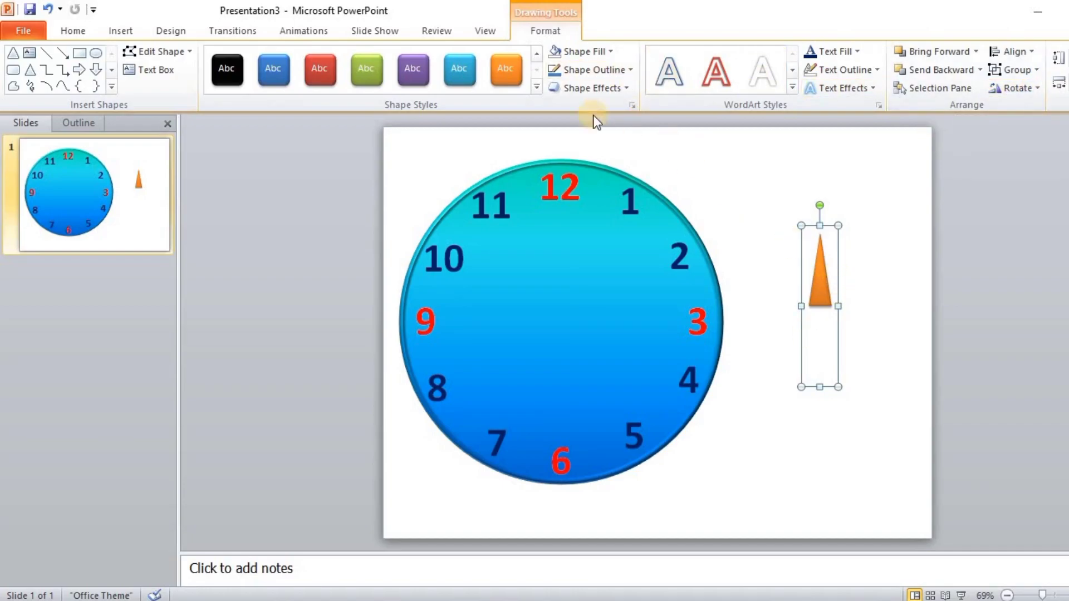
# Step: Apply the Spin emphasis effect to the grouped hand and show the Animation Pane
pyautogui.click(303, 30)
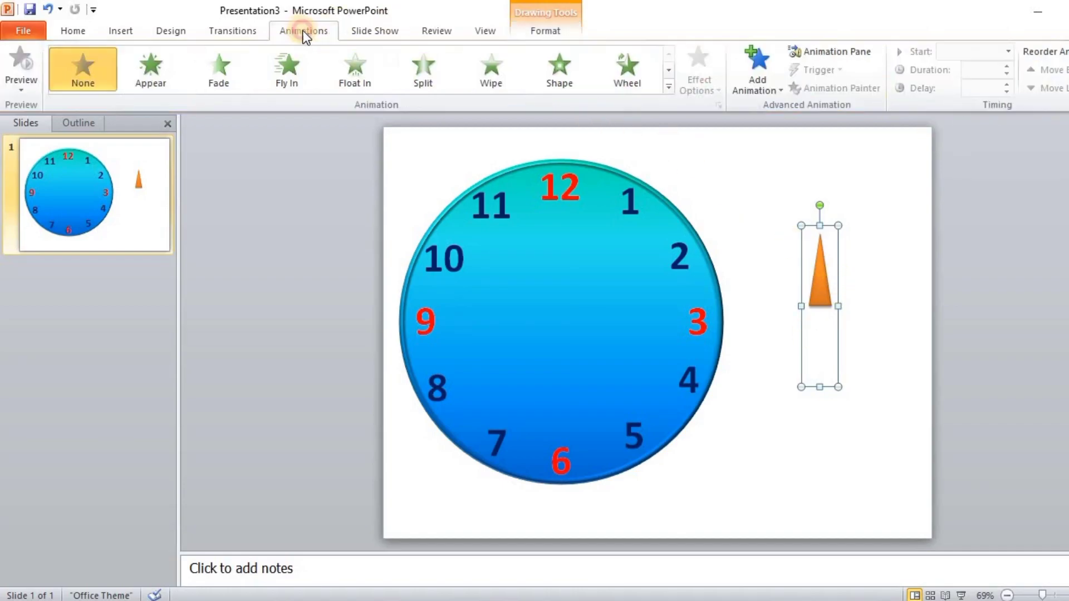
pyautogui.click(754, 71)
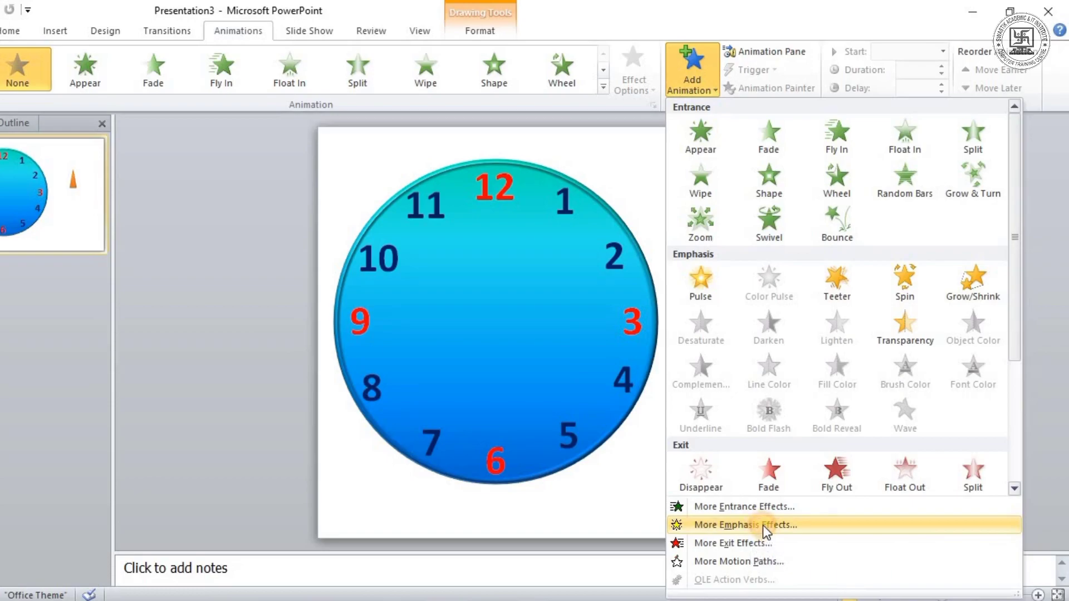
pyautogui.click(763, 526)
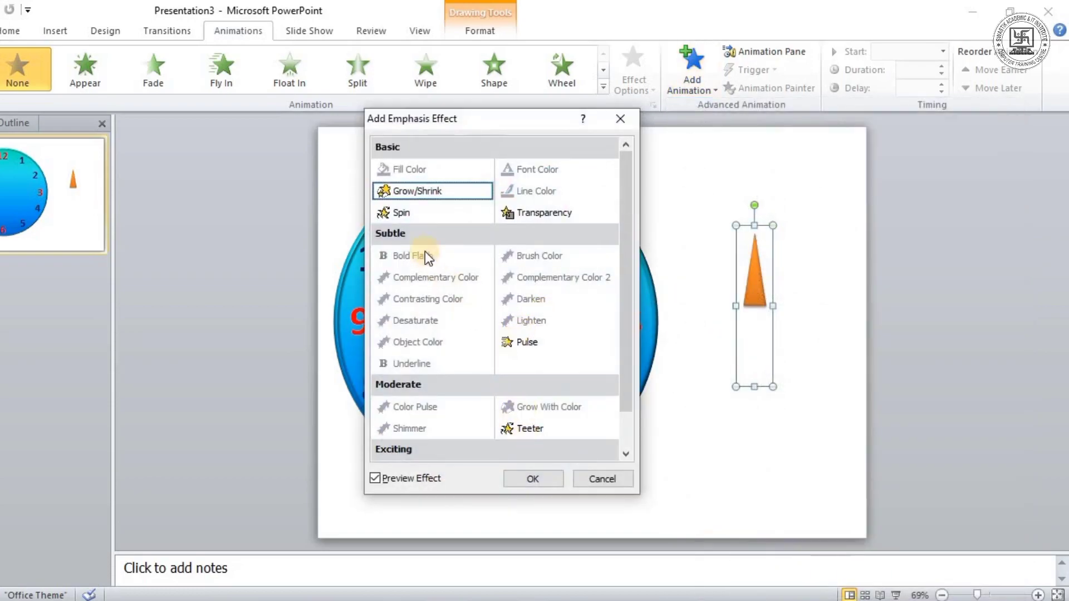
pyautogui.click(403, 209)
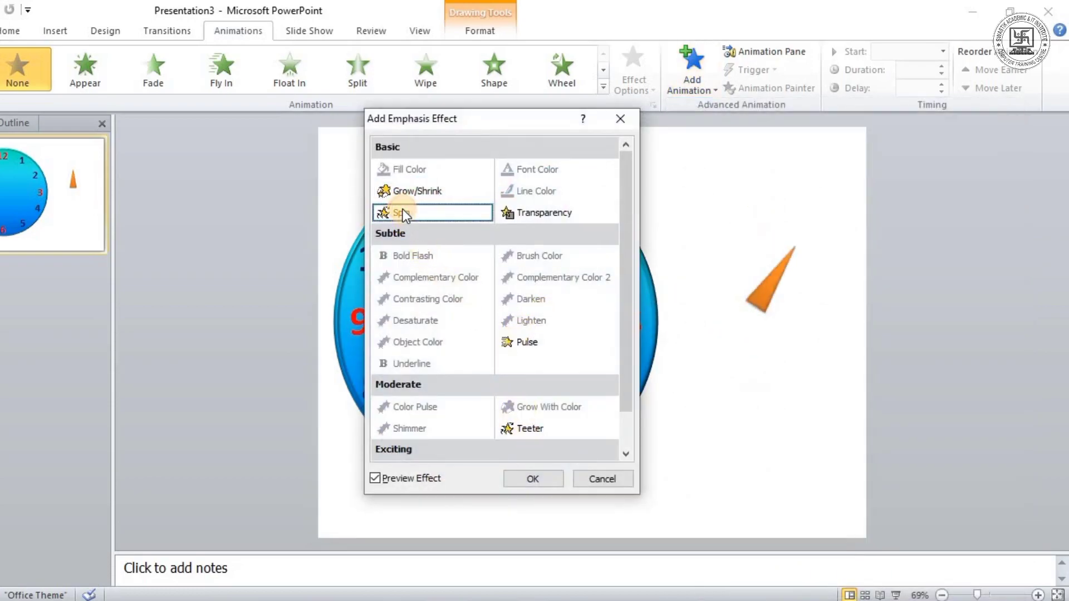
pyautogui.click(533, 480)
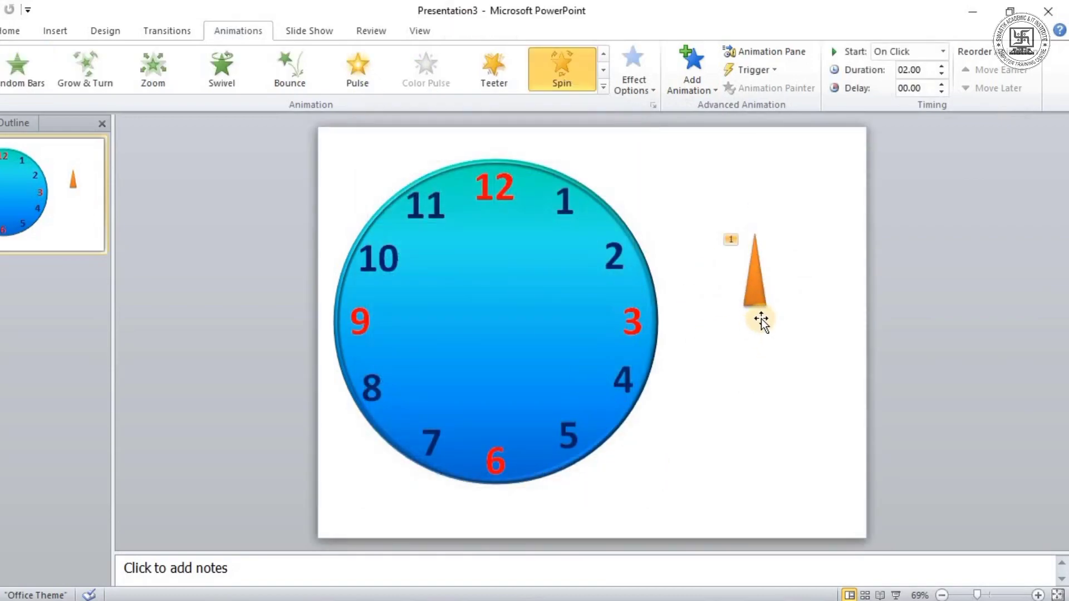
pyautogui.click(764, 50)
# Step: Set Group 19's spin to start With Previous, last 300 seconds, and repeat Until End of Slide
pyautogui.click(1048, 184)
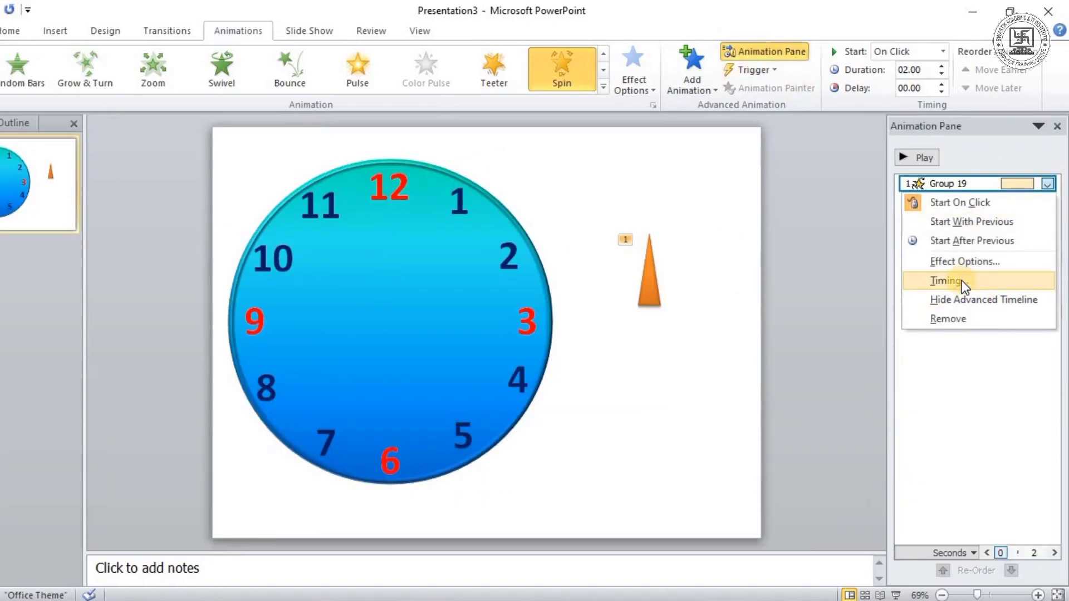
pyautogui.click(961, 281)
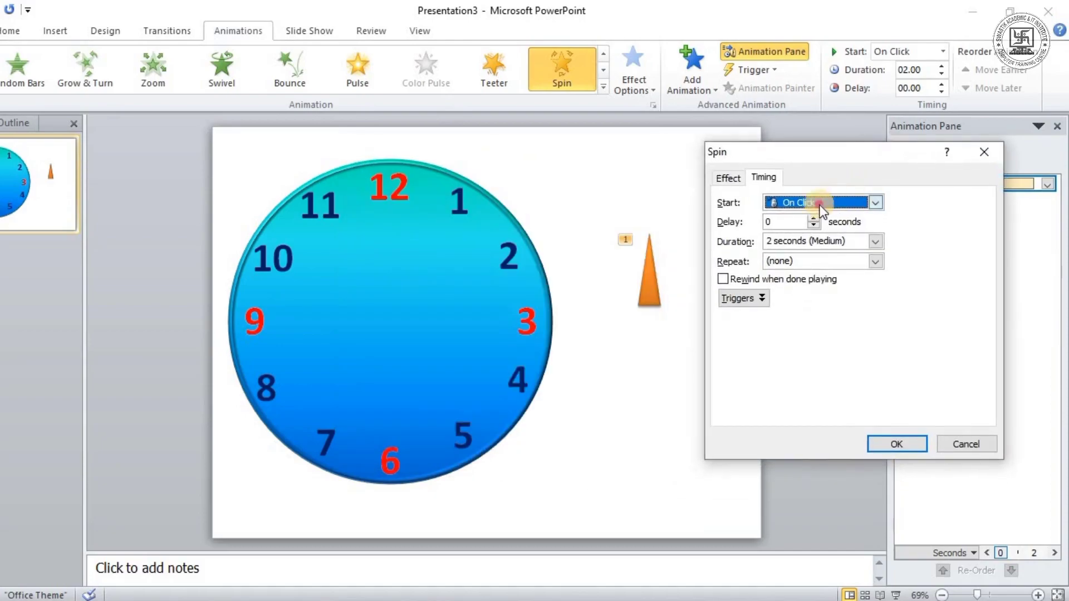
pyautogui.click(817, 203)
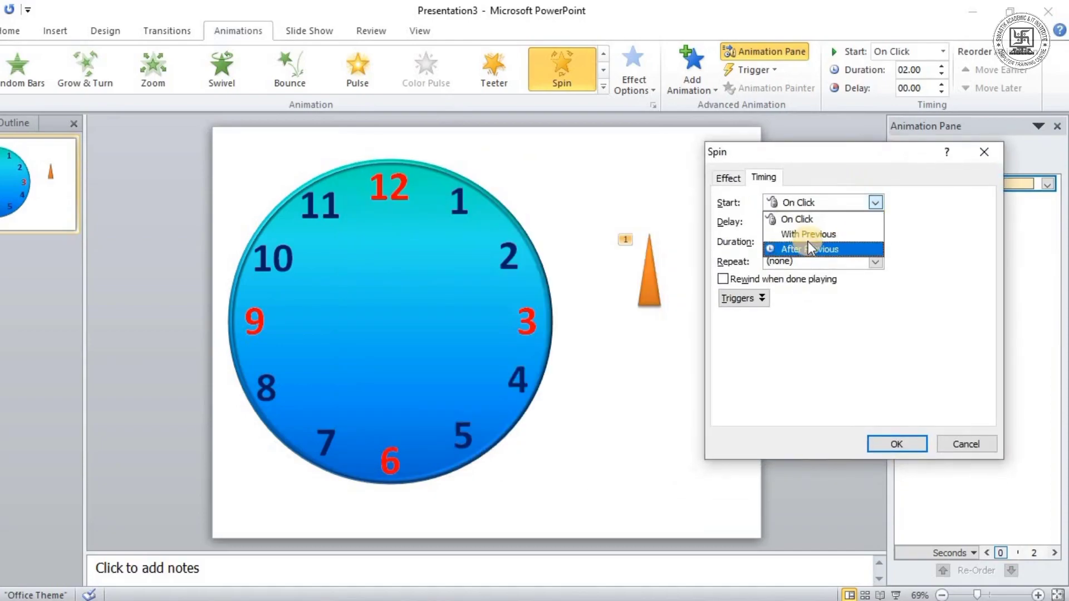
pyautogui.click(808, 234)
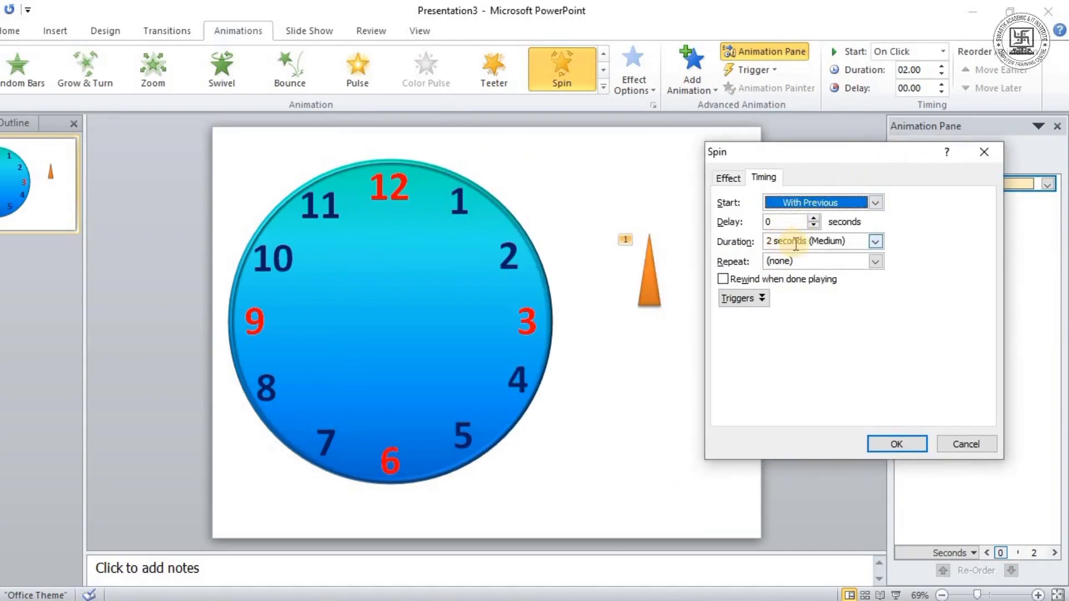
pyautogui.click(861, 241)
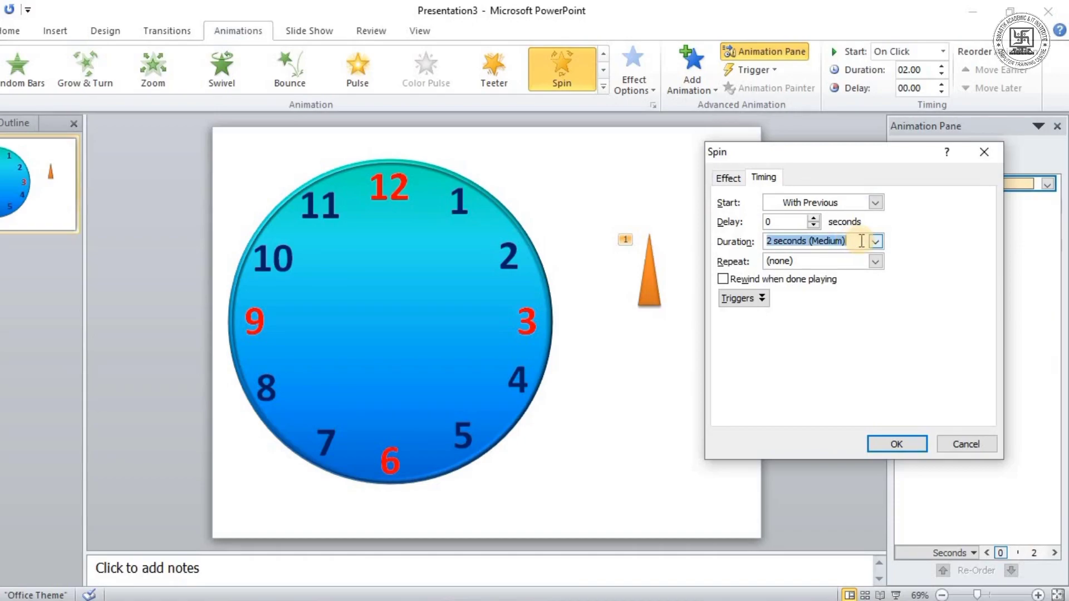
pyautogui.write('6')
pyautogui.press('BackSpace')
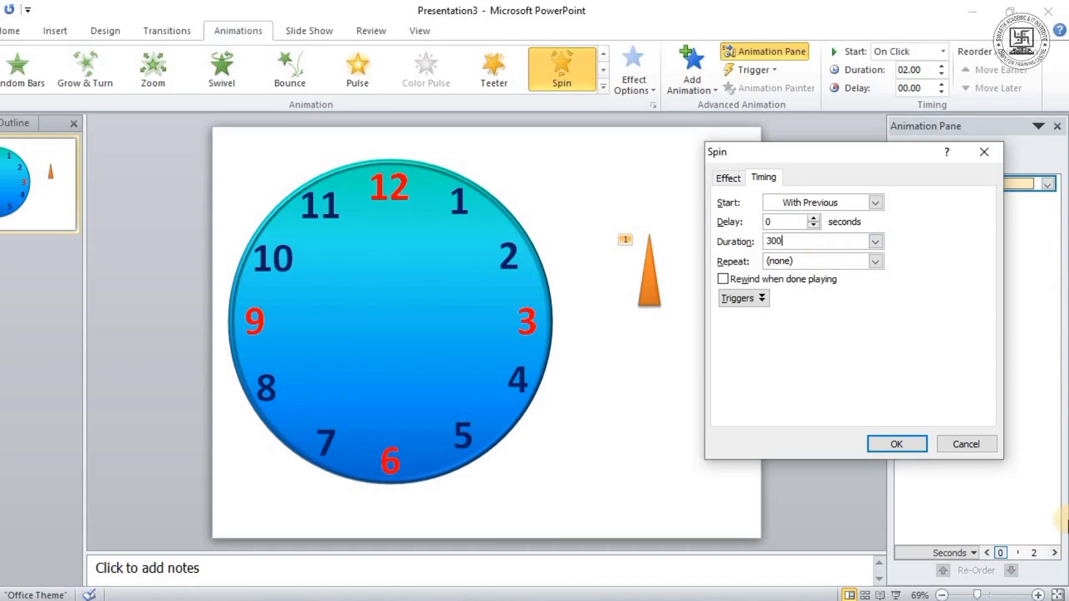
pyautogui.click(876, 261)
pyautogui.click(817, 354)
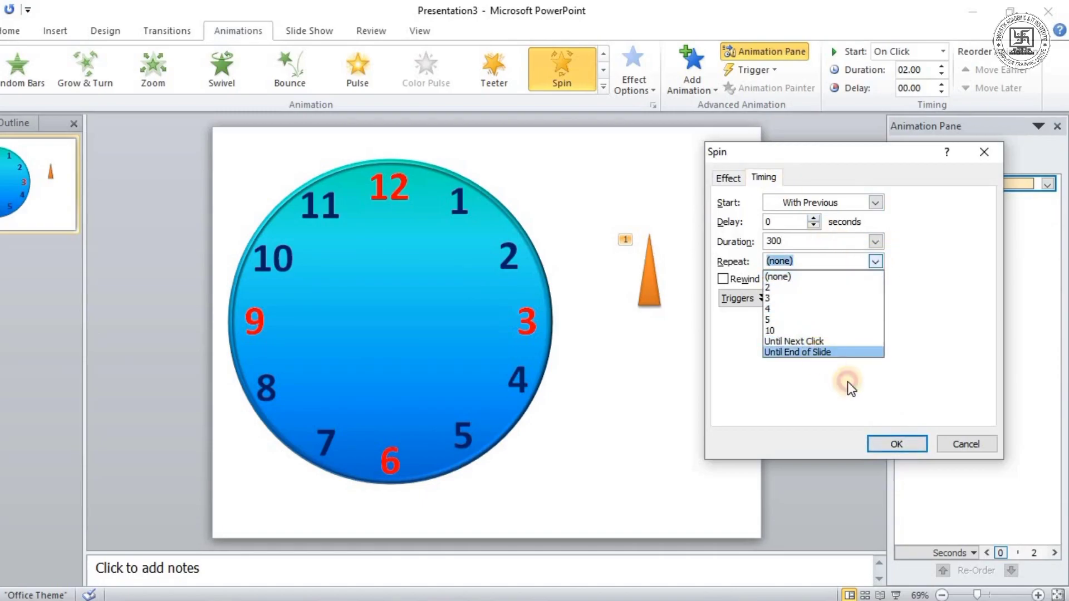
pyautogui.click(897, 444)
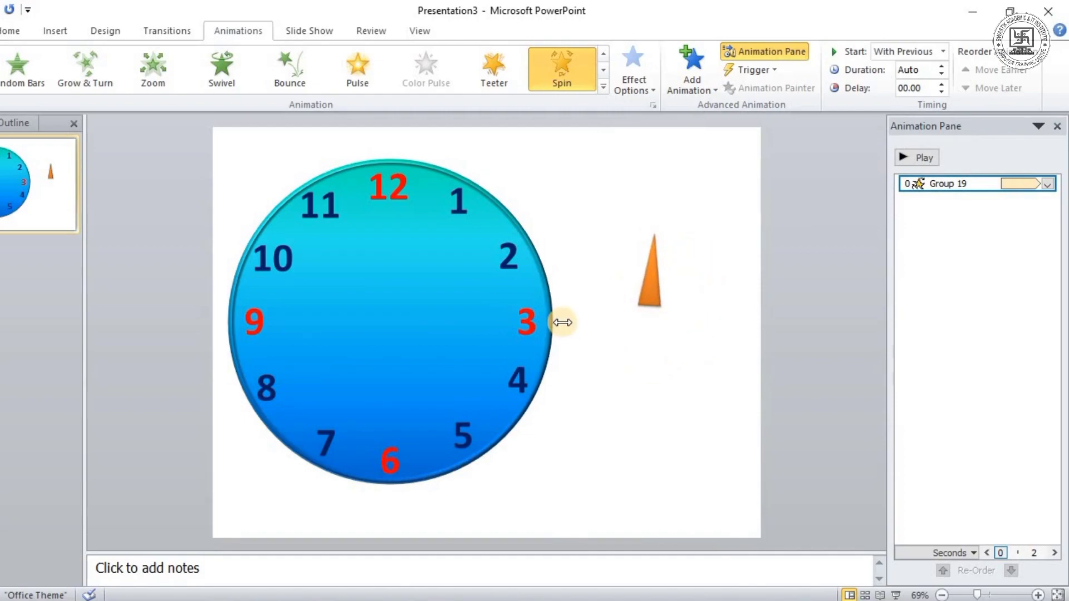
# Step: Duplicate the orange hand group, place the copy beside it, and stretch it longer
pyautogui.click(693, 288)
pyautogui.click(646, 293)
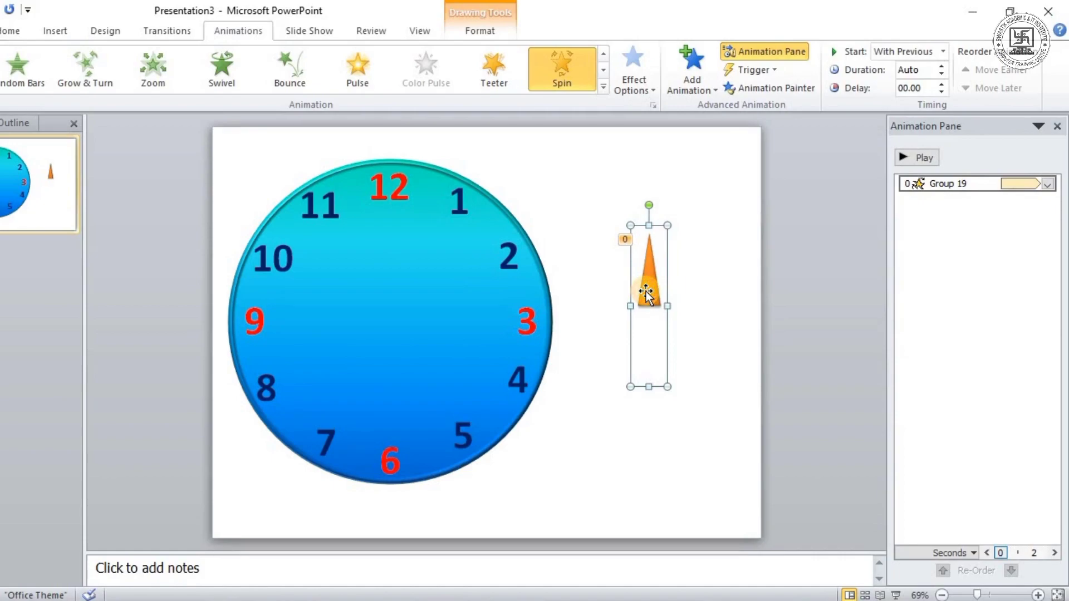
pyautogui.hotkey('ctrl', 'd')
pyautogui.moveTo(663, 290); pyautogui.dragTo(707, 267)
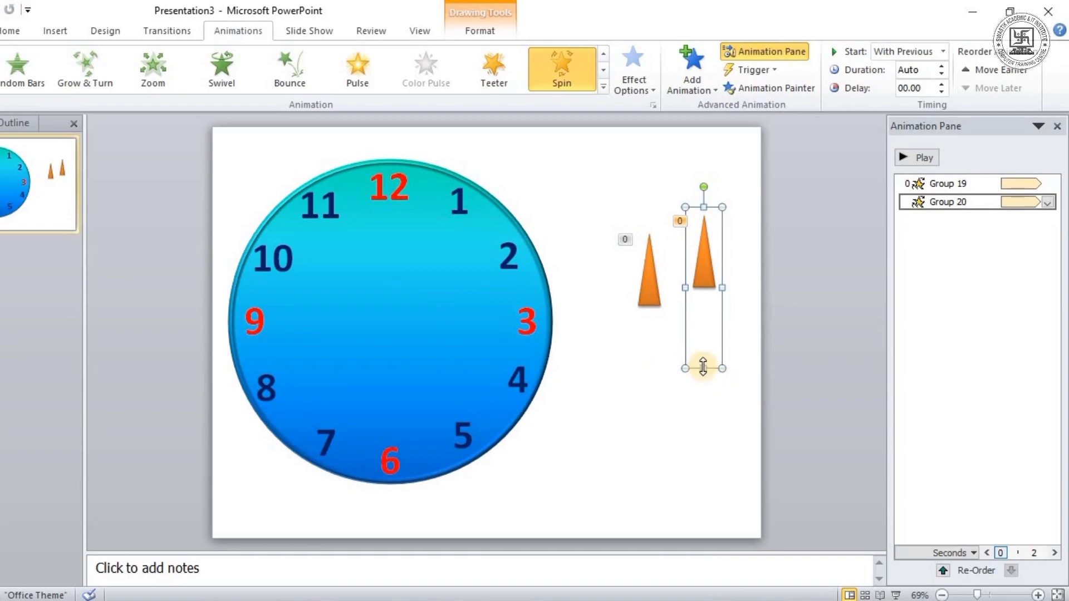
pyautogui.moveTo(703, 369); pyautogui.dragTo(703, 422)
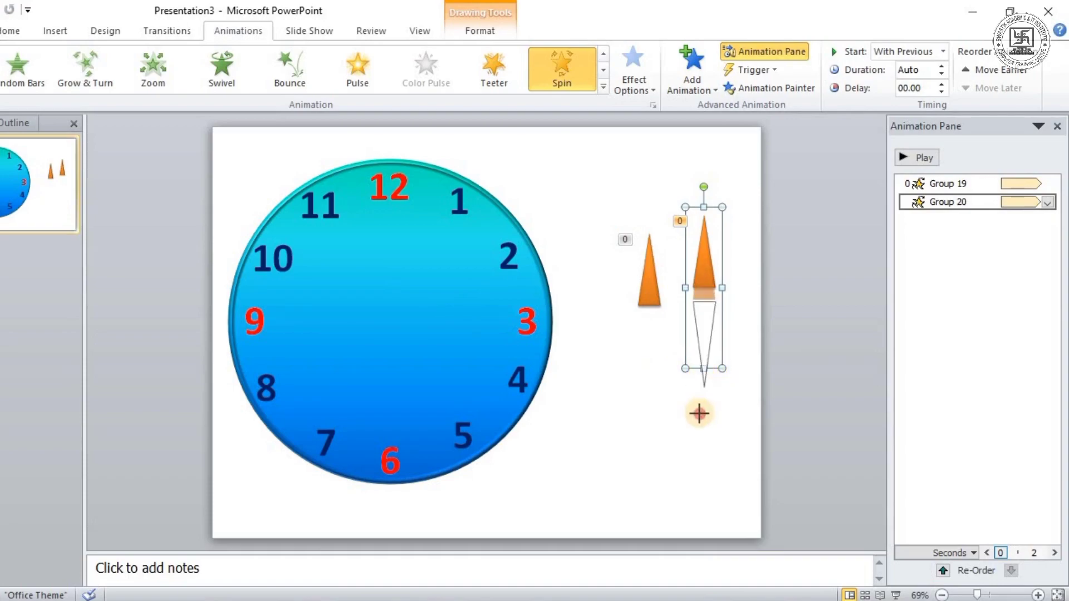
# Step: Fill the copied hand's triangle purple
pyautogui.click(704, 278)
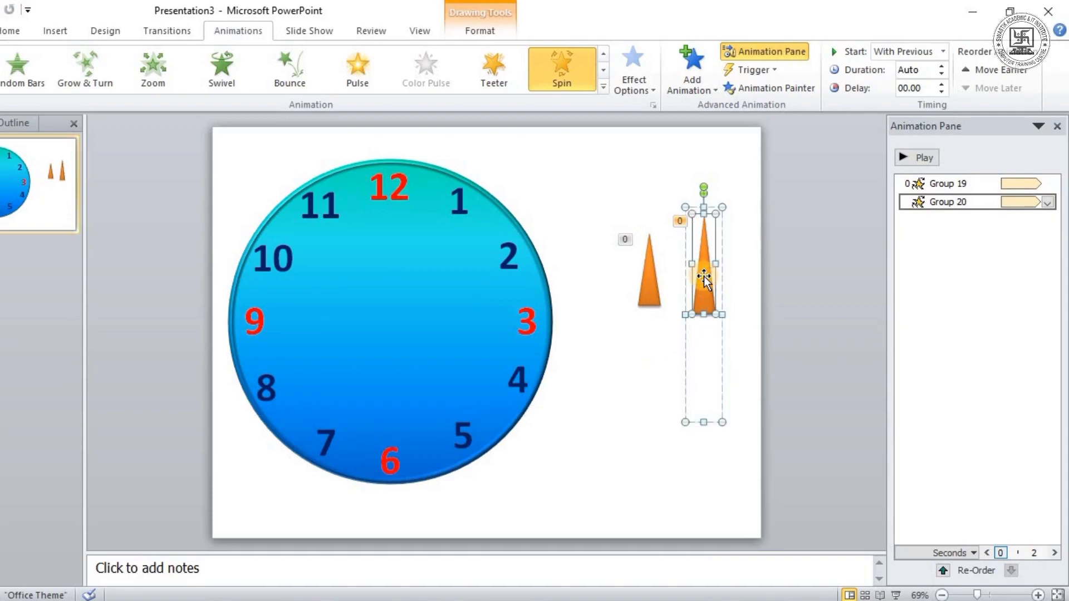
pyautogui.click(476, 30)
pyautogui.click(532, 56)
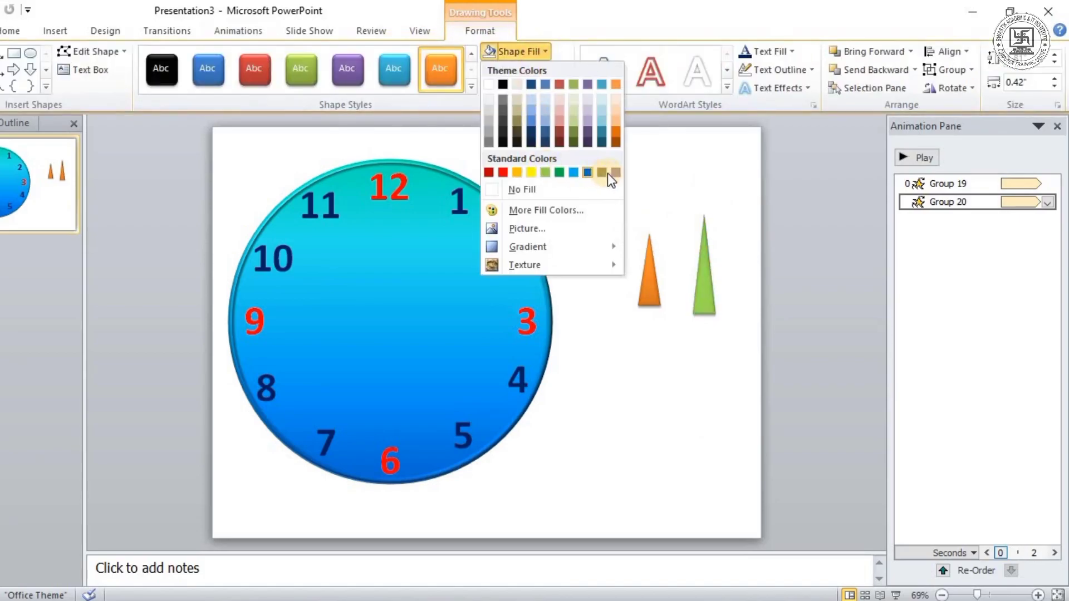
pyautogui.click(615, 172)
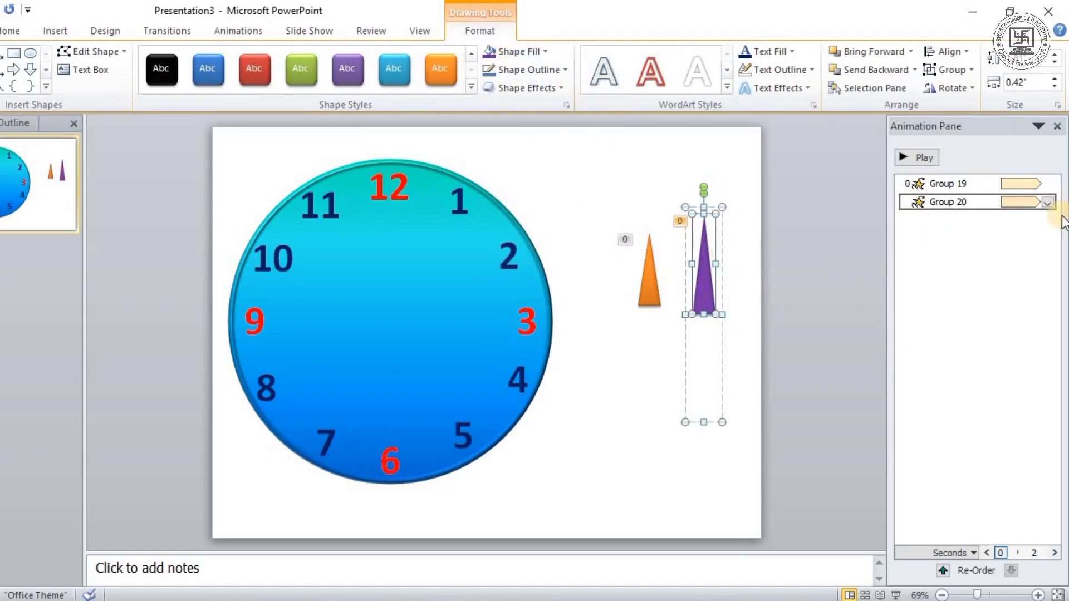
pyautogui.click(1047, 202)
# Step: Change the Group 20 spin duration to 100 seconds
pyautogui.click(988, 298)
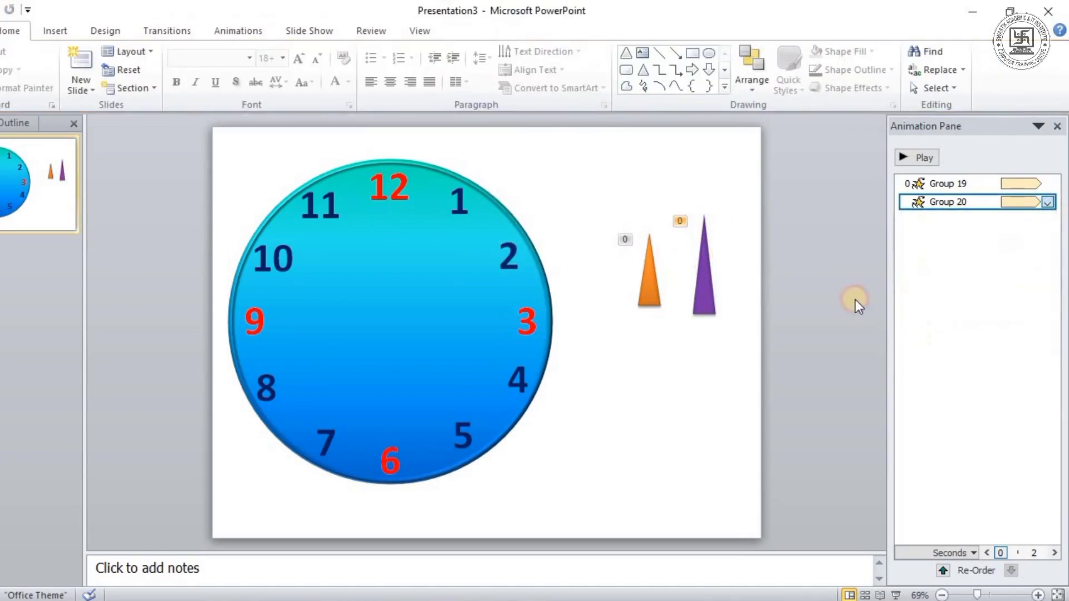
pyautogui.doubleClick(807, 240)
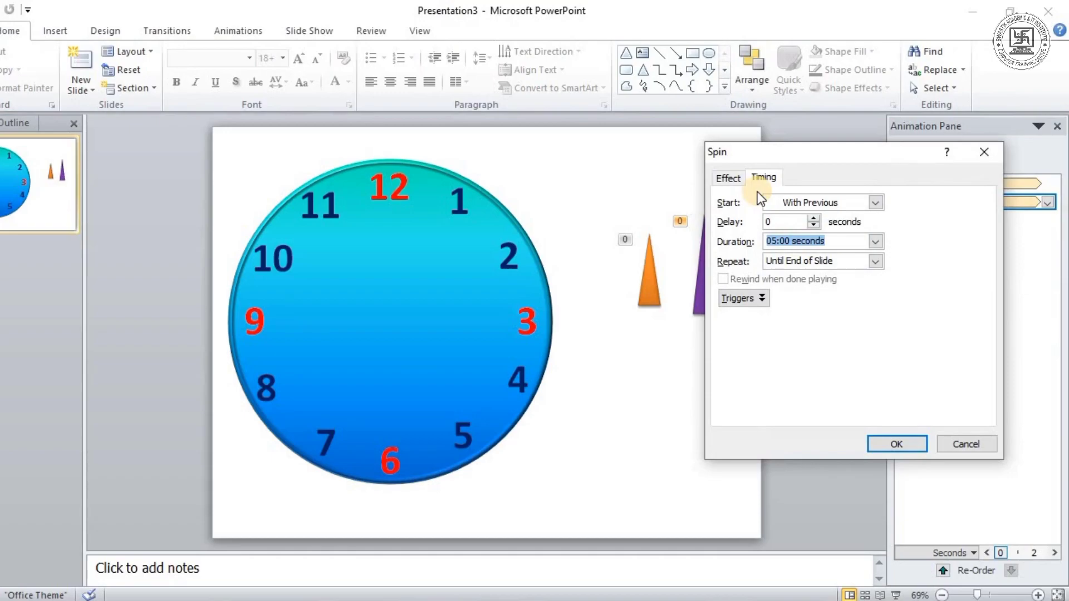
pyautogui.write('100')
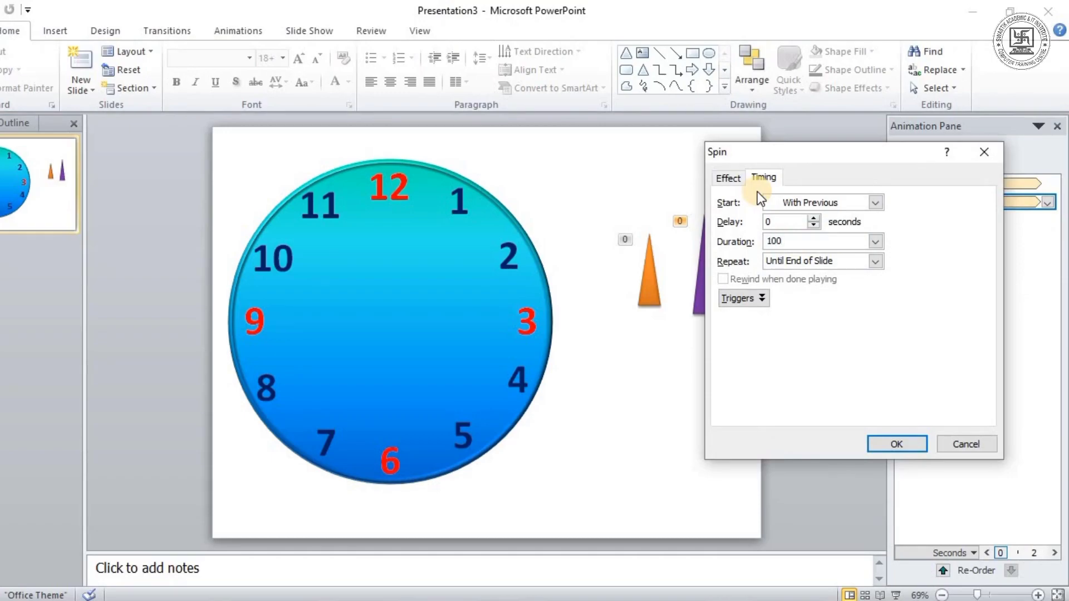
pyautogui.click(896, 444)
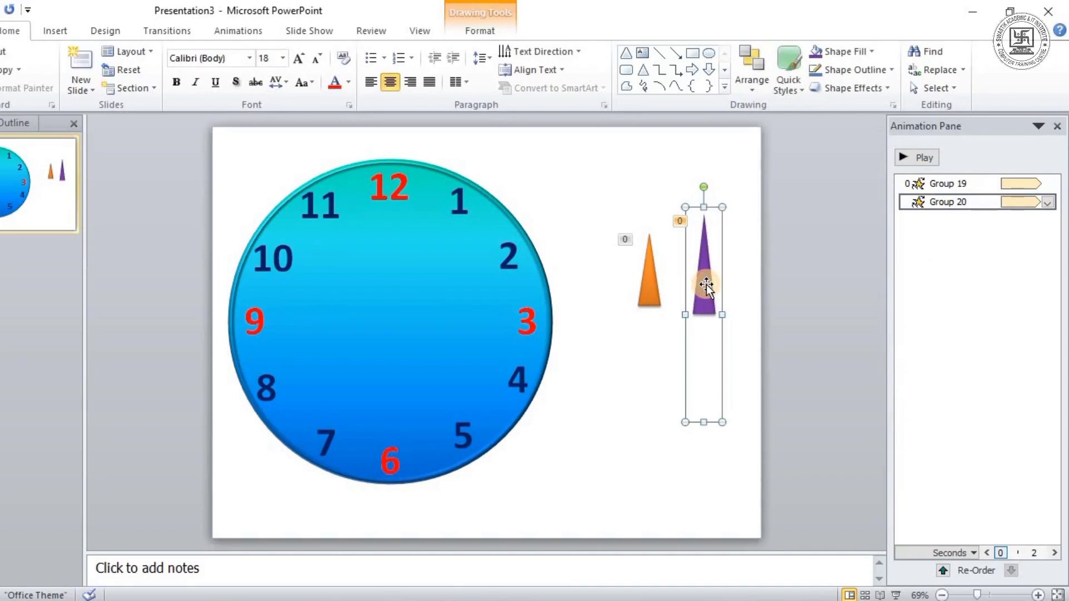
# Step: Duplicate the purple hand, move the copy to the left, and lengthen it downward
pyautogui.hotkey('ctrl', 'd')
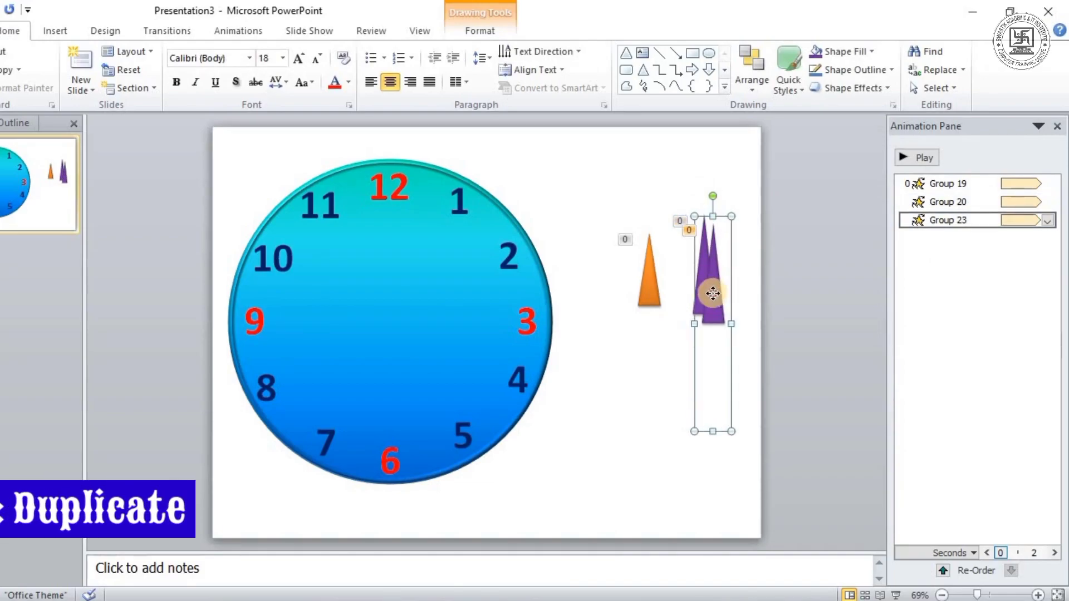
pyautogui.moveTo(707, 286)
pyautogui.mouseDown()
pyautogui.moveTo(579, 279)
pyautogui.moveTo(586, 272)
pyautogui.mouseUp()
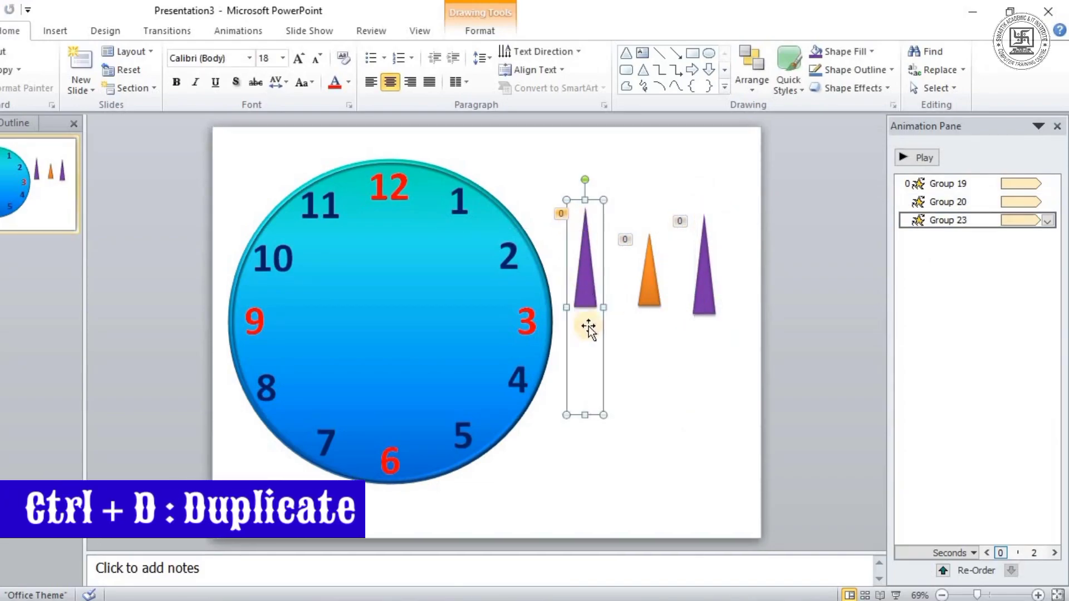
pyautogui.moveTo(584, 415); pyautogui.dragTo(585, 478)
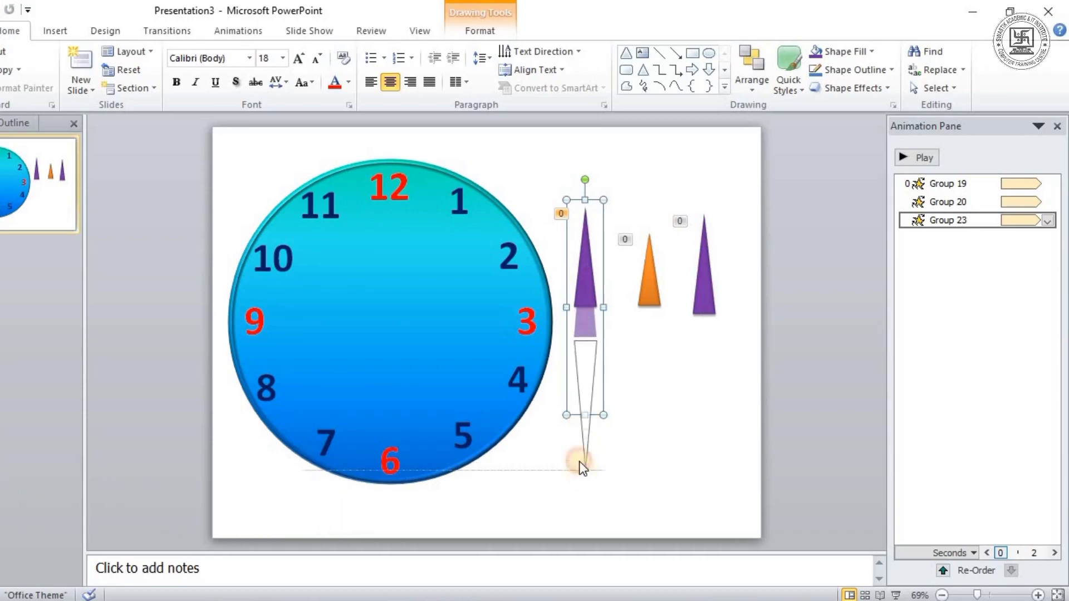
# Step: Fill the new hand's triangle green
pyautogui.click(587, 293)
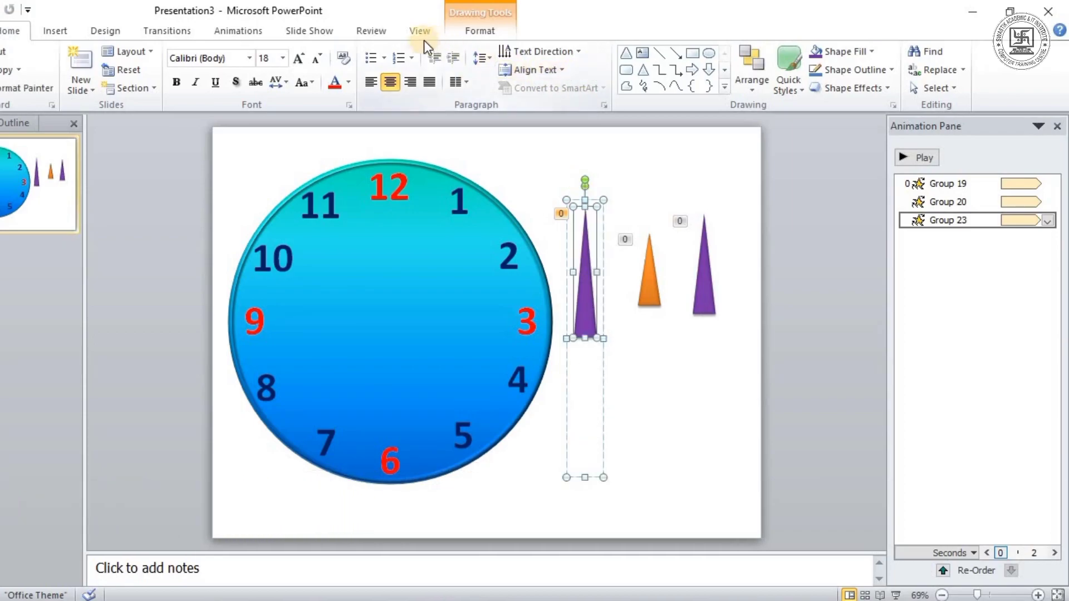
pyautogui.click(489, 32)
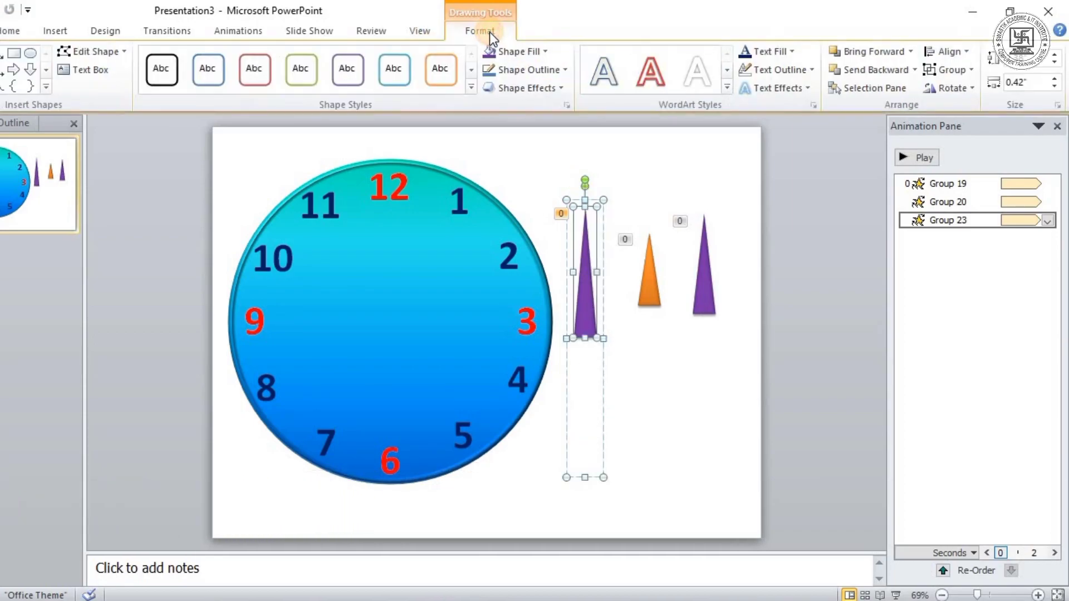
pyautogui.click(527, 50)
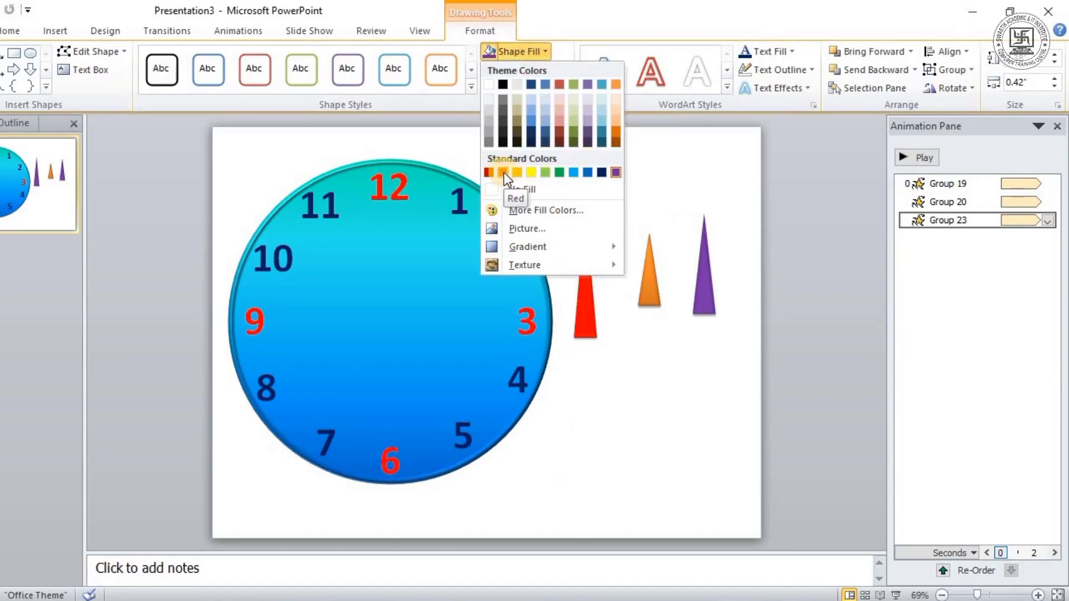
pyautogui.click(561, 173)
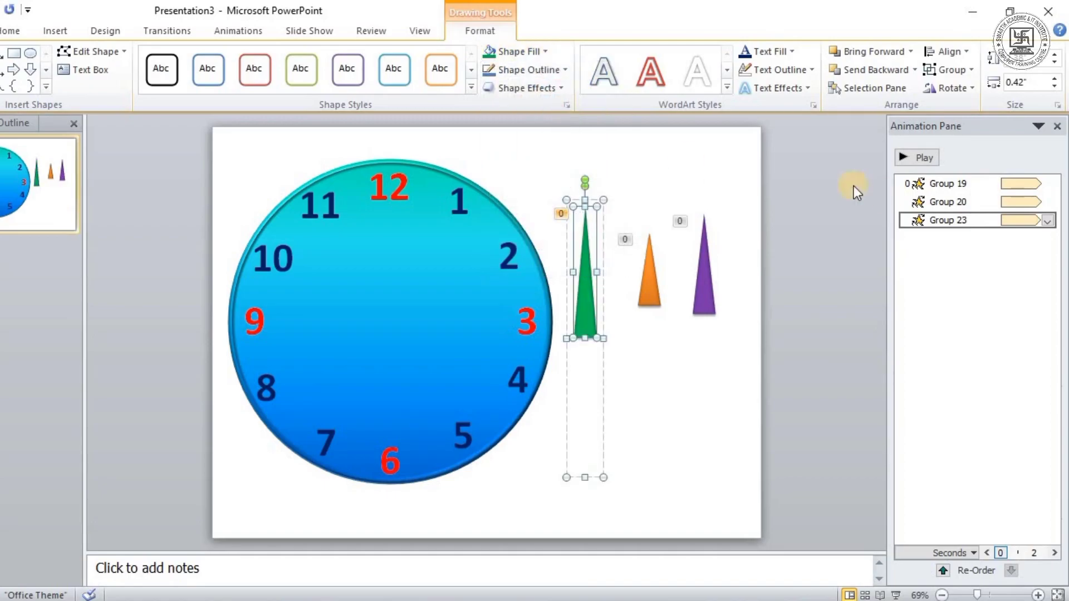
pyautogui.click(1047, 221)
pyautogui.click(964, 323)
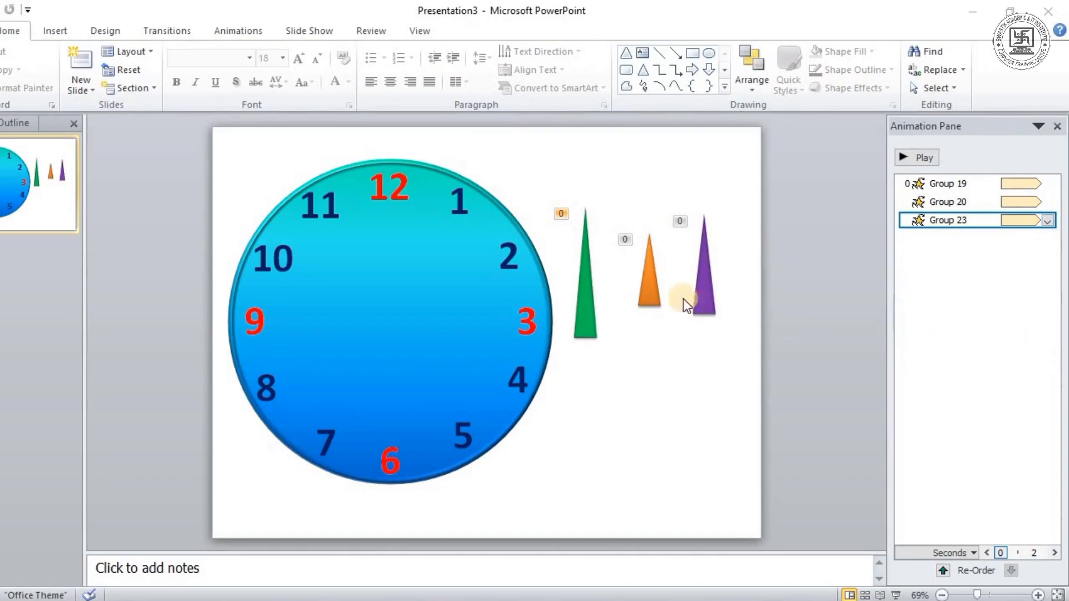
# Step: Give the Group 23 spin a 30-second duration and confirm the timing settings
pyautogui.click(835, 244)
pyautogui.write('30')
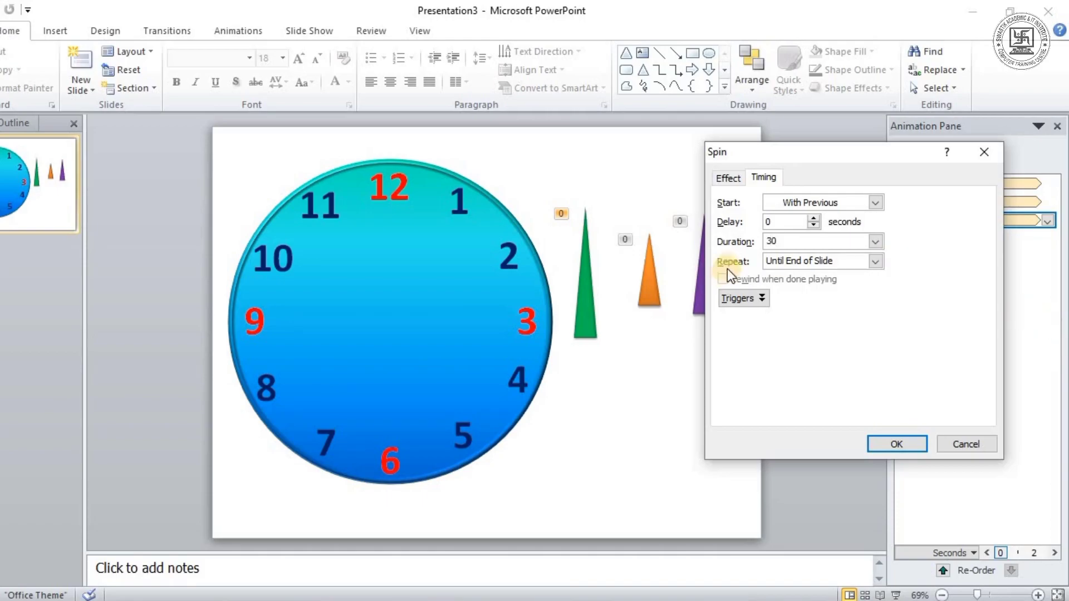
pyautogui.click(797, 236)
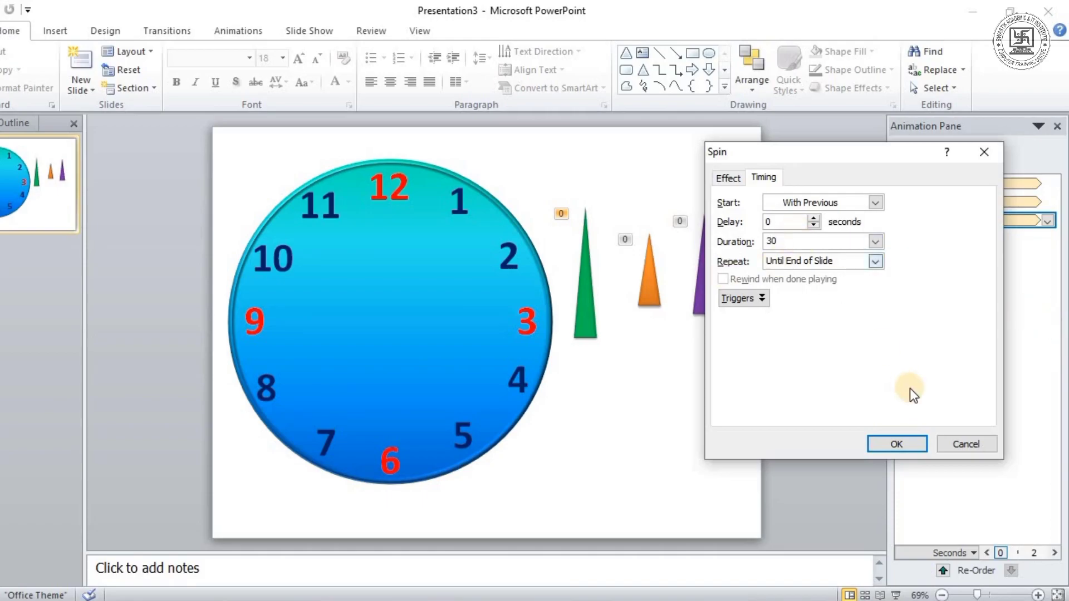
pyautogui.click(907, 443)
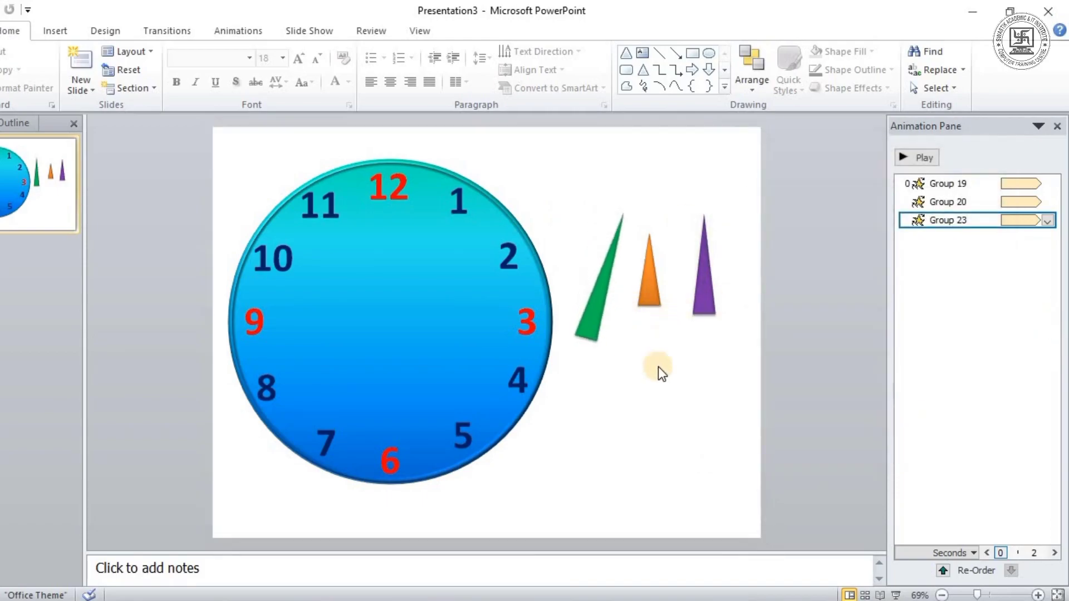
pyautogui.click(53, 31)
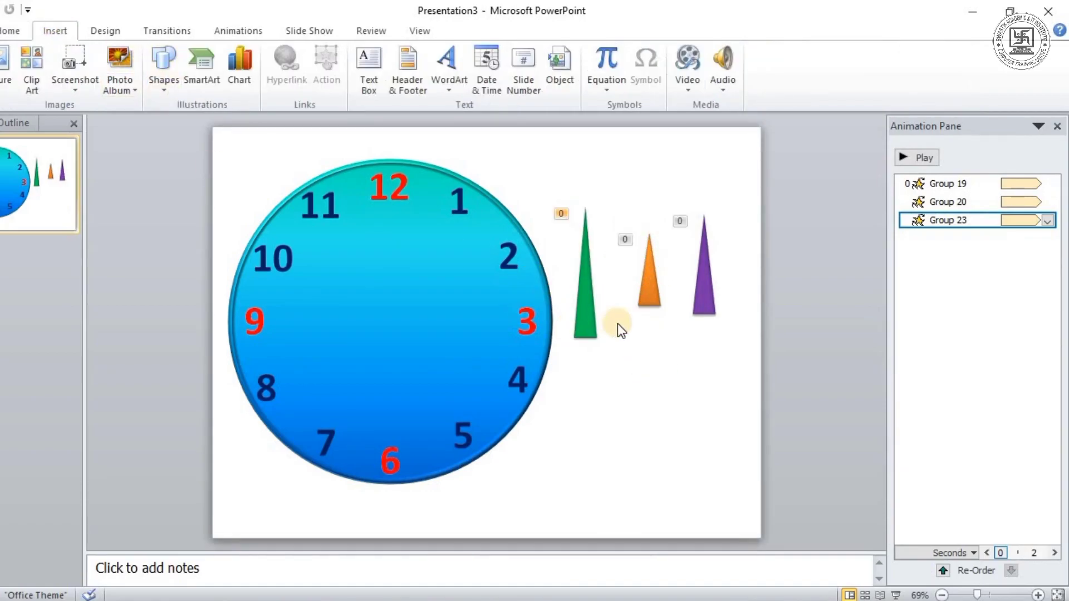
# Step: Draw a small oval below the hands and give it a green glossy shape style
pyautogui.click(164, 61)
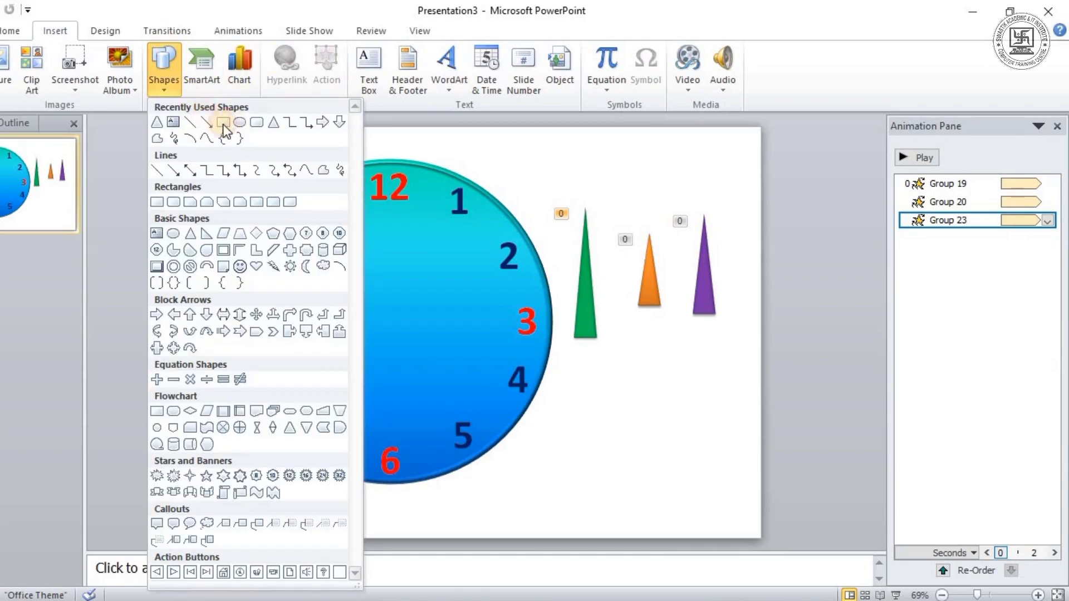
pyautogui.click(241, 123)
pyautogui.moveTo(626, 396); pyautogui.dragTo(635, 407)
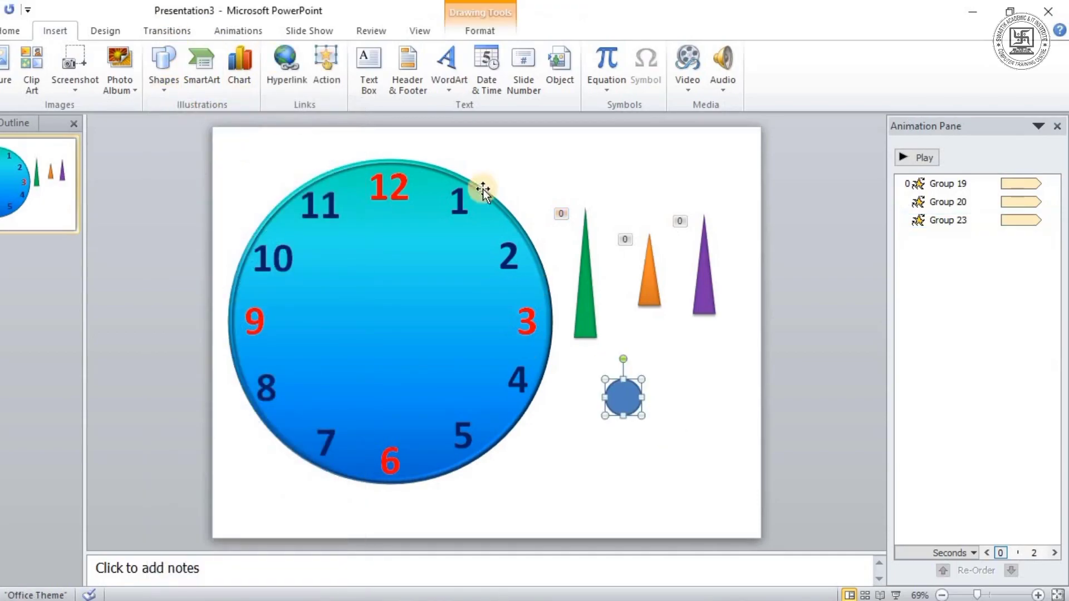
pyautogui.click(479, 25)
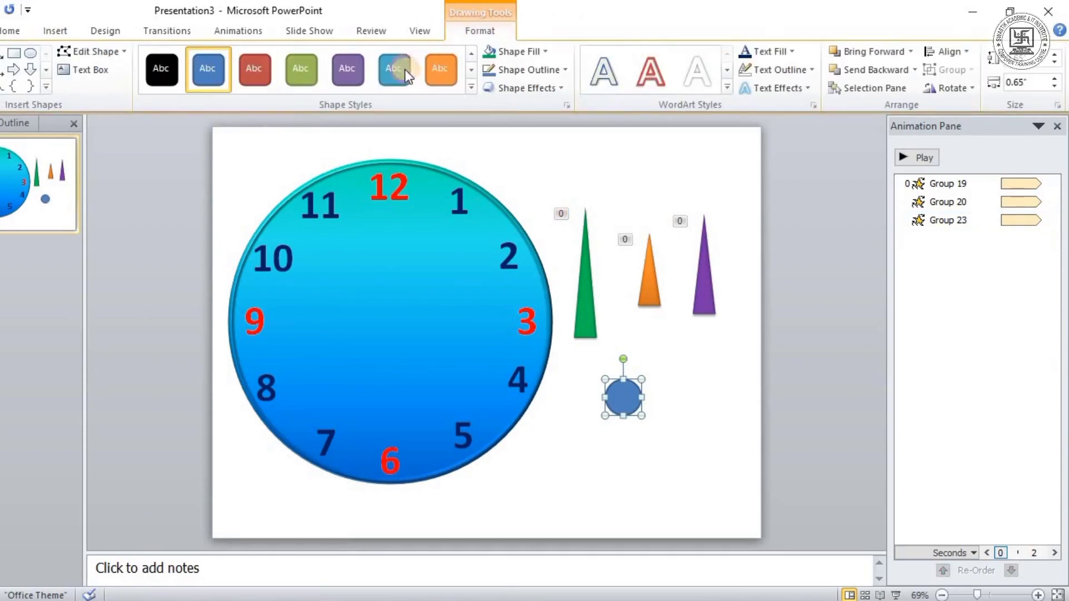
pyautogui.click(471, 87)
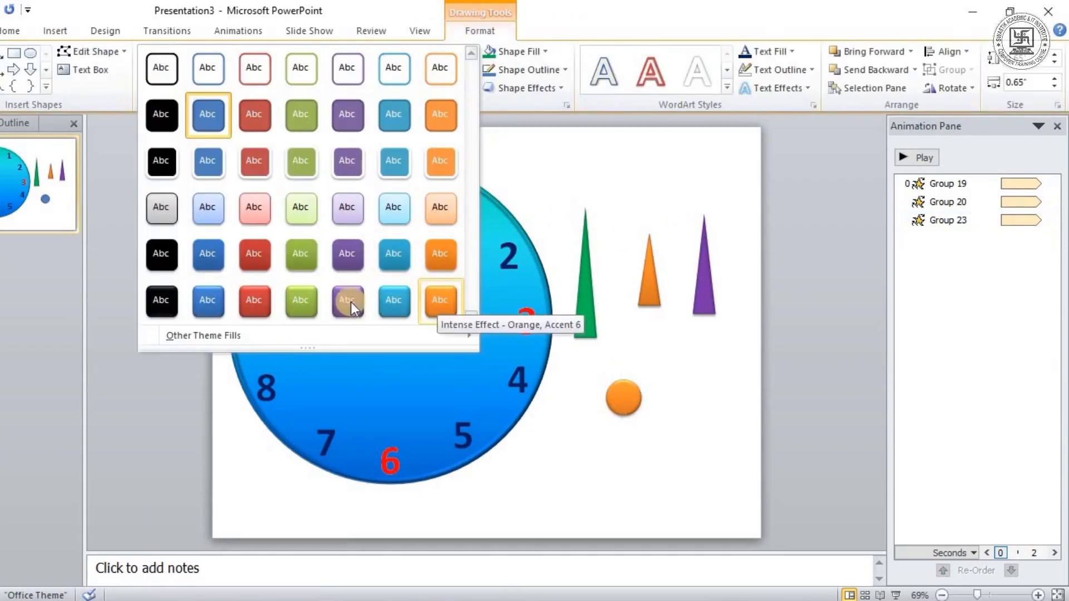
pyautogui.click(306, 300)
# Step: Restyle the pivot circle with a blue glossy shape style
pyautogui.hotkey('ctrl', 'a')
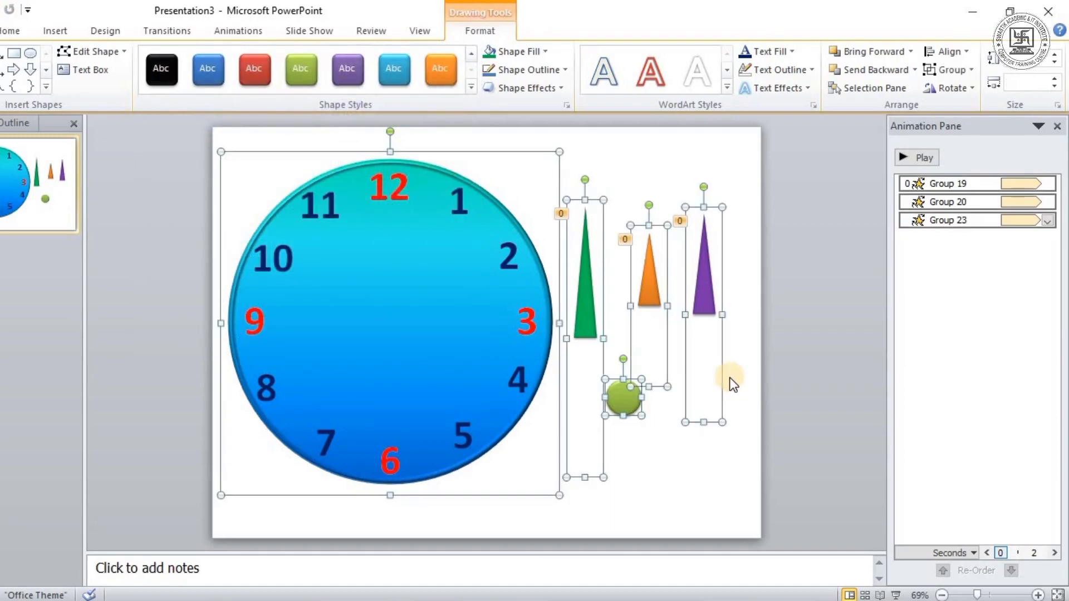
pyautogui.click(647, 453)
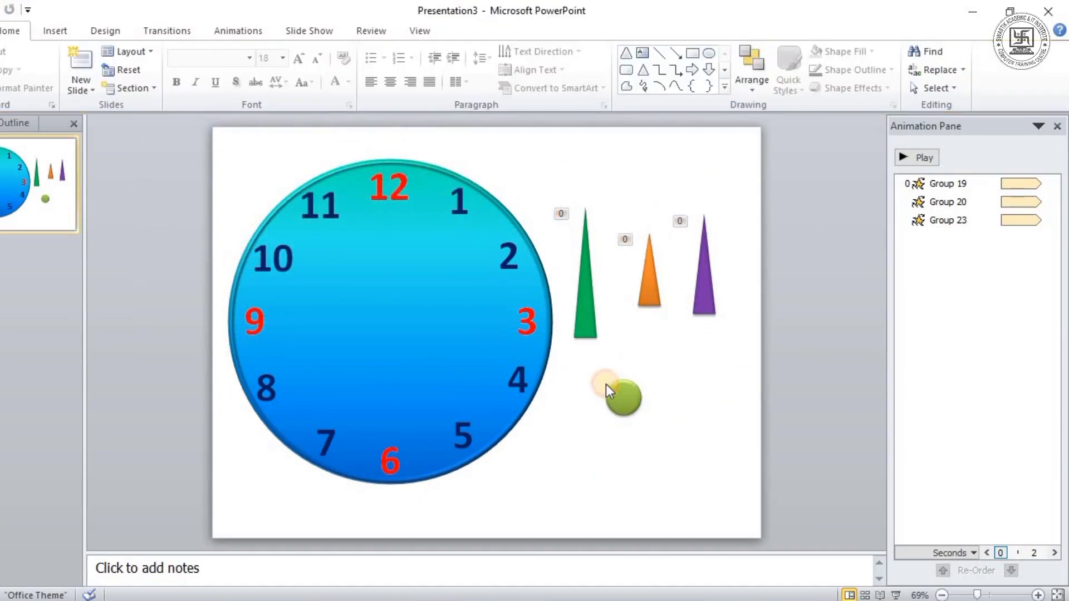
pyautogui.click(612, 393)
pyautogui.click(477, 29)
pyautogui.click(388, 72)
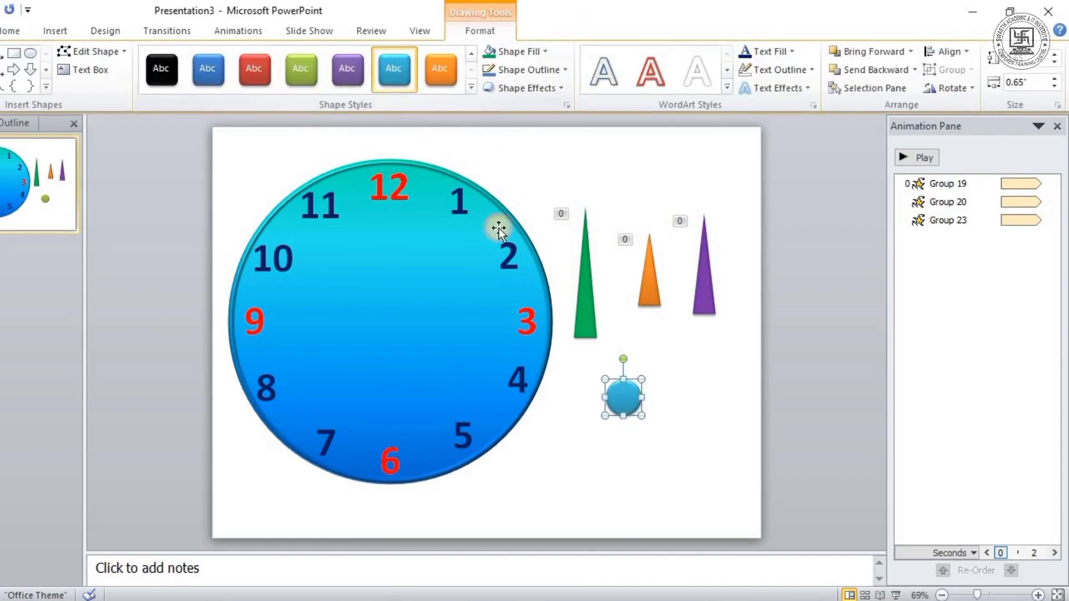
pyautogui.click(700, 439)
# Step: Align all the slide objects to center and middle on the clock face
pyautogui.hotkey('ctrl', 'a')
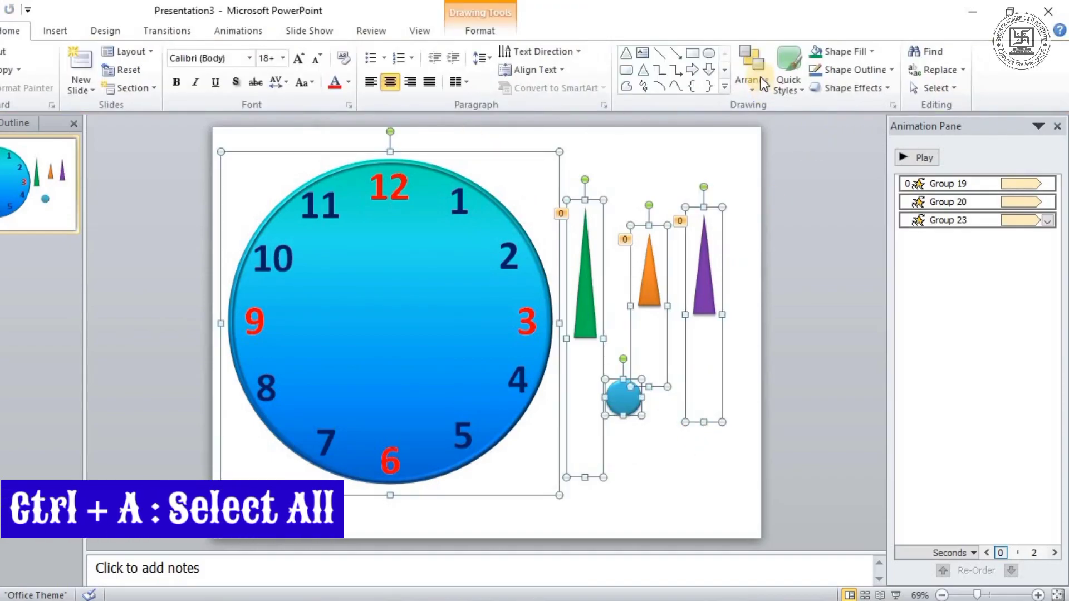
pyautogui.click(484, 31)
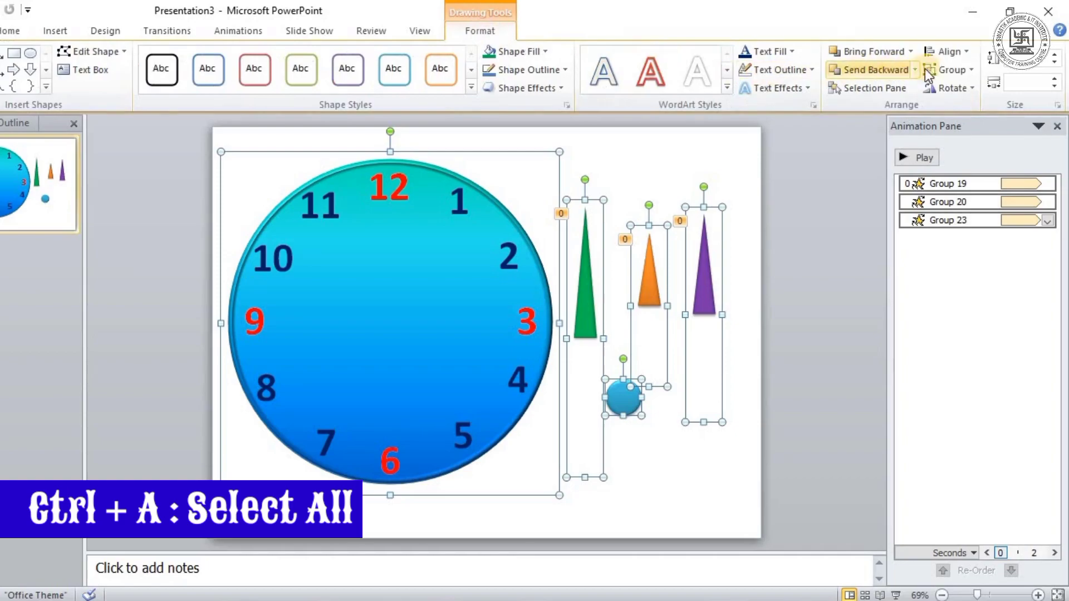
pyautogui.click(953, 46)
pyautogui.click(969, 89)
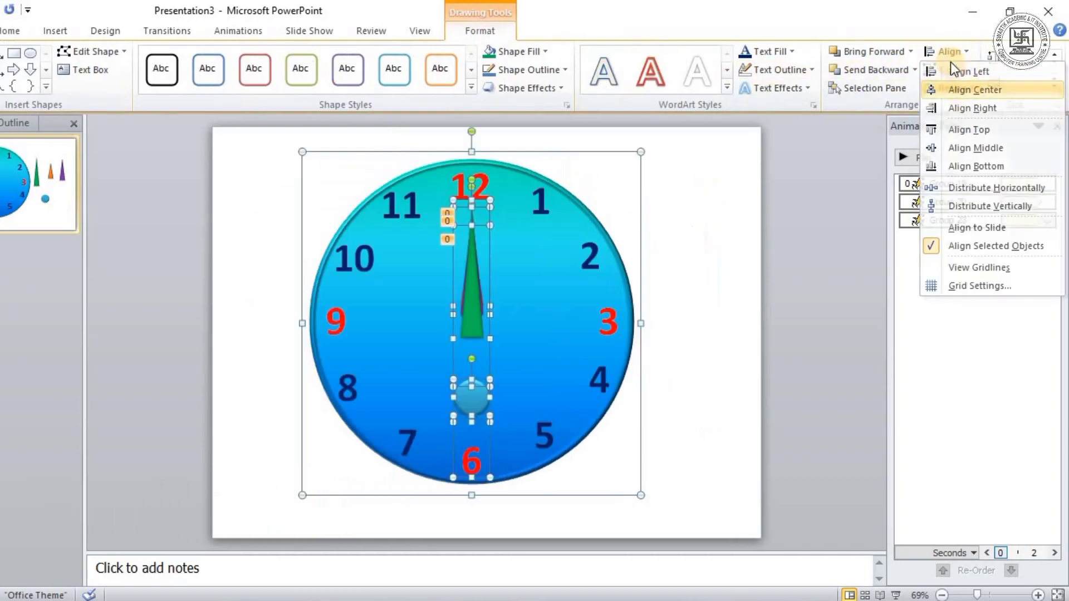
pyautogui.click(949, 51)
pyautogui.click(978, 143)
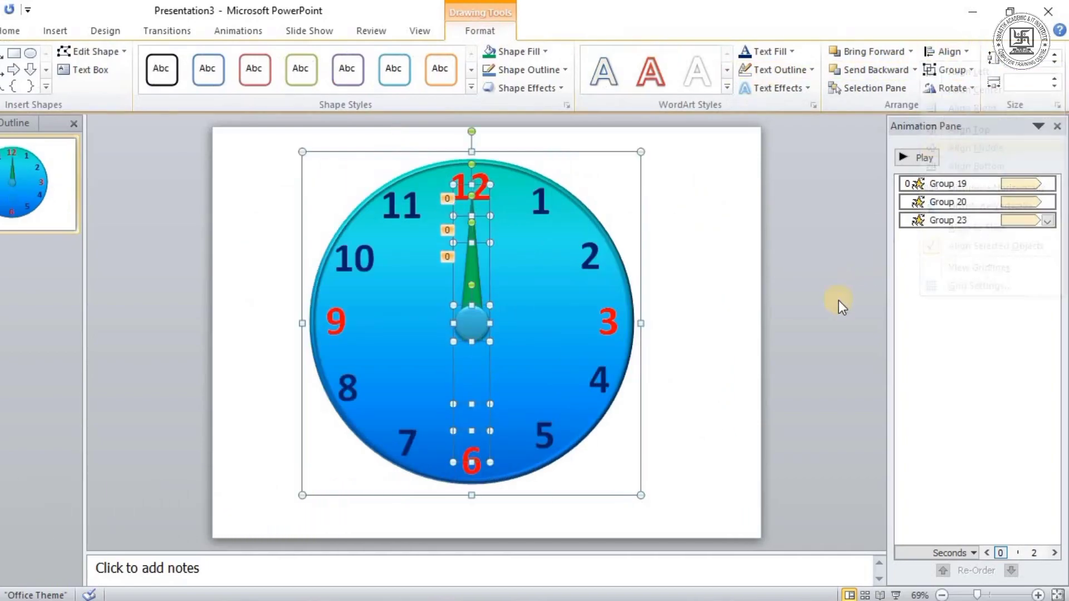
pyautogui.click(720, 352)
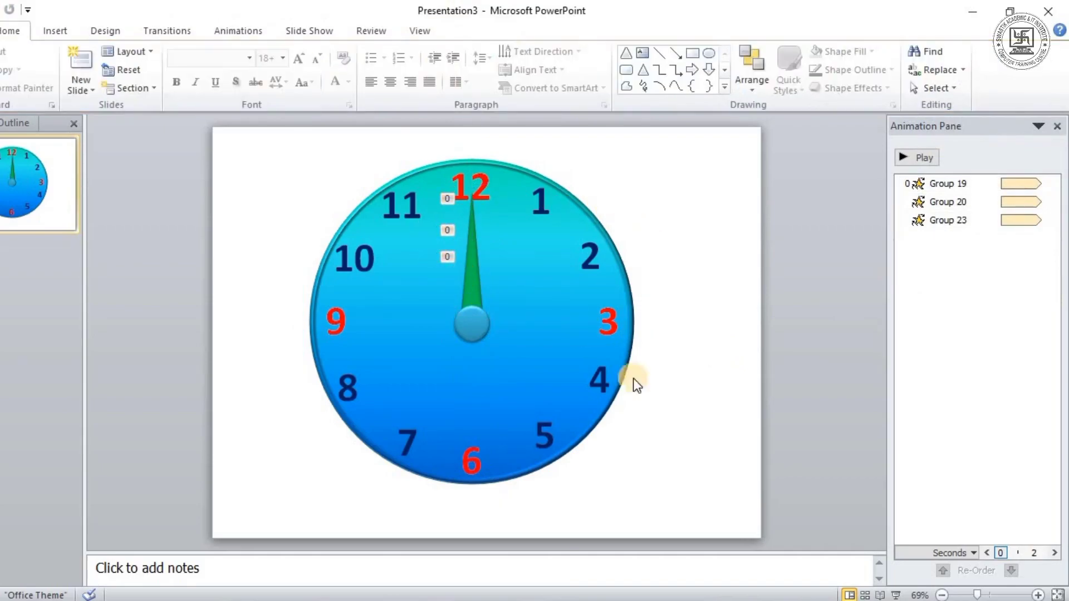
# Step: Rotate the green hand to point at 11 and the purple toward 1, then run the slide show
pyautogui.click(474, 260)
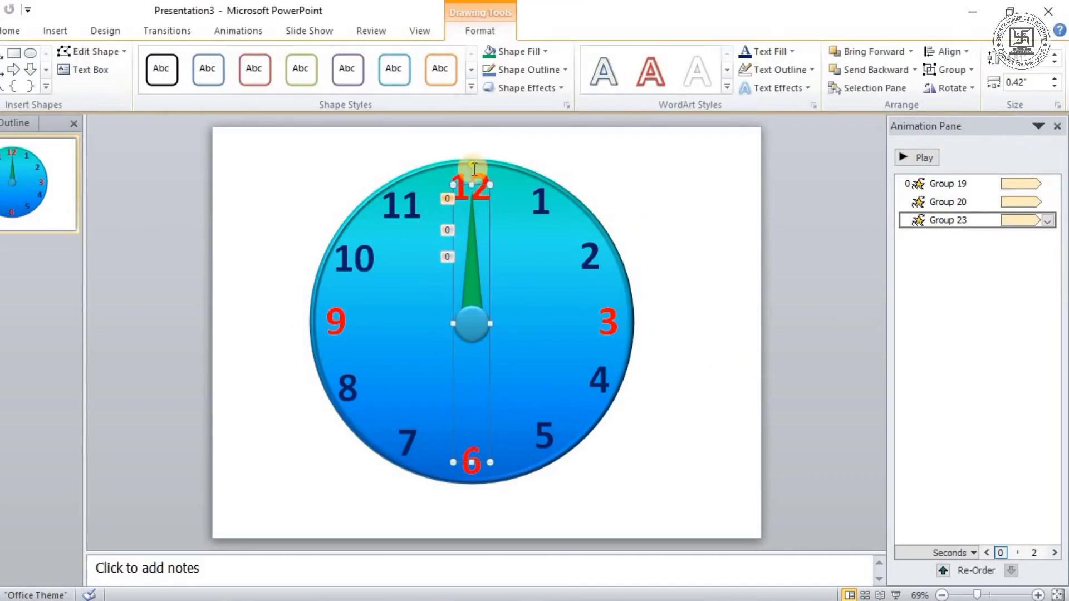
pyautogui.moveTo(472, 168); pyautogui.dragTo(382, 196)
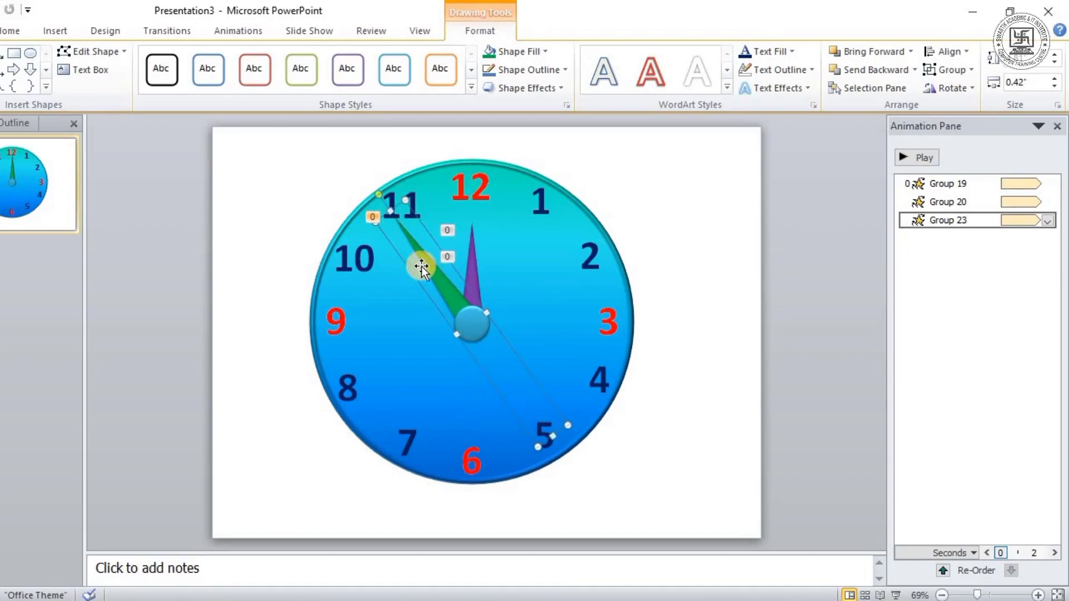
pyautogui.click(472, 257)
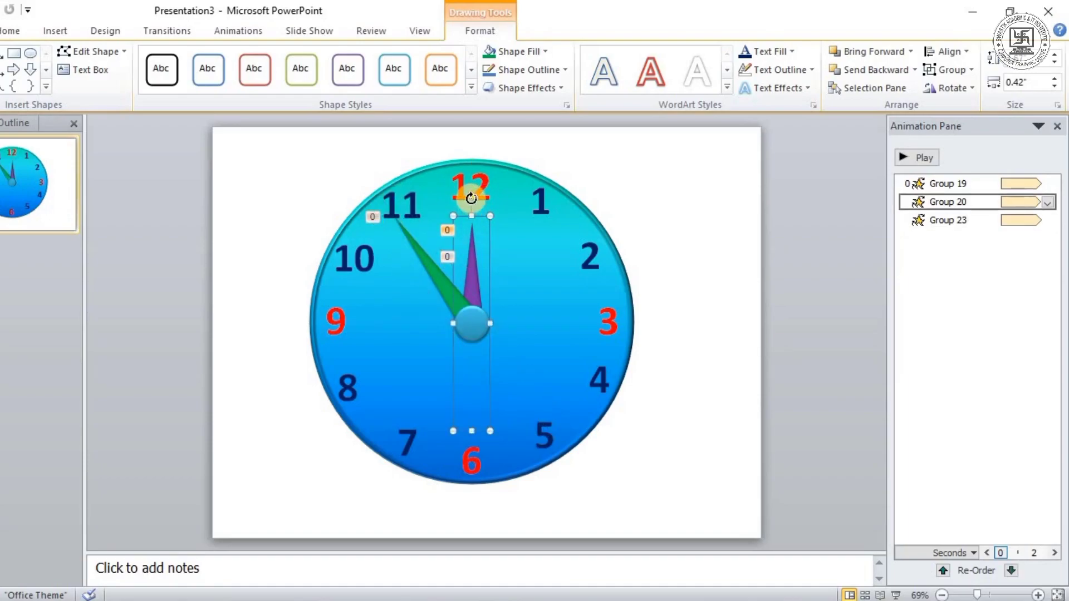
pyautogui.moveTo(473, 196); pyautogui.dragTo(521, 213)
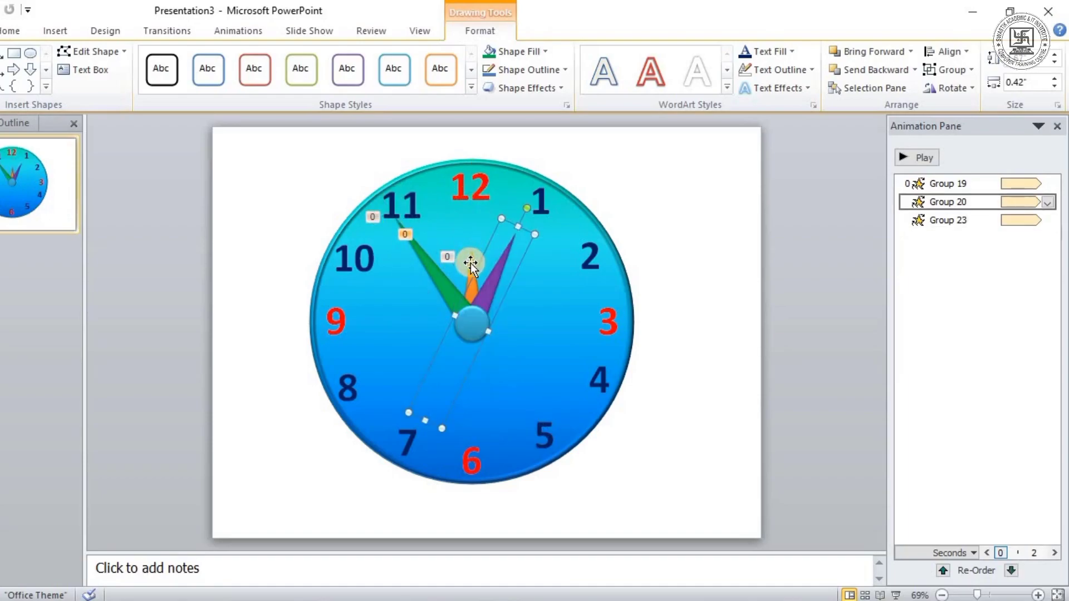
pyautogui.click(473, 251)
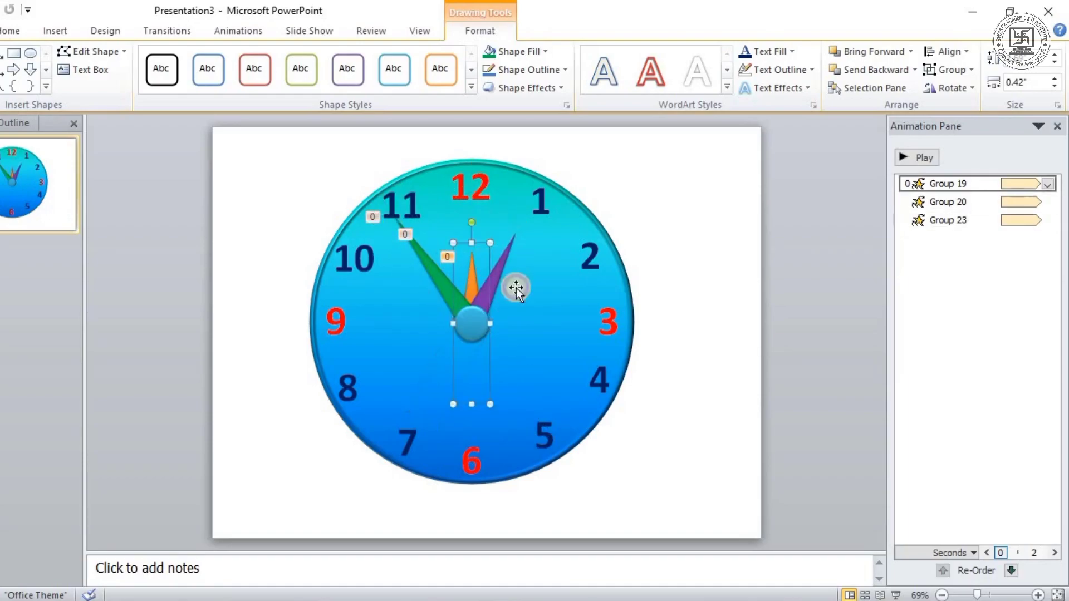
pyautogui.click(703, 302)
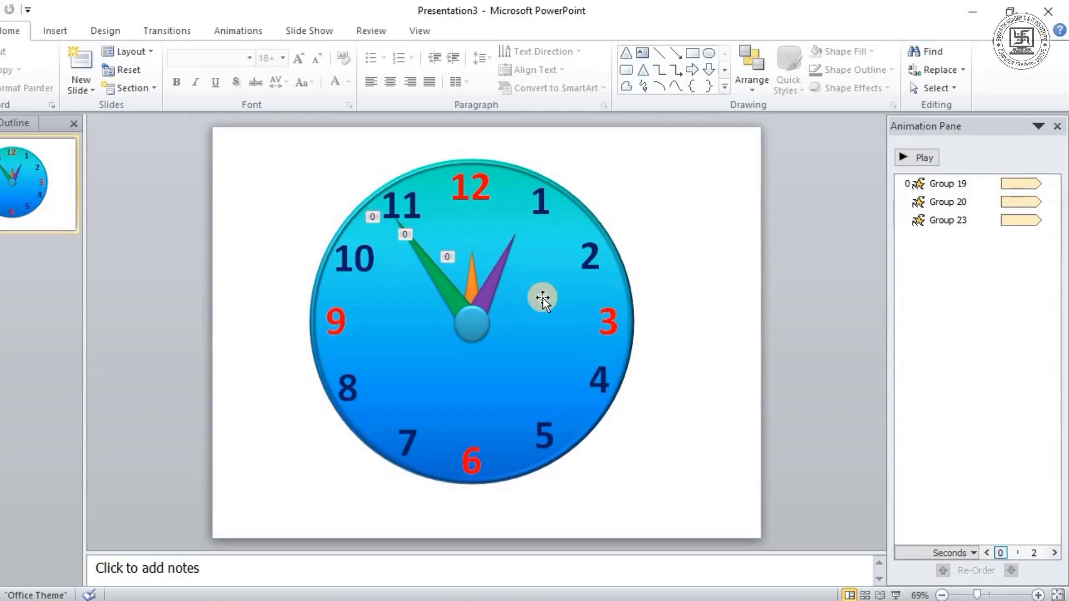
pyautogui.press('F5')
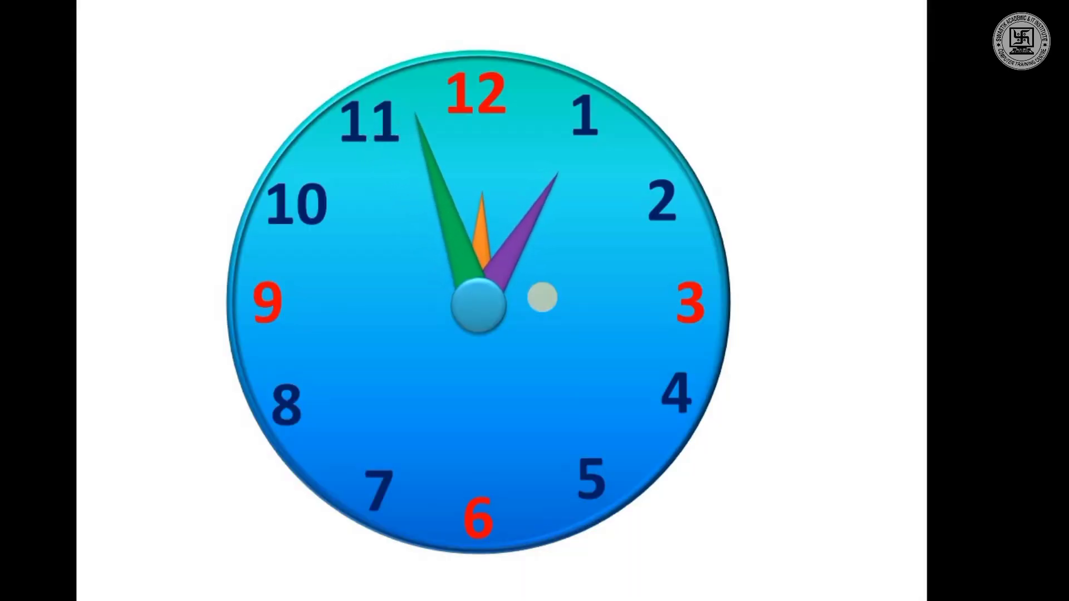